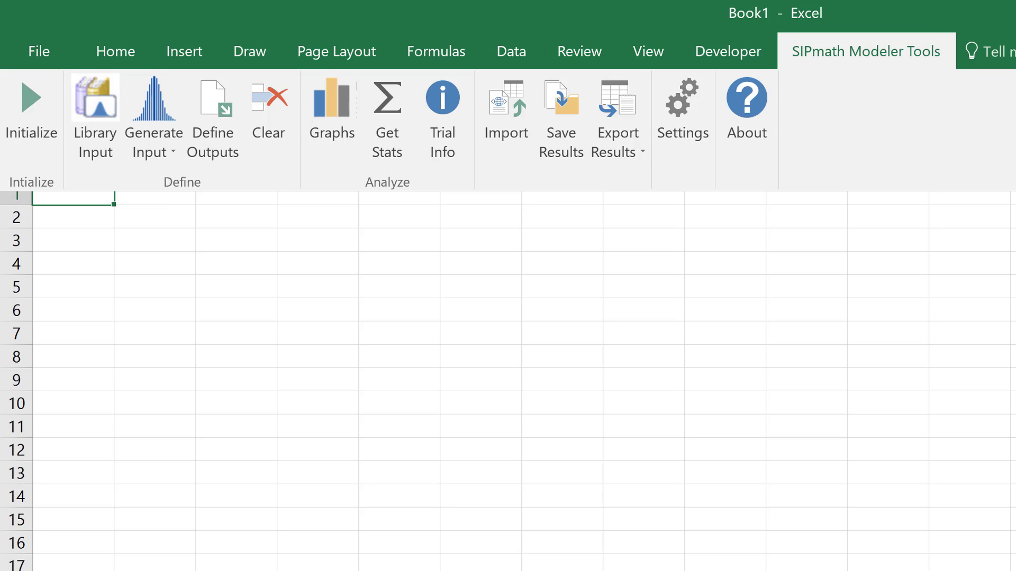
Step: Initialize the SIPmath model in Generate Mode with 1000 trials, variable ID 1, 100 maximum bins and 10 default bins
key("ctrl+F1")
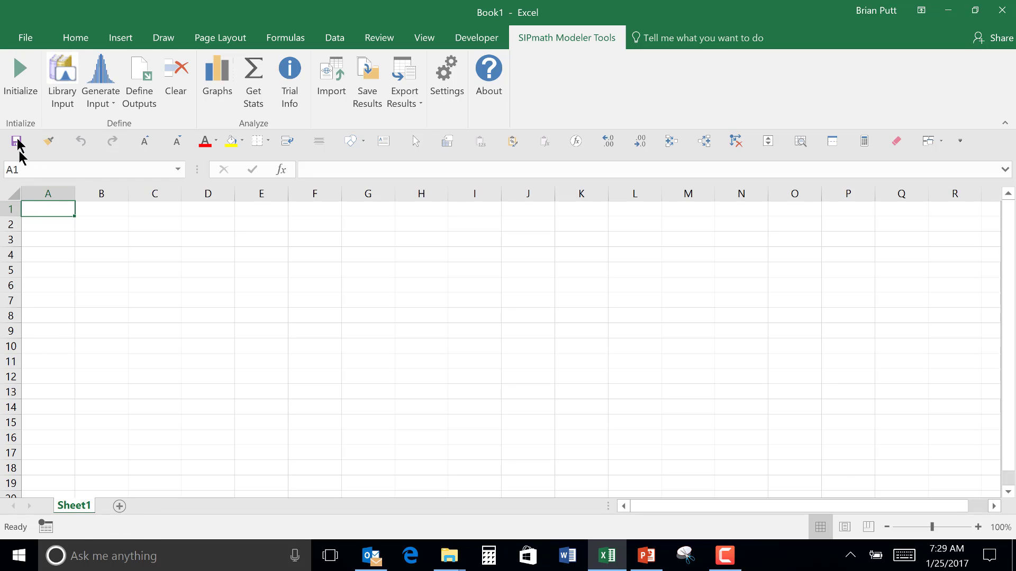
left_click(17, 105)
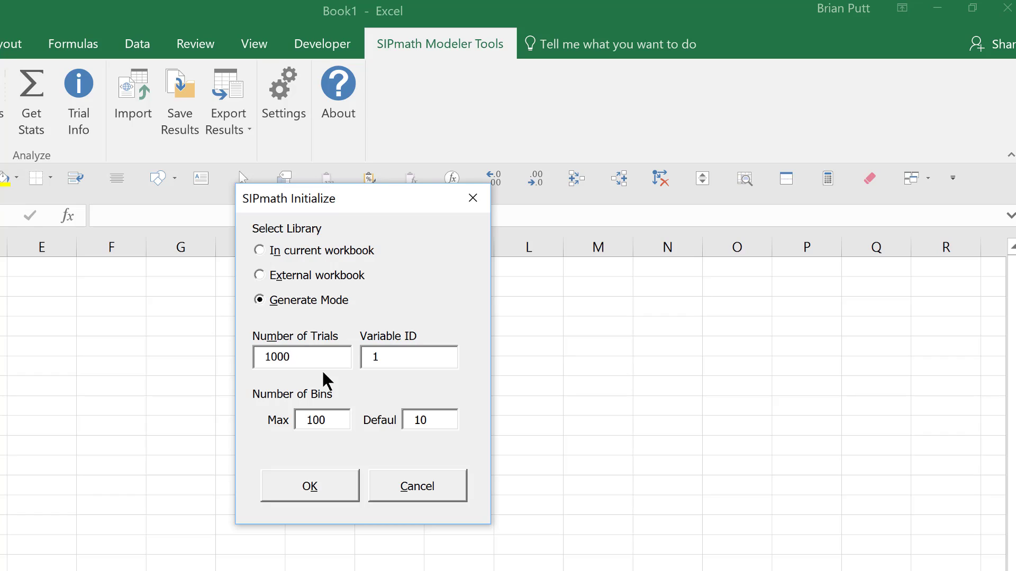
left_click(308, 495)
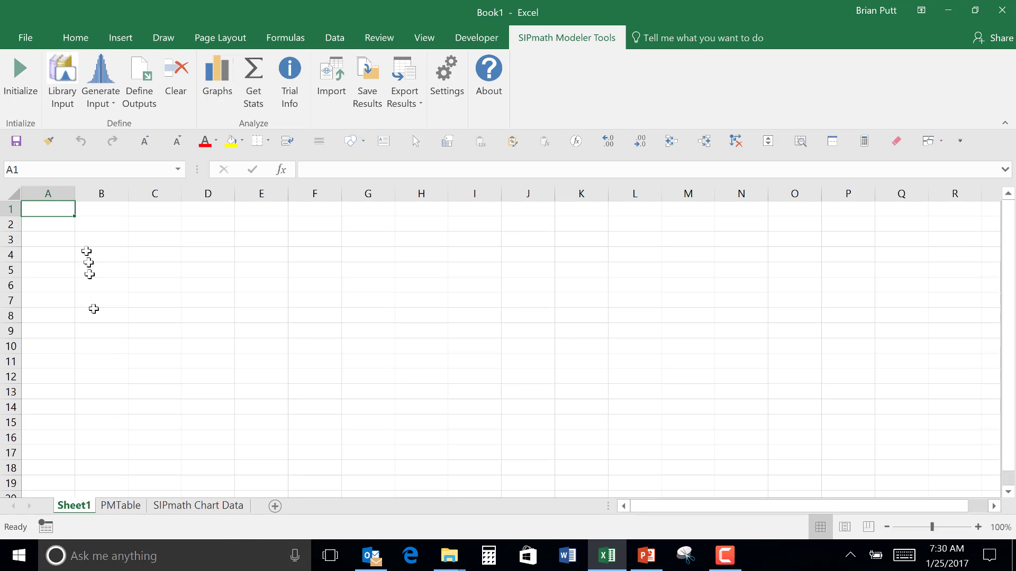
Step: Widen column A to nearly three times its width and enter the label "Unform1" in A3
left_click_drag(74, 195, 167, 207)
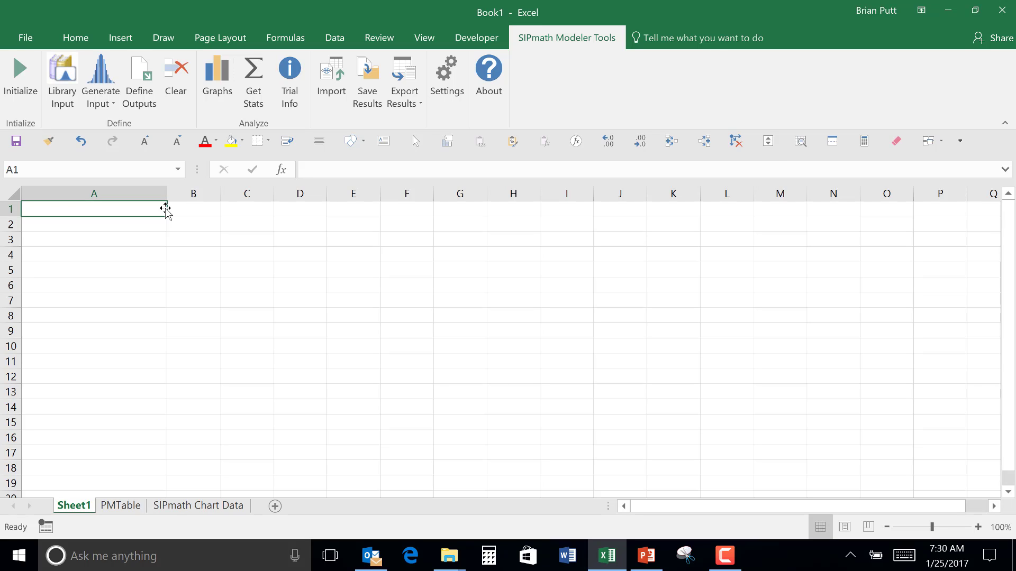
key("Down")
key("Down")
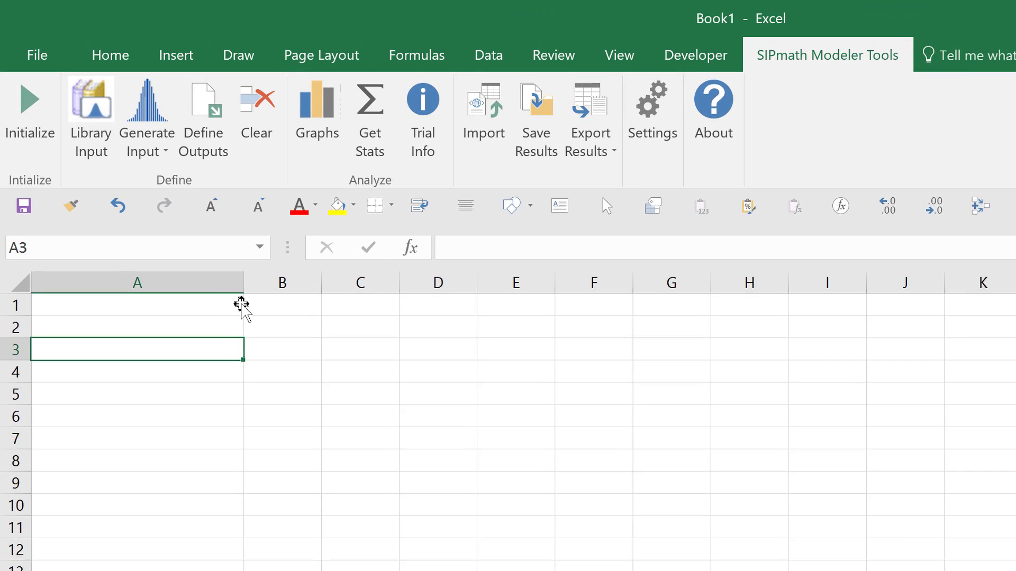
type("Un")
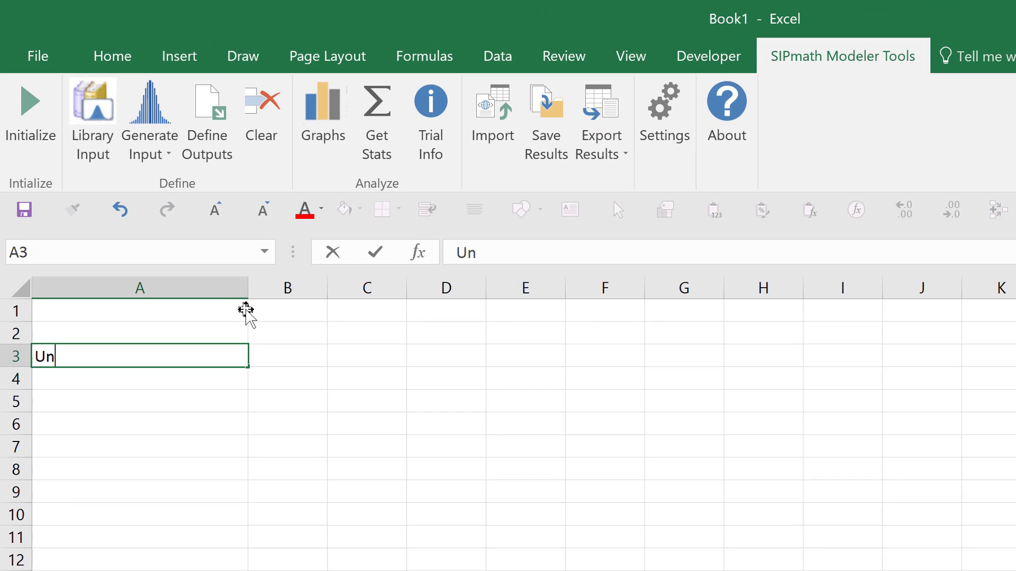
type("form1")
key("ctrl+Return")
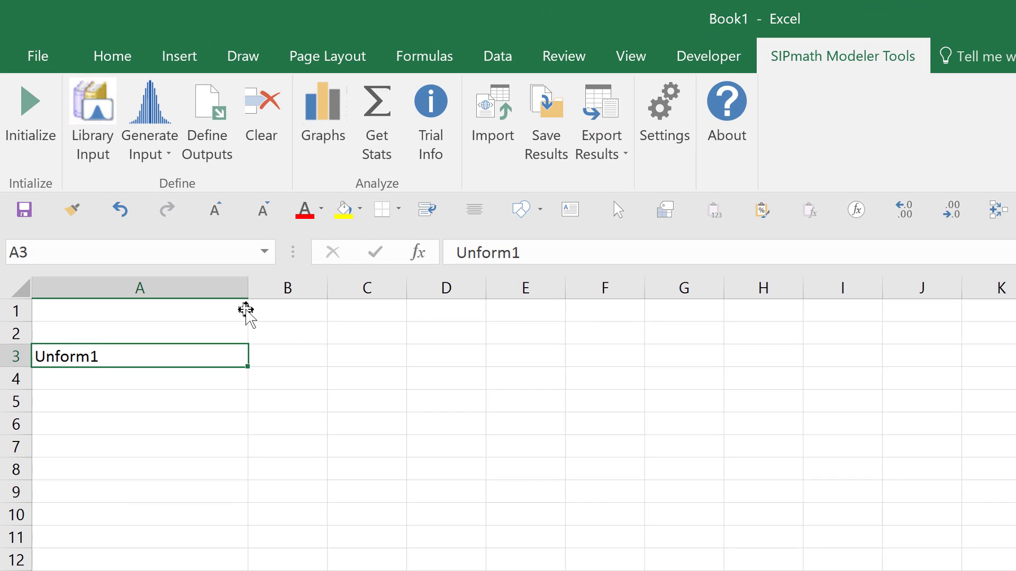
Step: Enter the headers "Results" in C2 and "Name" in D2
key("Right")
key("Right")
key("Up")
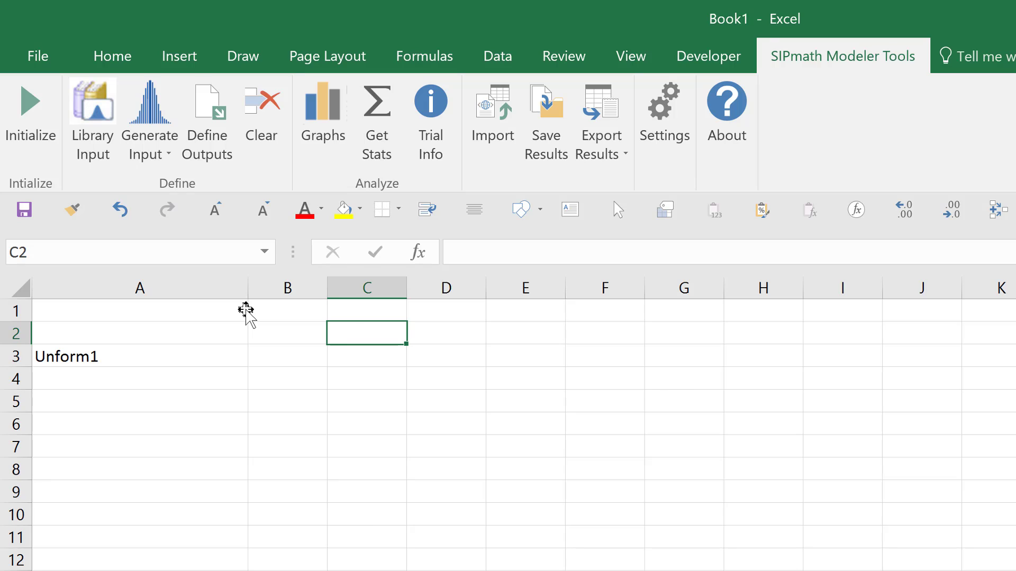
type("Results")
key("ctrl+Return")
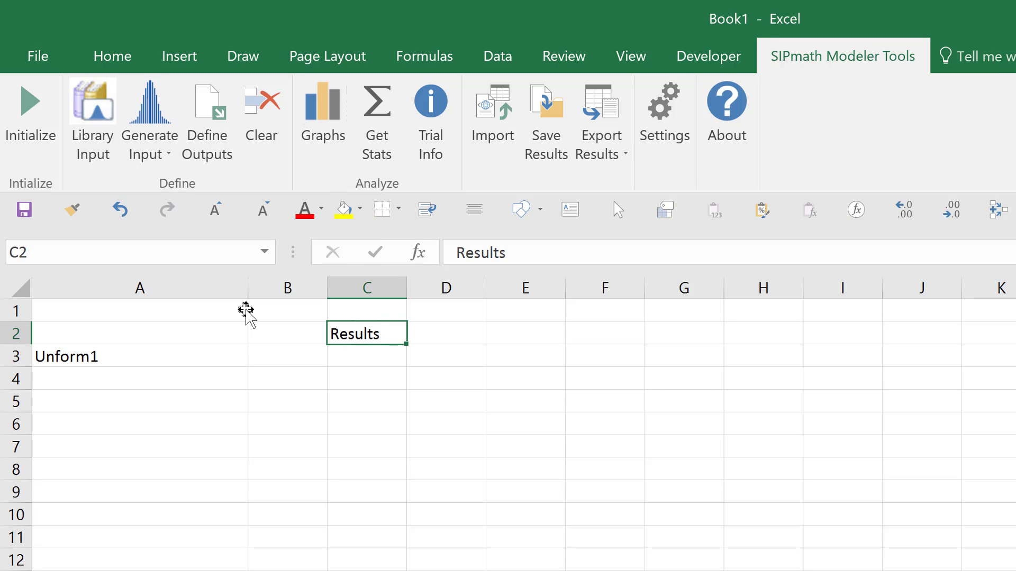
key("Right")
type("Name")
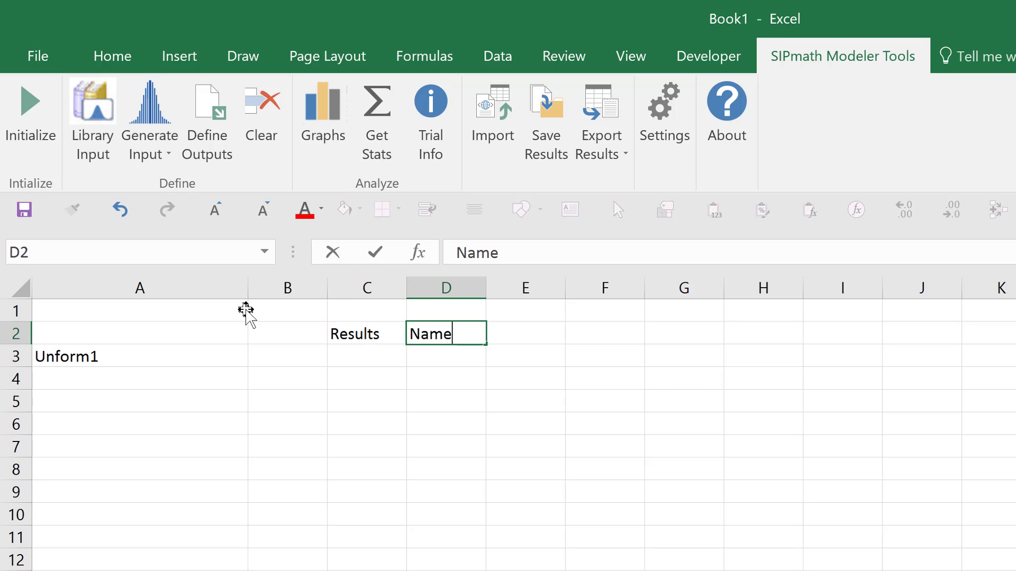
key("ctrl+Return")
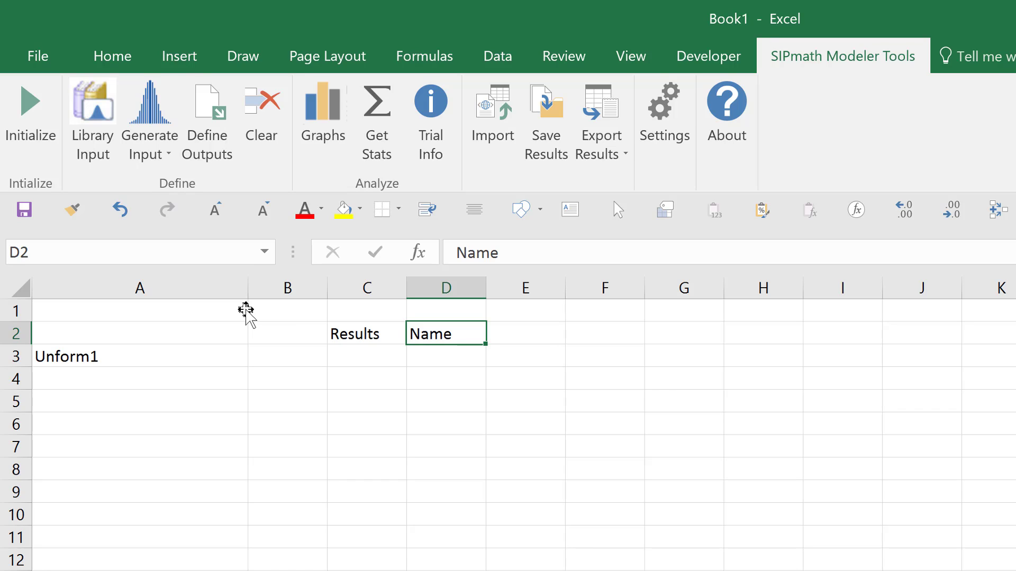
Step: Generate a Uniform distribution input in C3 using the HDR generator, with the start variable ID linked to cell F3
key("Right")
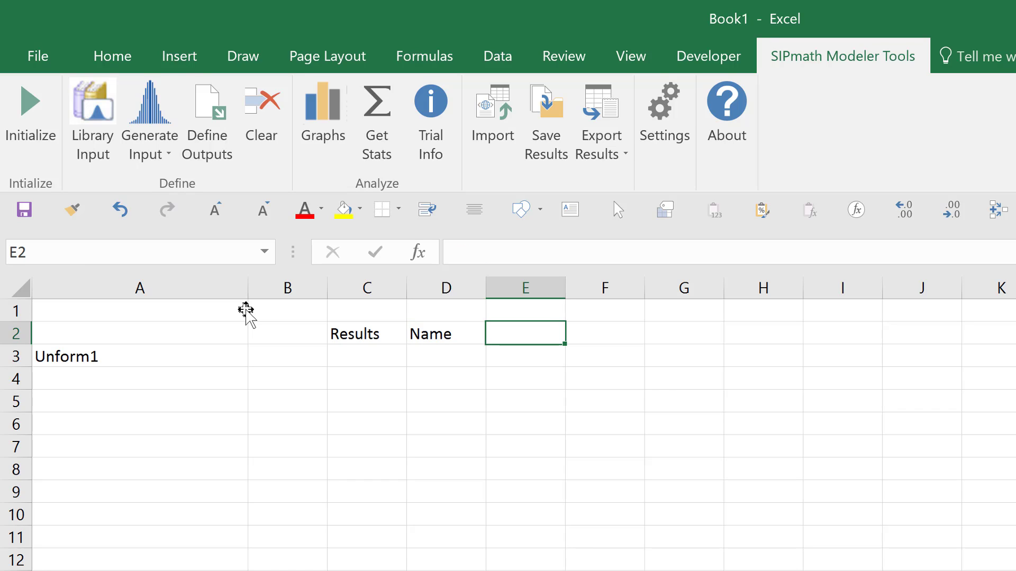
key("Down")
key("Left")
key("Left")
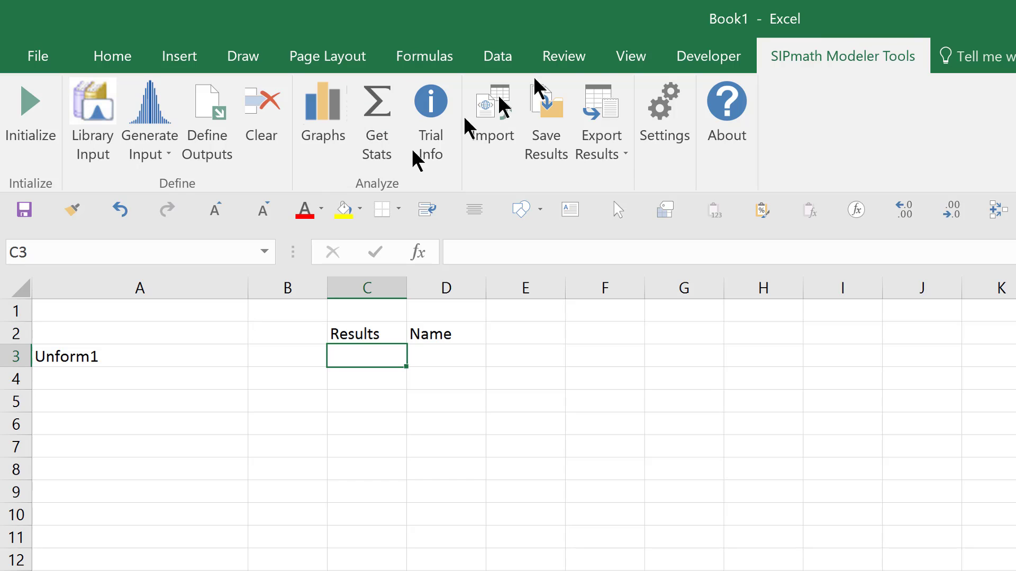
left_click(154, 123)
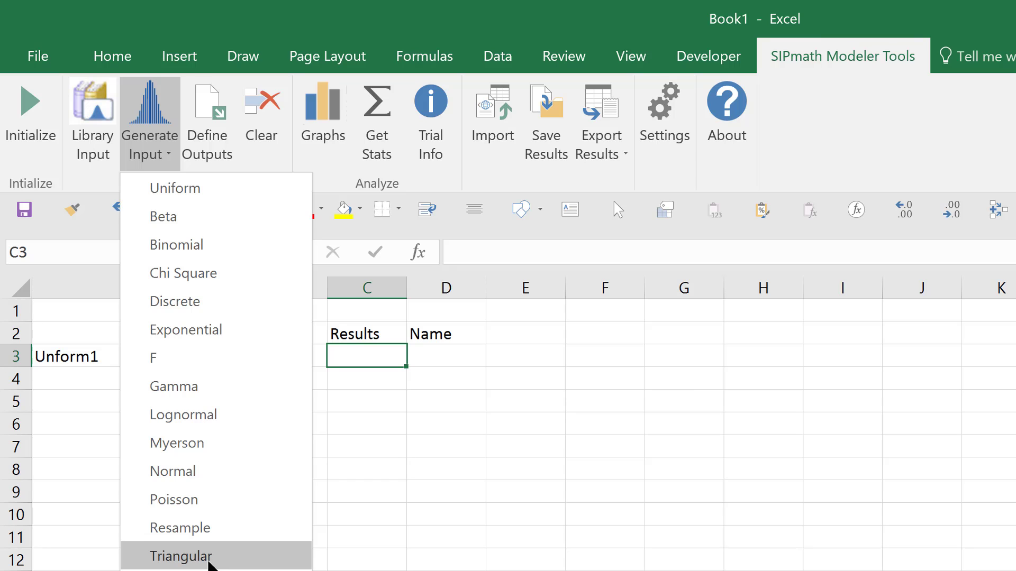
left_click(179, 190)
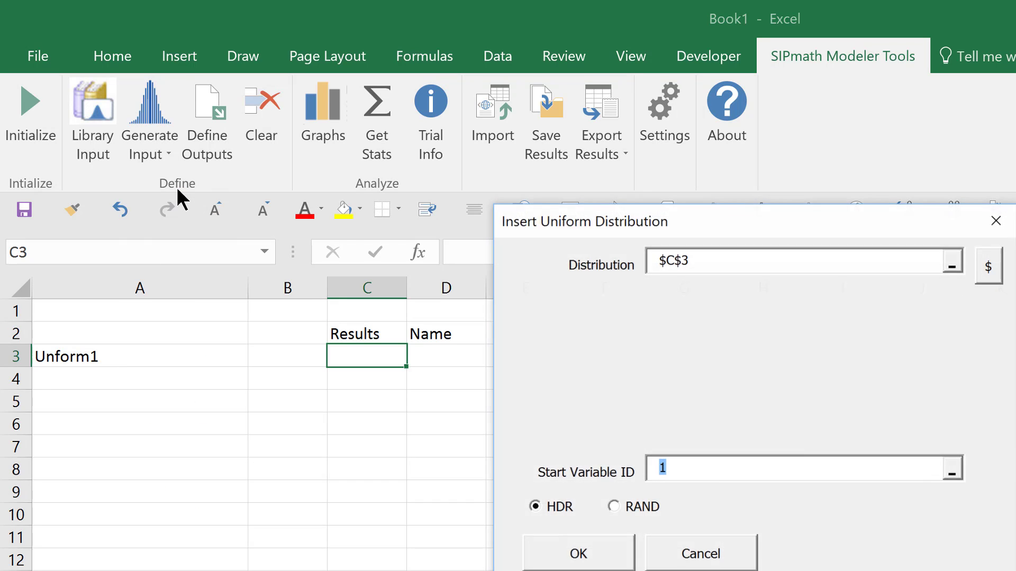
left_click_drag(701, 223, 722, 225)
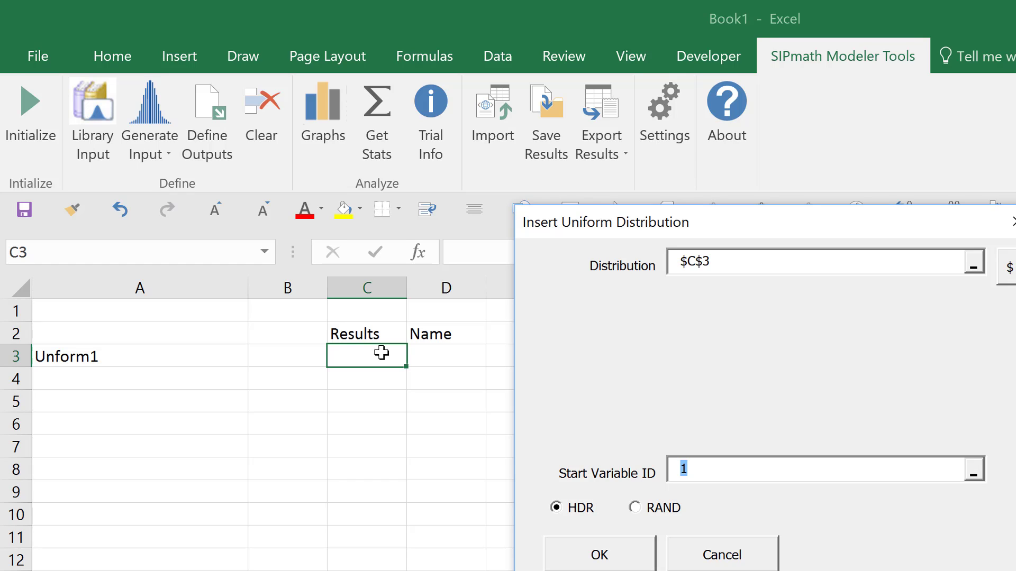
left_click_drag(620, 227, 834, 212)
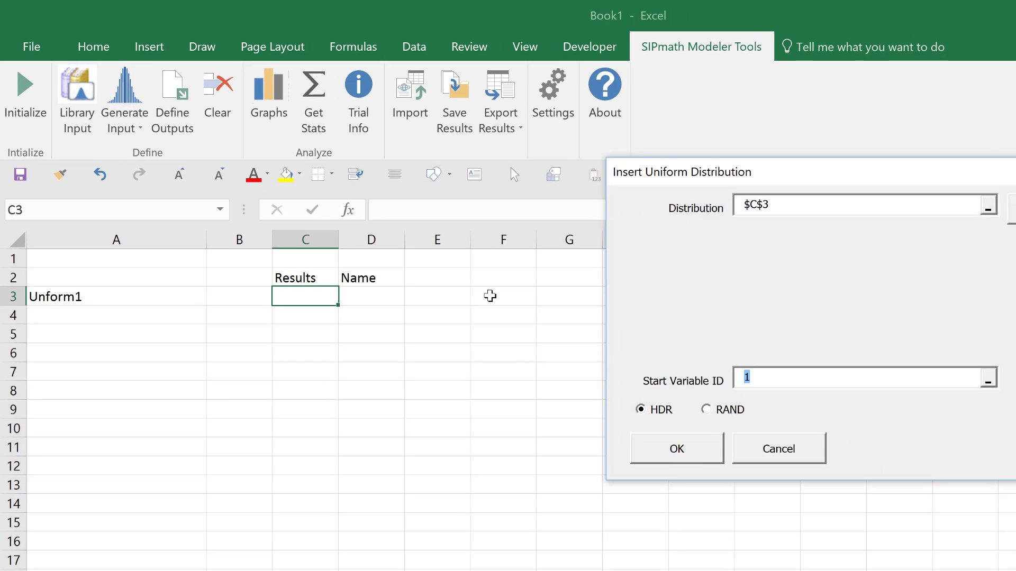
left_click(588, 356)
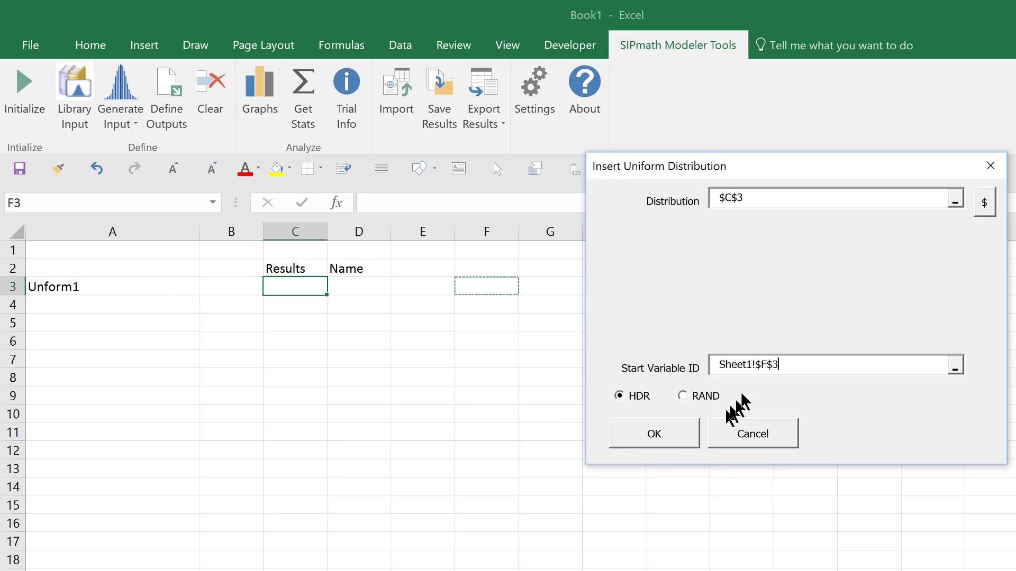
left_click(684, 397)
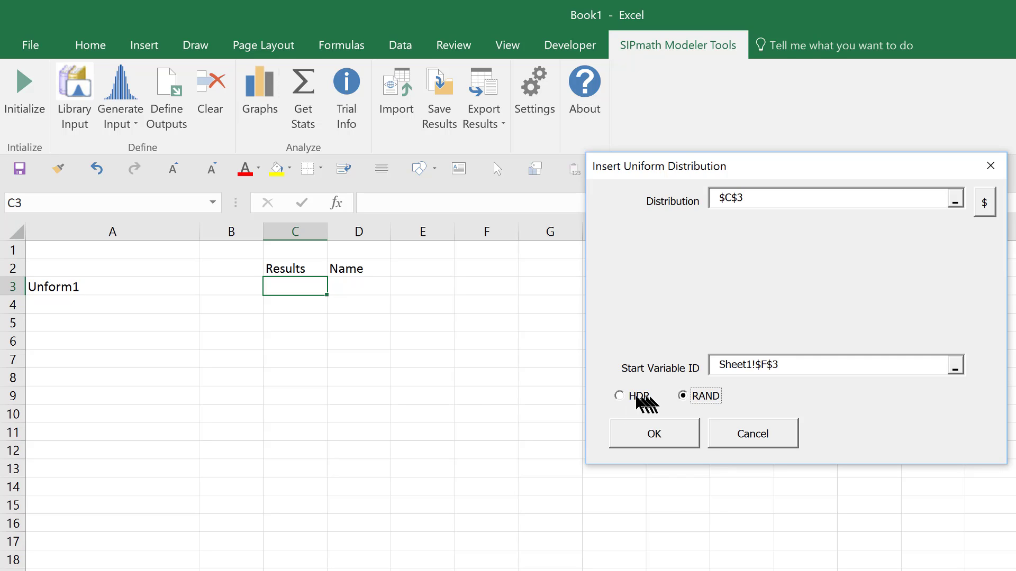
left_click(620, 396)
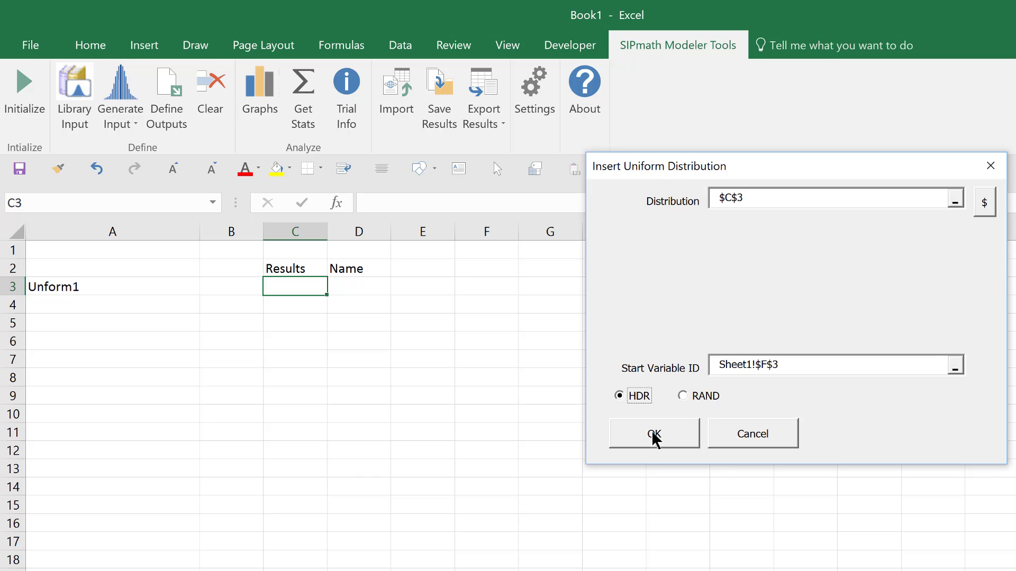
left_click(654, 435)
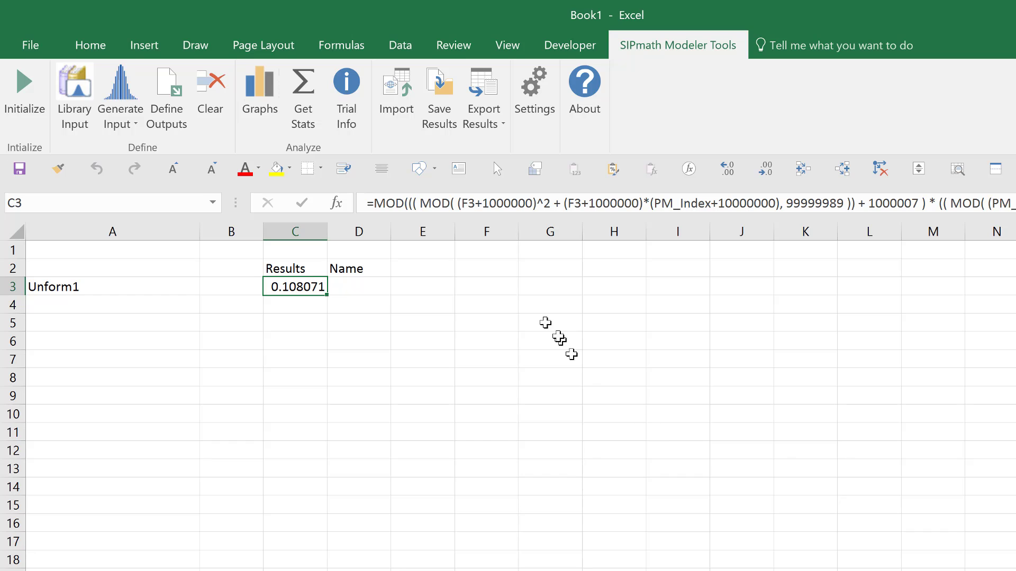
Step: Enter the header "Seed" in F2 and the seed value 10 in F3
left_click(498, 286)
left_click(493, 267)
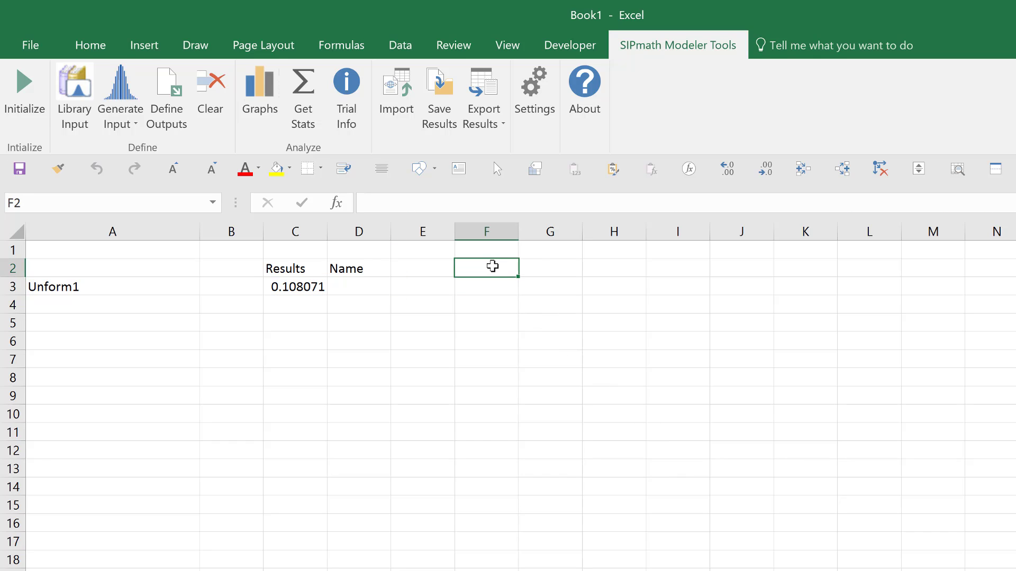
type("Seed")
key("Return")
type("10")
key("ctrl+Return")
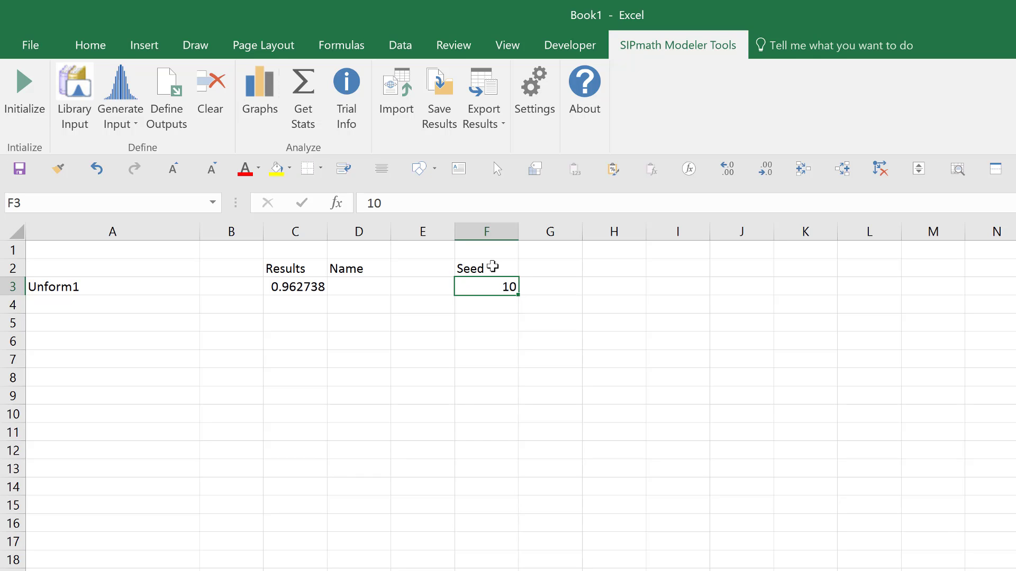
Step: Change the seed in F3 to 11 and check the uniform result in C3
type("11")
key("ctrl+Return")
left_click(290, 284)
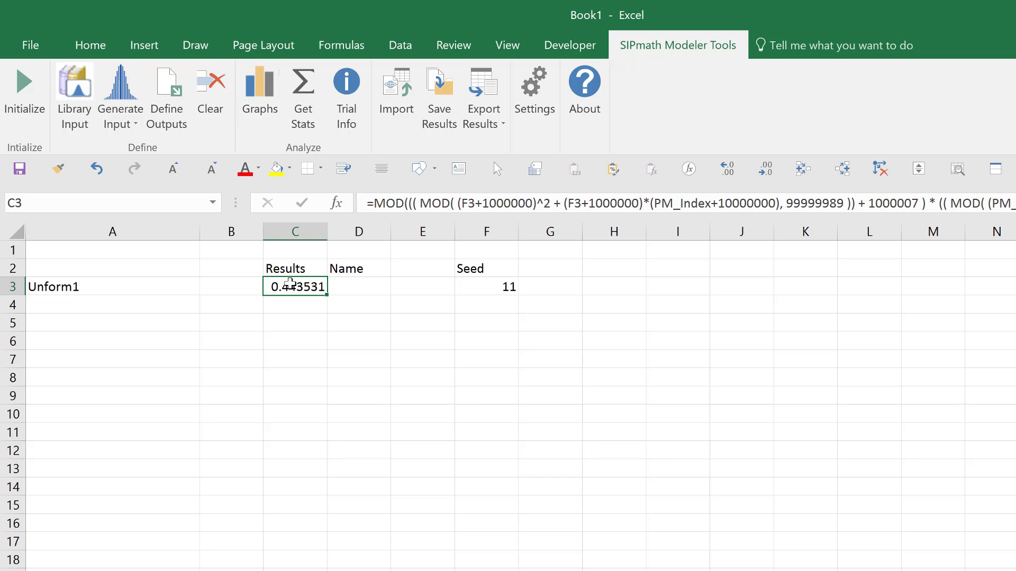
Step: Enter "d_Uniform1" in D3 as the name of the uniform distribution
left_click(338, 284)
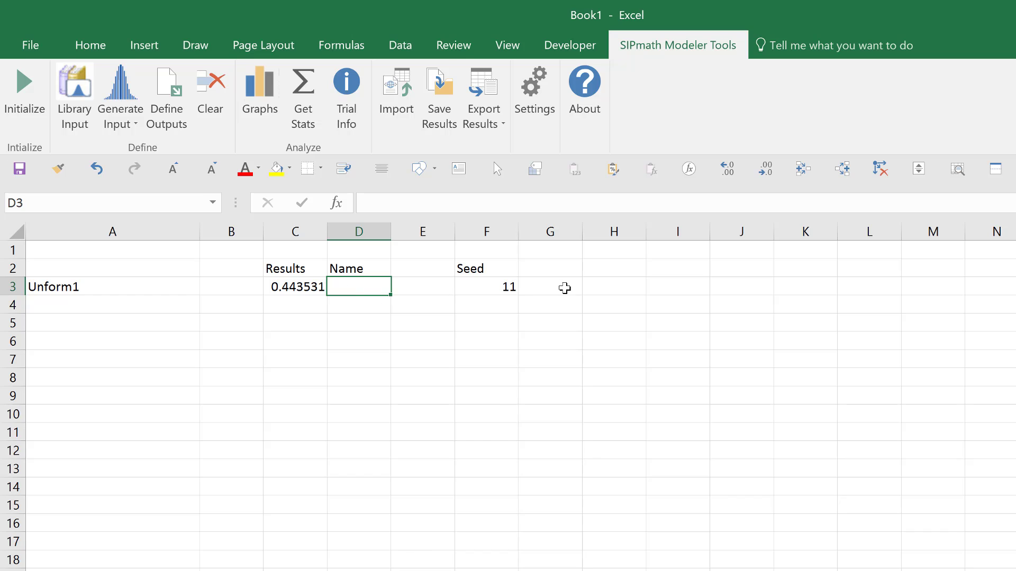
type("d_")
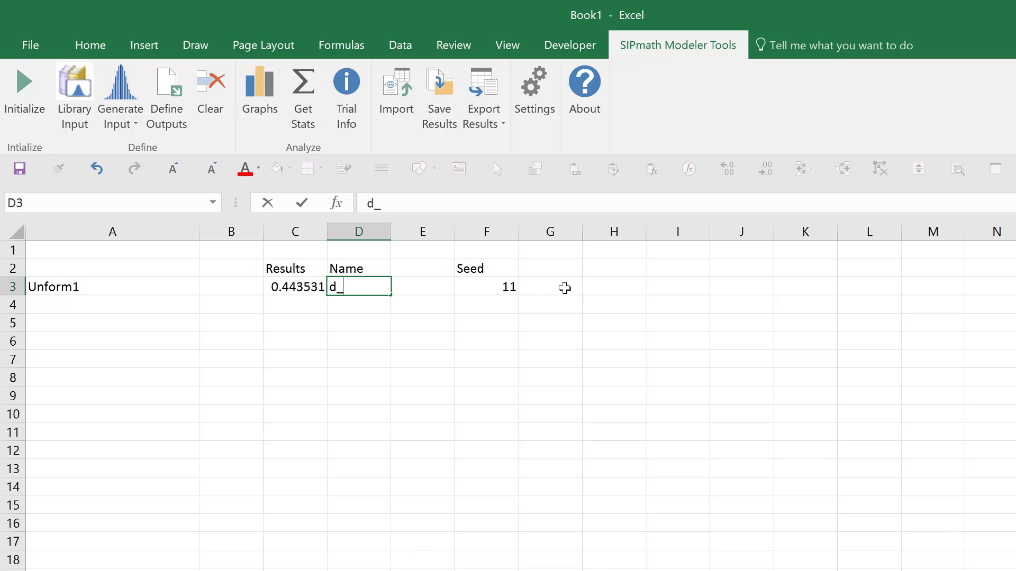
type("Uniform1")
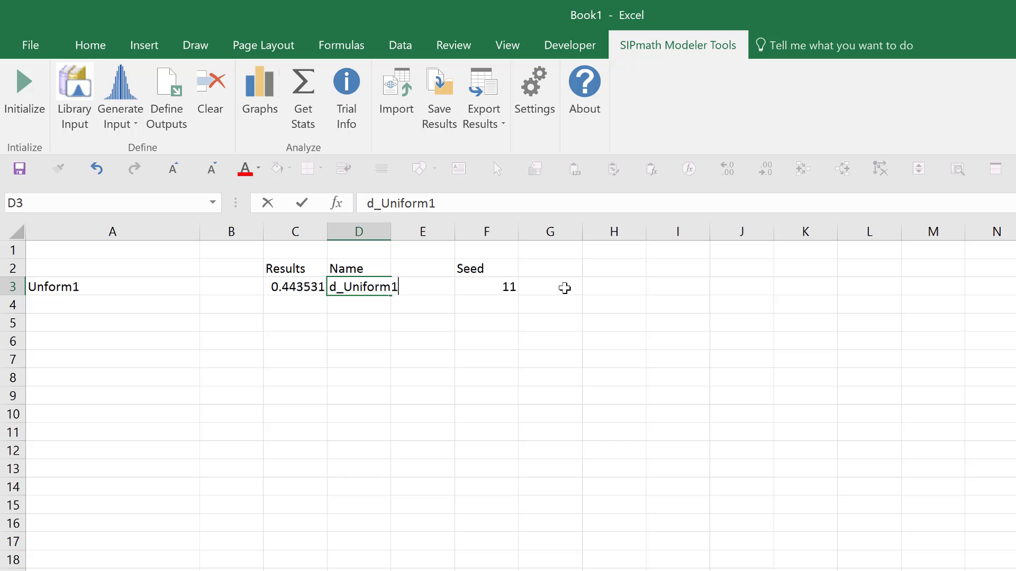
key("ctrl+Return")
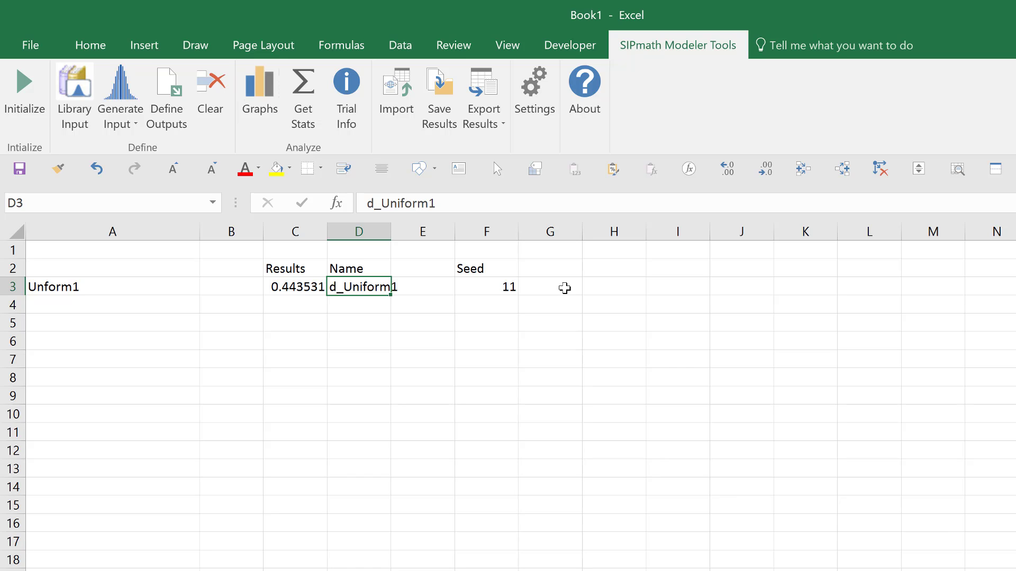
key("Down")
key("Down")
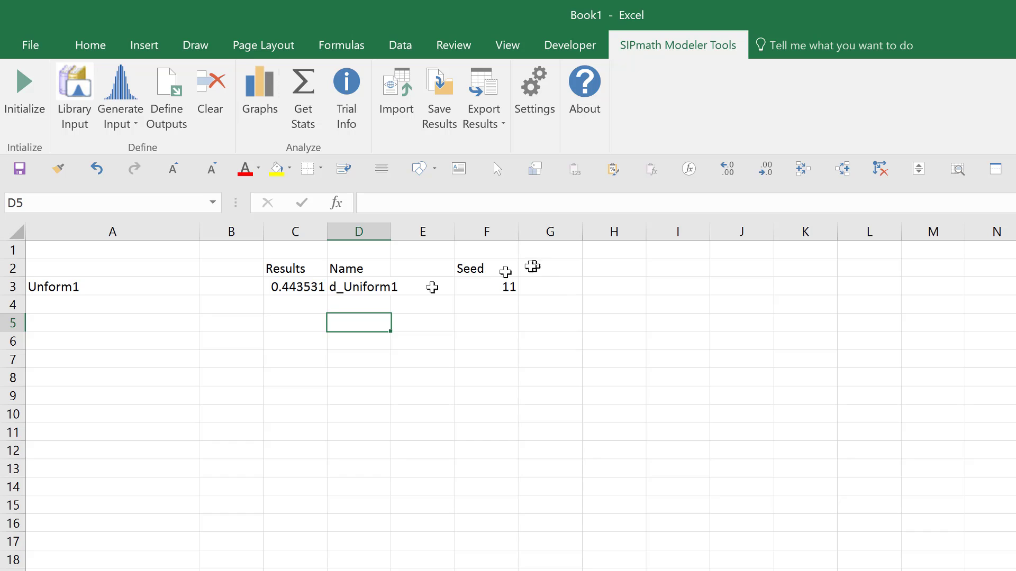
Step: Define C3 as a SIPmath output named from D3 with its sparkline in C3, and roughly double row 3's height
left_click(288, 288)
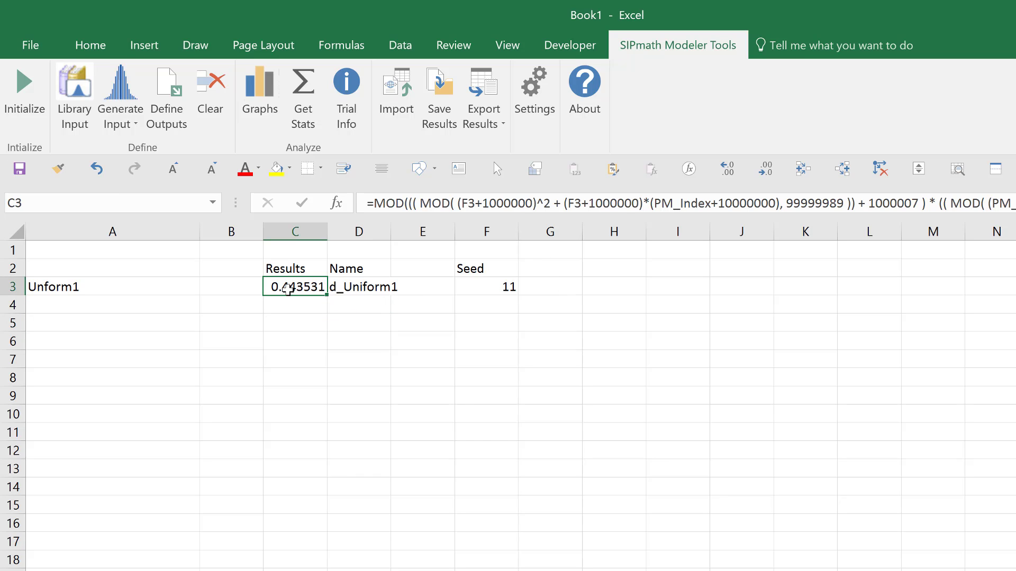
left_click(170, 92)
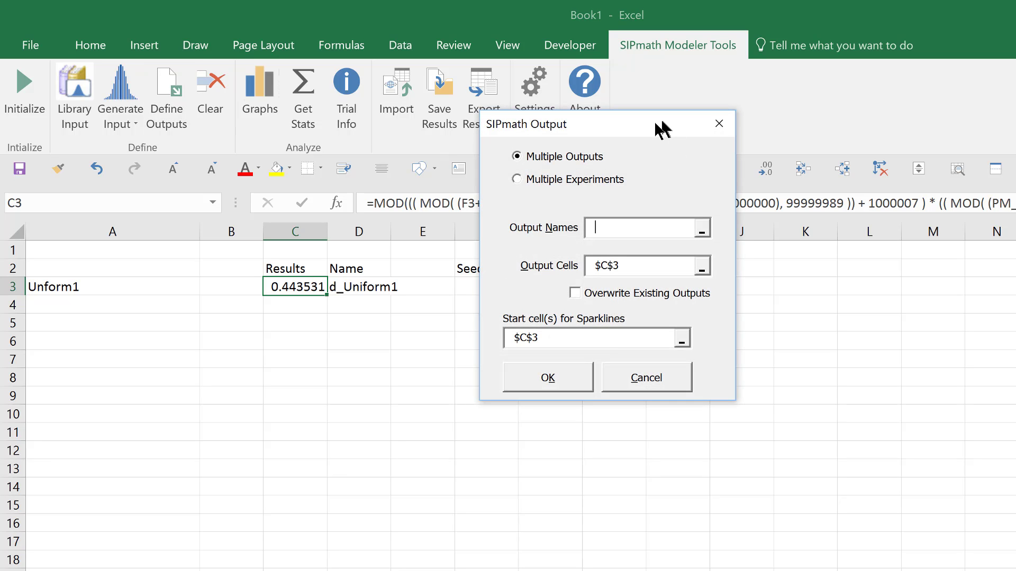
left_click_drag(655, 125, 712, 149)
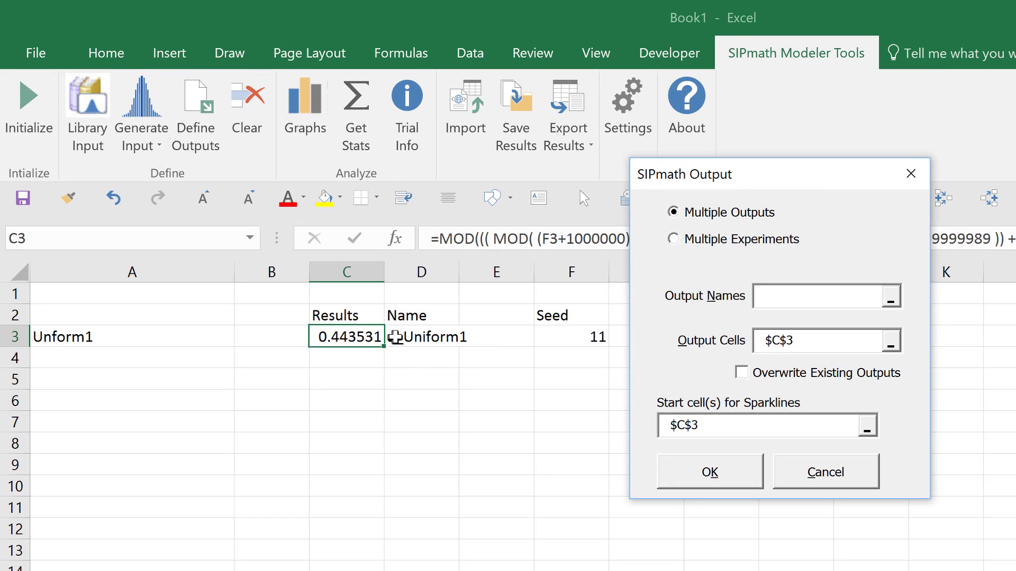
left_click(395, 337)
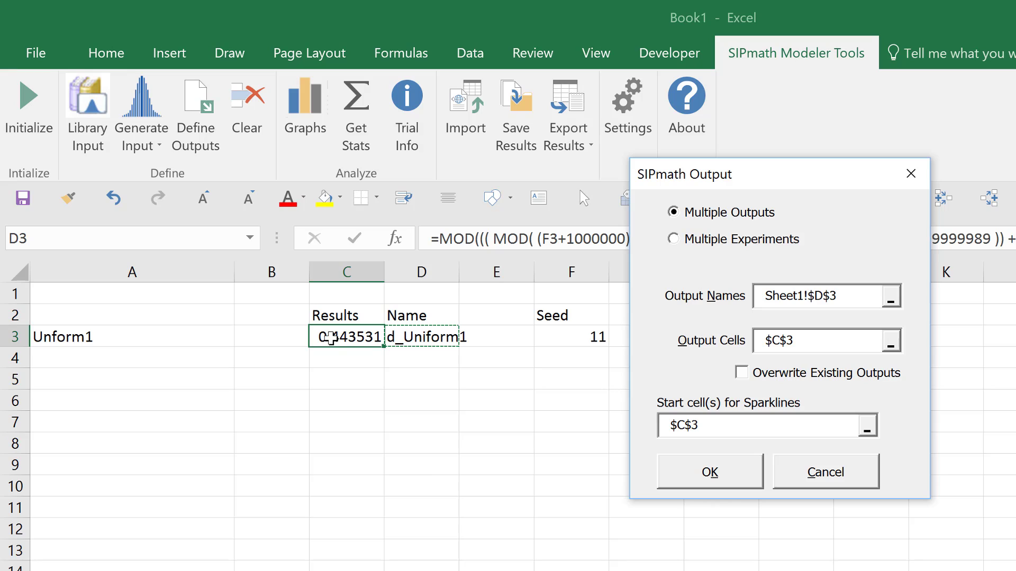
left_click(712, 476)
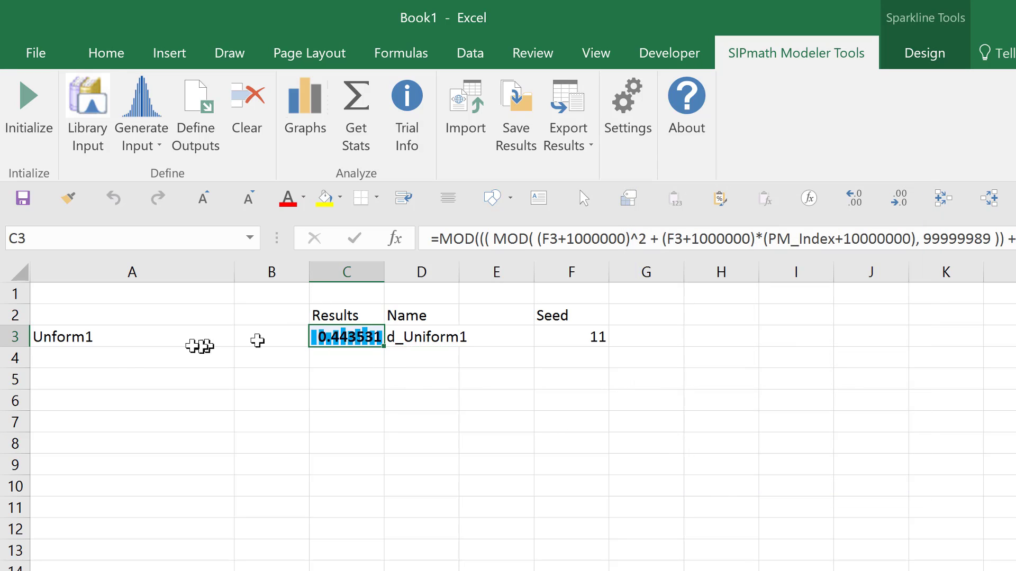
left_click_drag(8, 347, 11, 373)
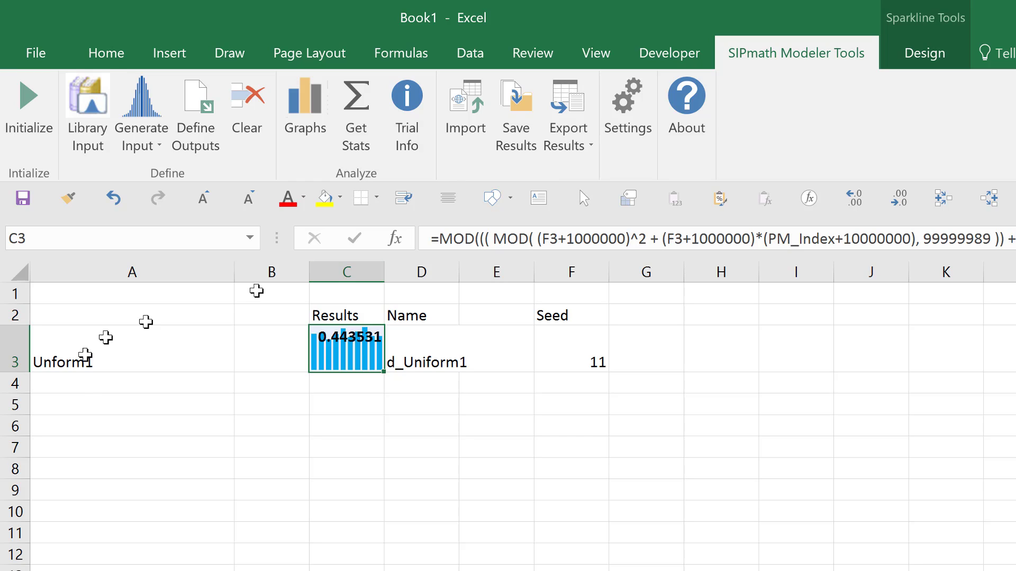
Step: Enter the label "Unform2" in A4 for a second uniform distribution
left_click(68, 380)
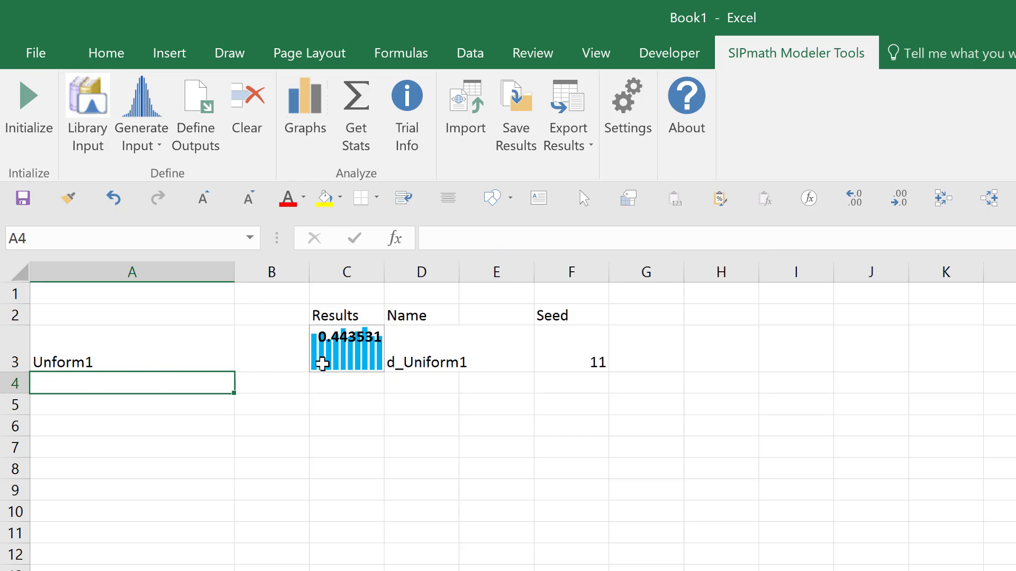
type("Unform")
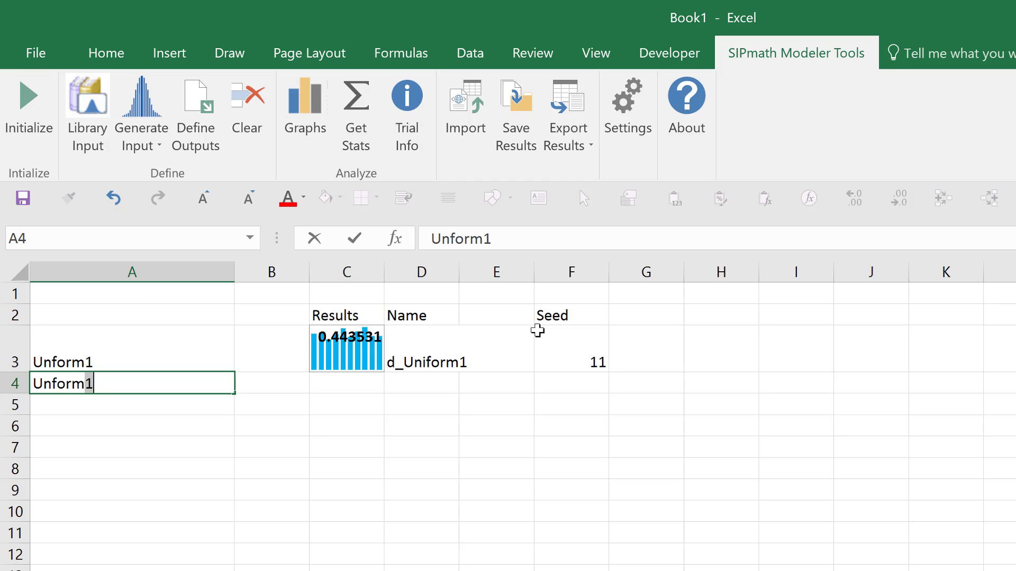
type("2")
key("Tab")
key("Tab")
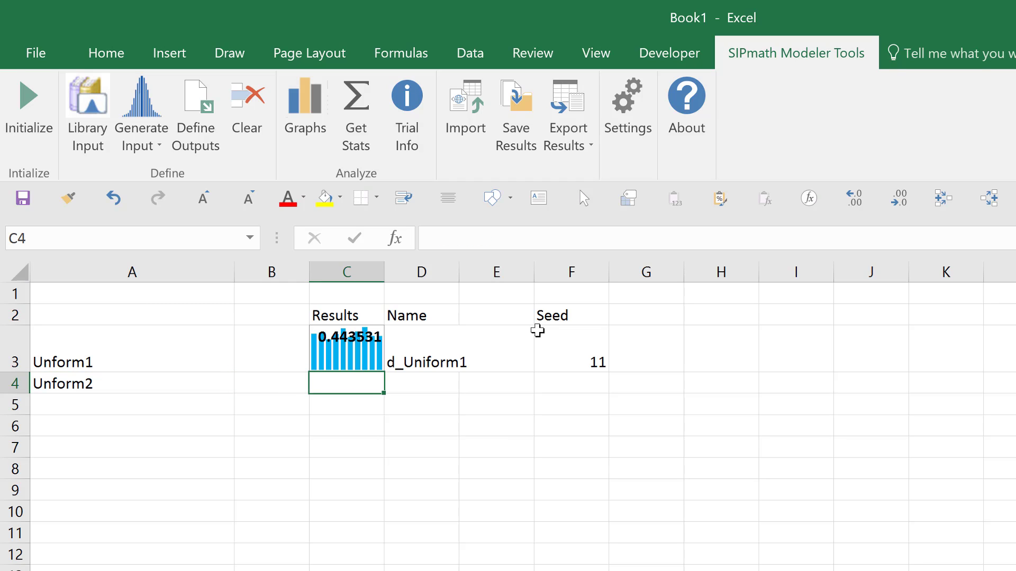
Step: Enter the seed value 13 in F4 and fill the seed cells F3:F4 with yellow
key("Tab")
key("Tab")
key("Tab")
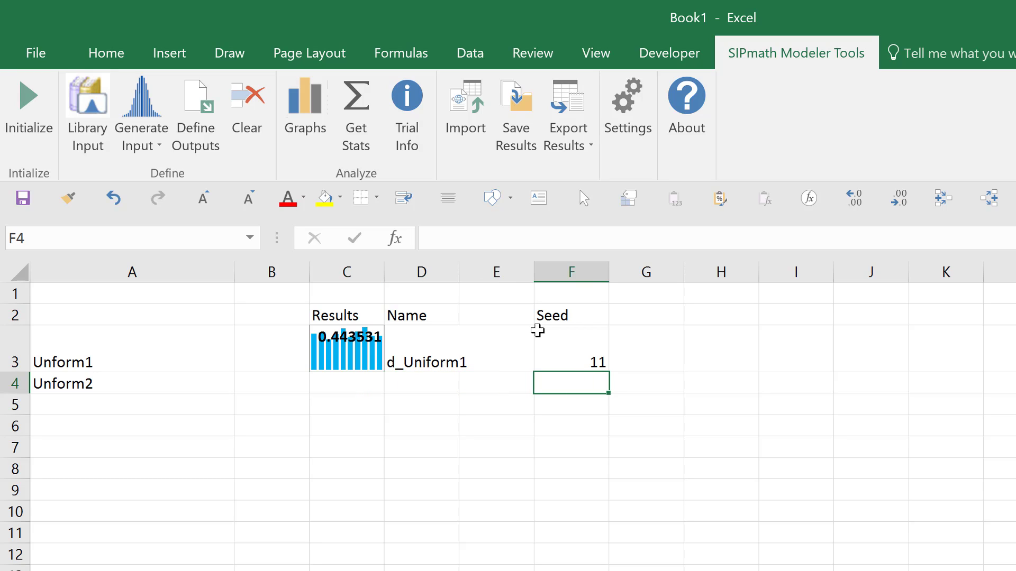
type("13")
key("ctrl+Return")
left_click_drag(538, 330, 538, 382)
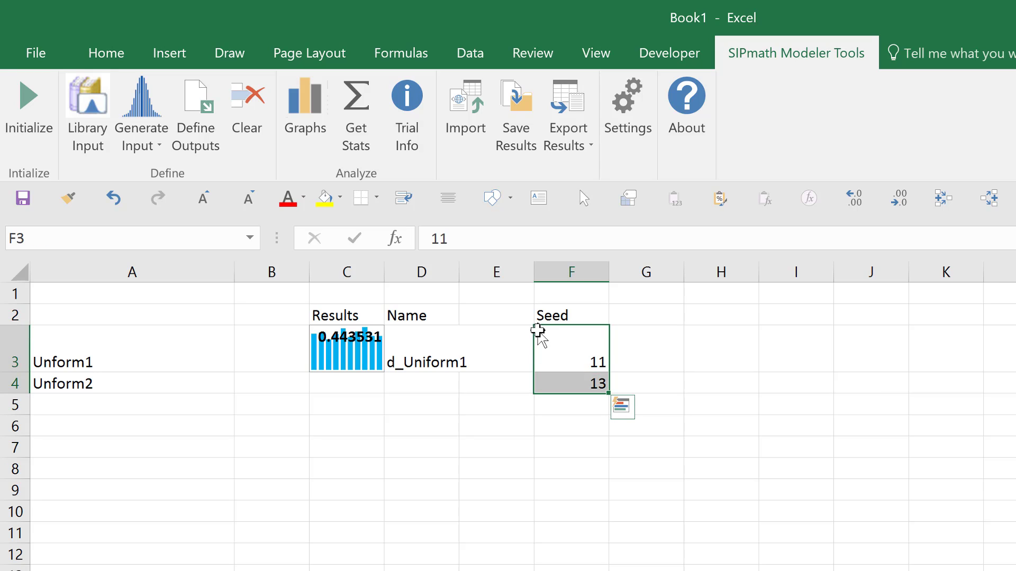
left_click(324, 198)
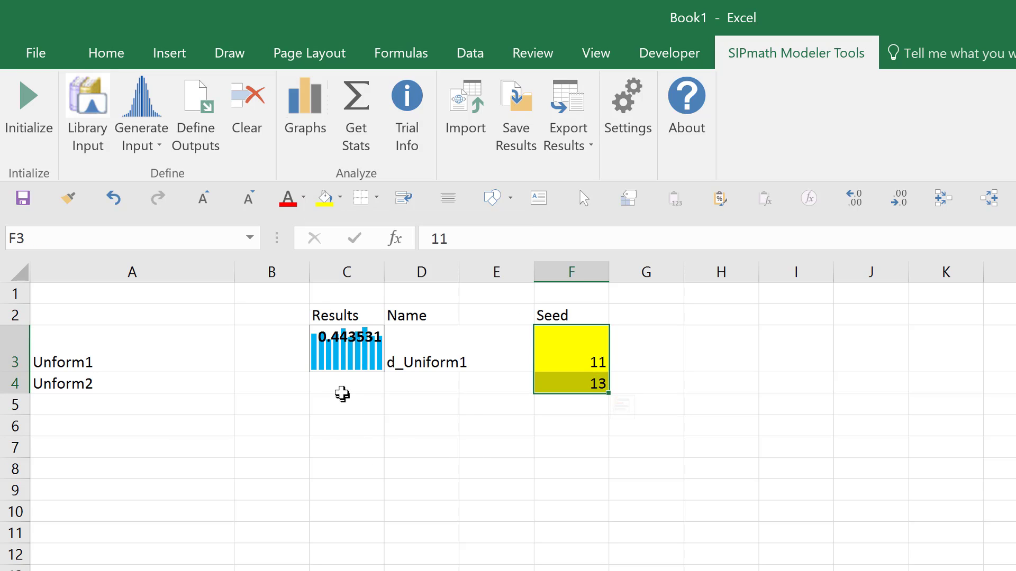
Step: Generate a SIPmath uniform distribution in C4 using HDR, with F4 as the start variable ID
left_click(340, 391)
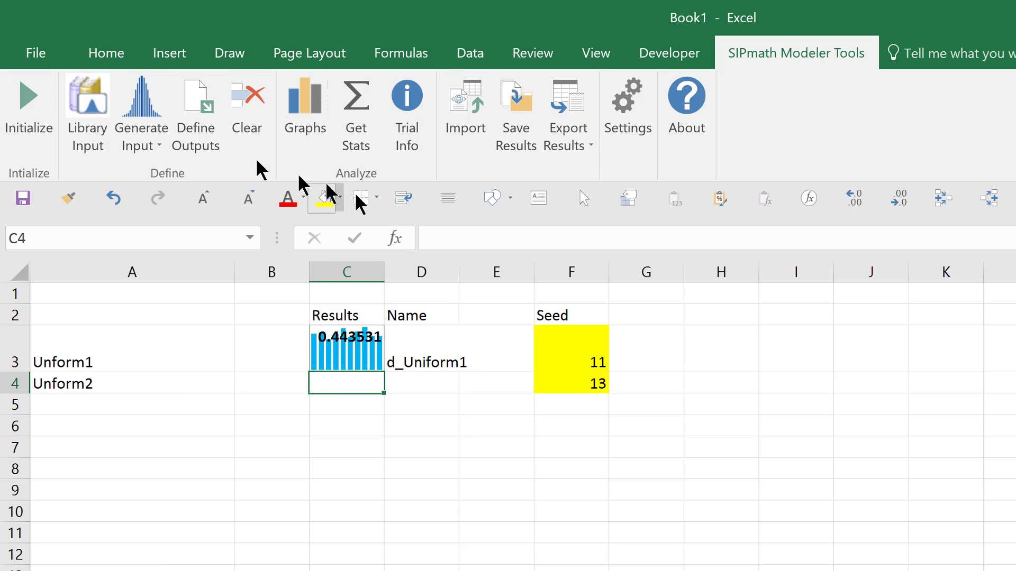
left_click(139, 112)
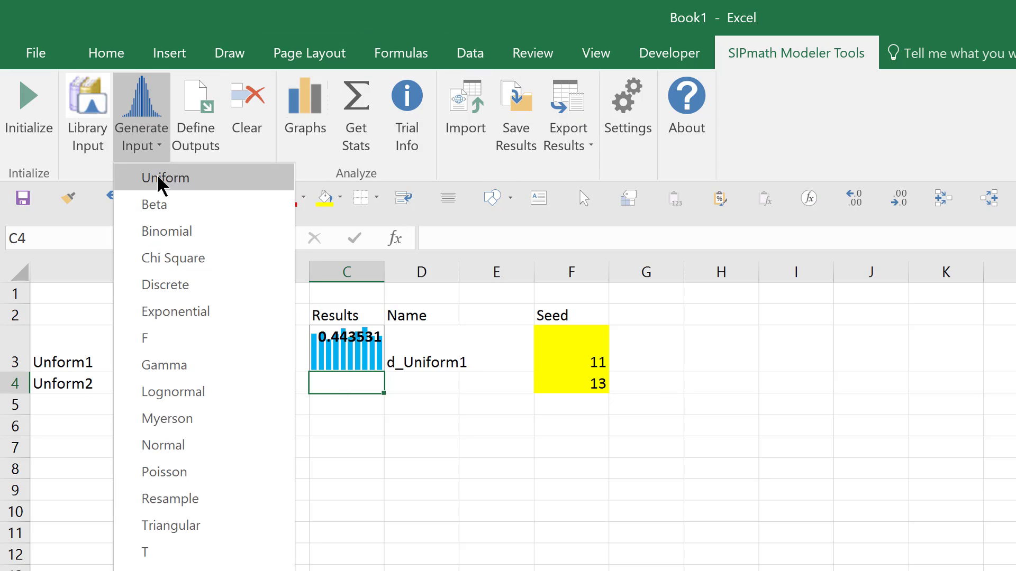
left_click(186, 178)
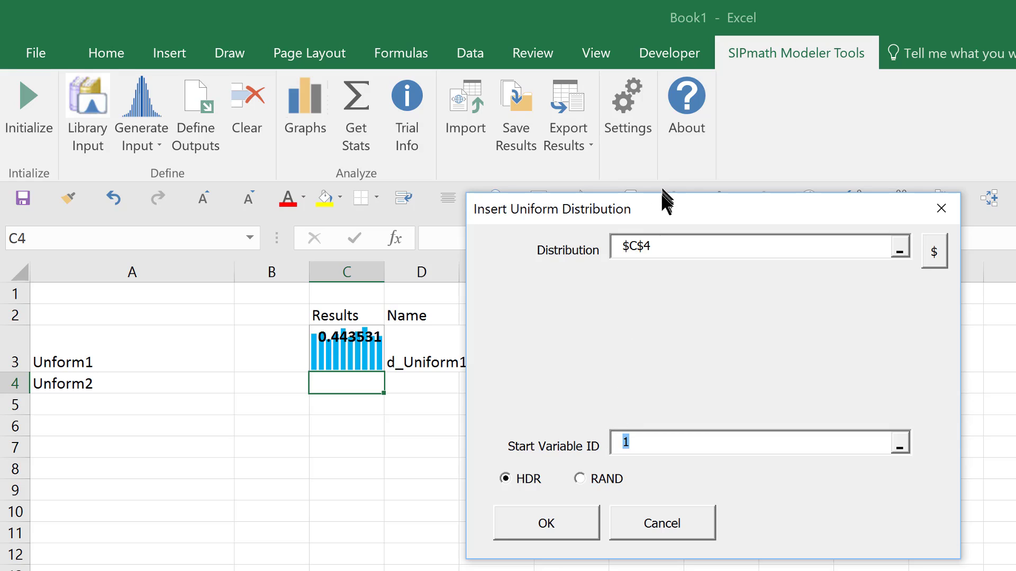
left_click_drag(662, 201, 844, 211)
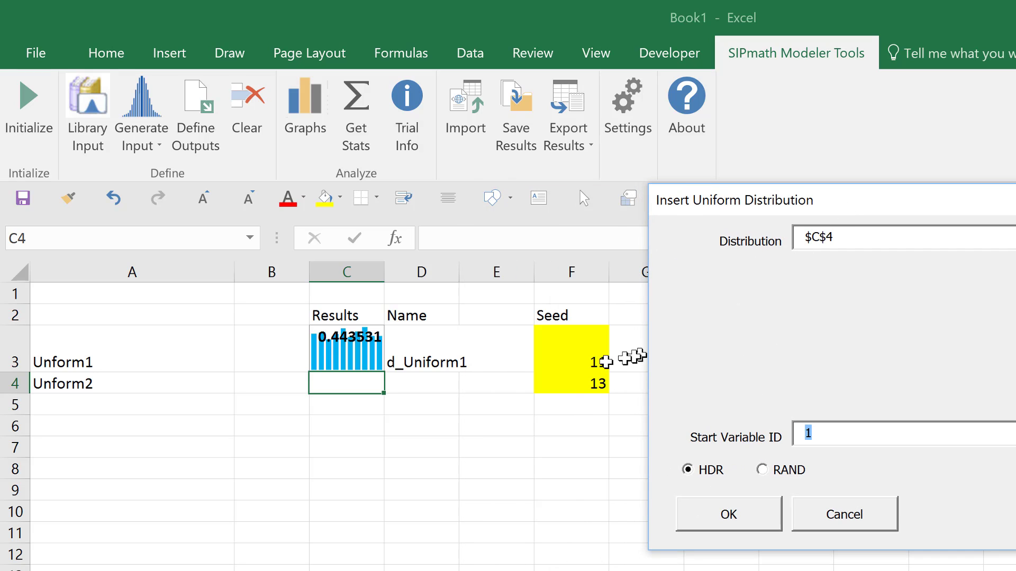
left_click(581, 383)
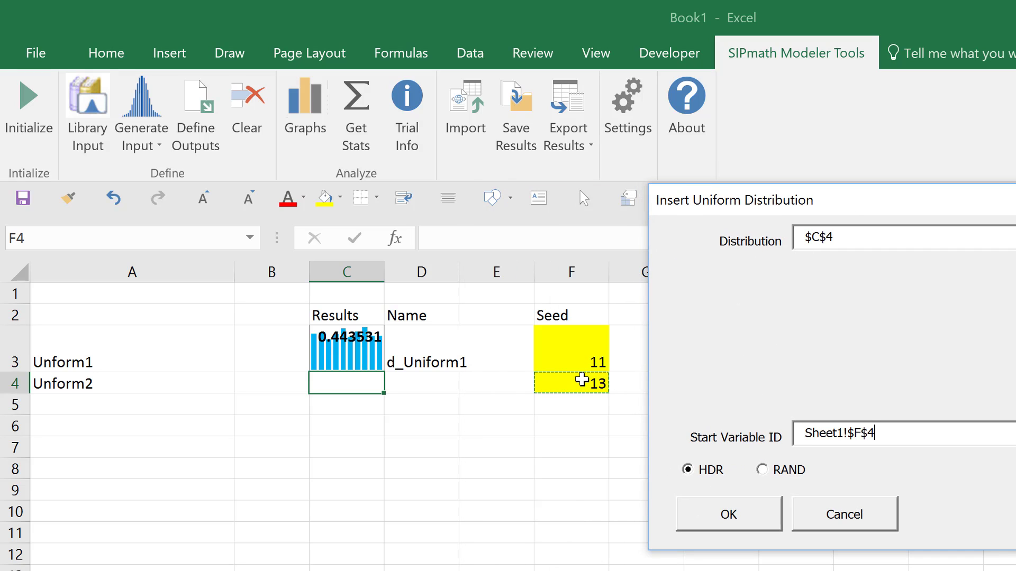
left_click(729, 514)
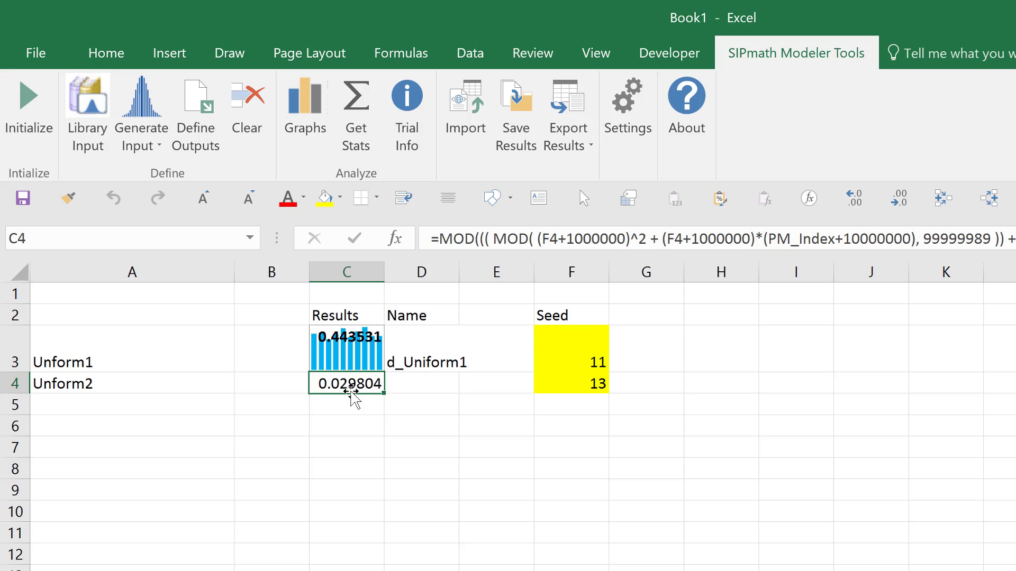
Step: Label A5 "Sum" and enter the formula =C3+C4 in C5 to add the two uniform results
left_click(57, 405)
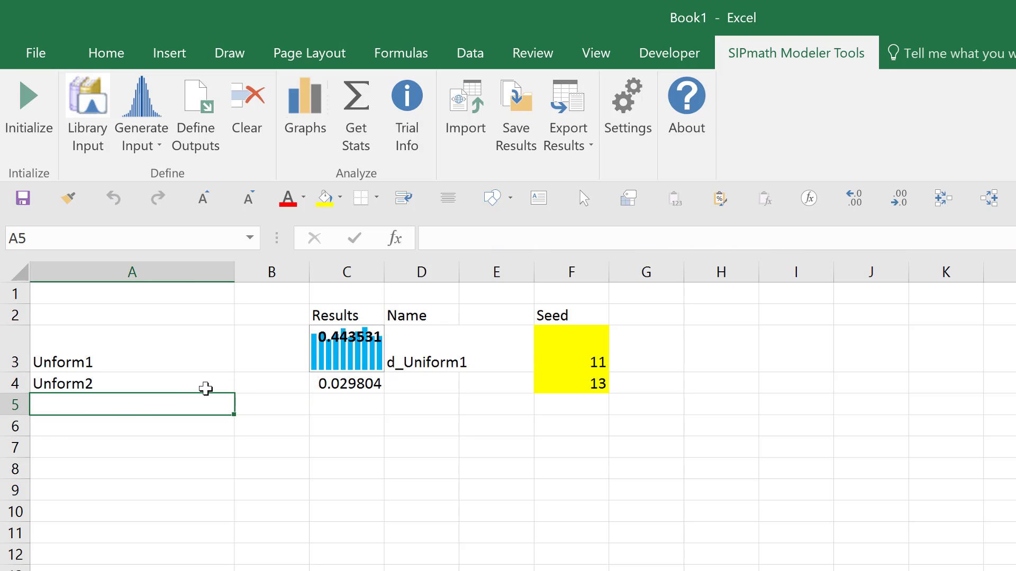
type("Sum")
key("Tab")
key("Tab")
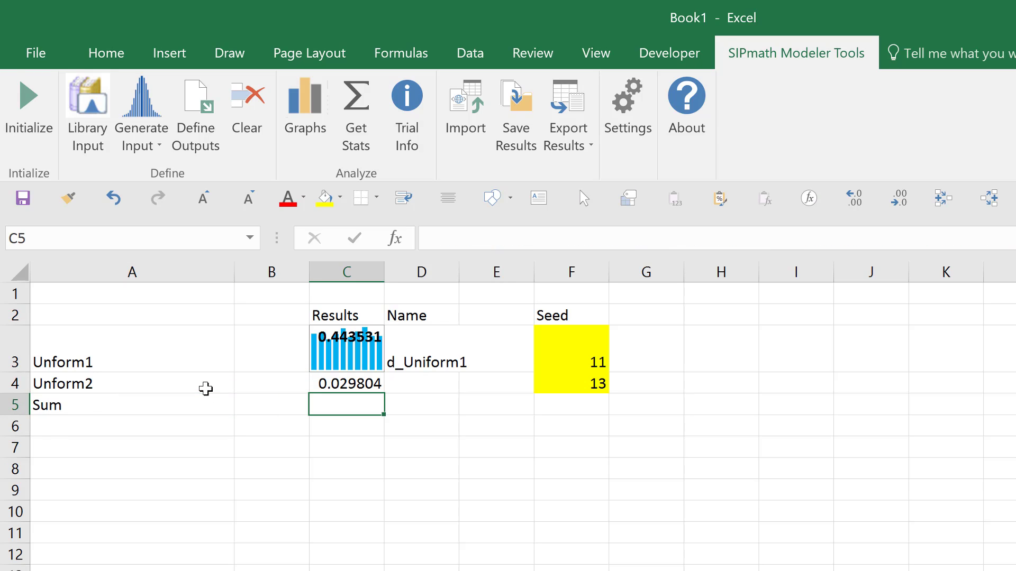
type("=")
key("Up")
key("Up")
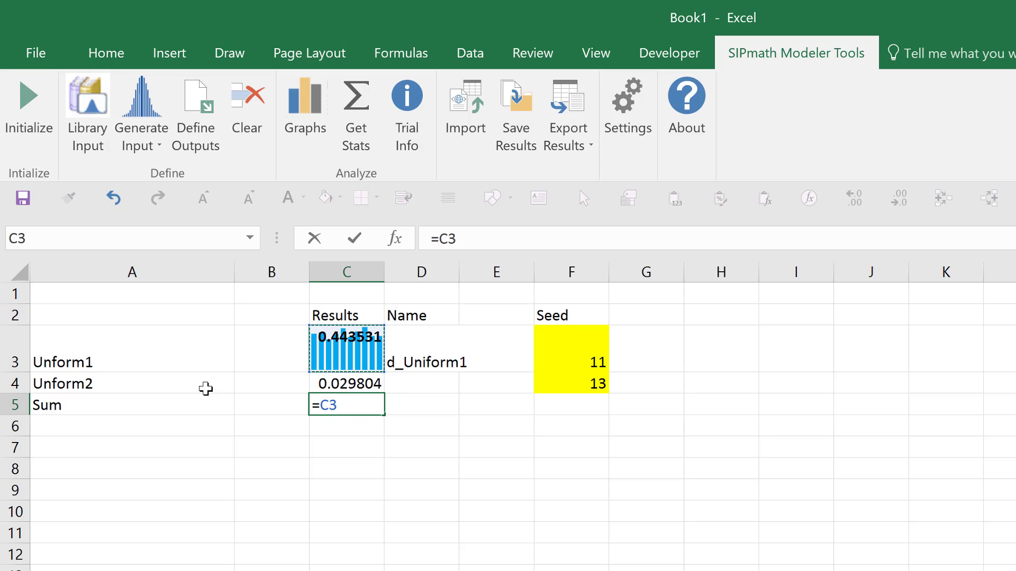
type("+")
key("Up")
key("ctrl+Return")
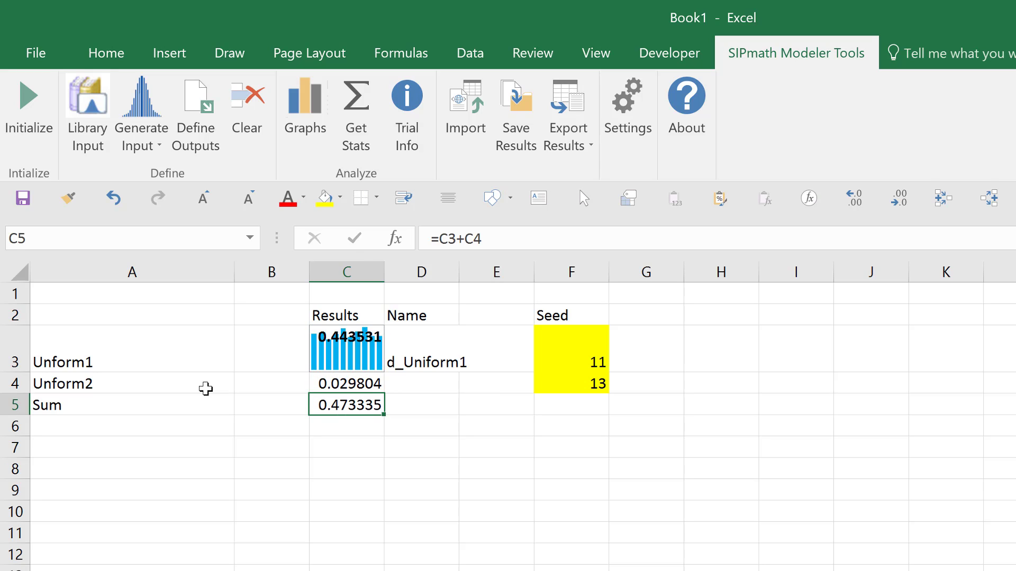
Step: Enter "d_Sum" in D5 as the output name for the sum
key("Tab")
type("d_")
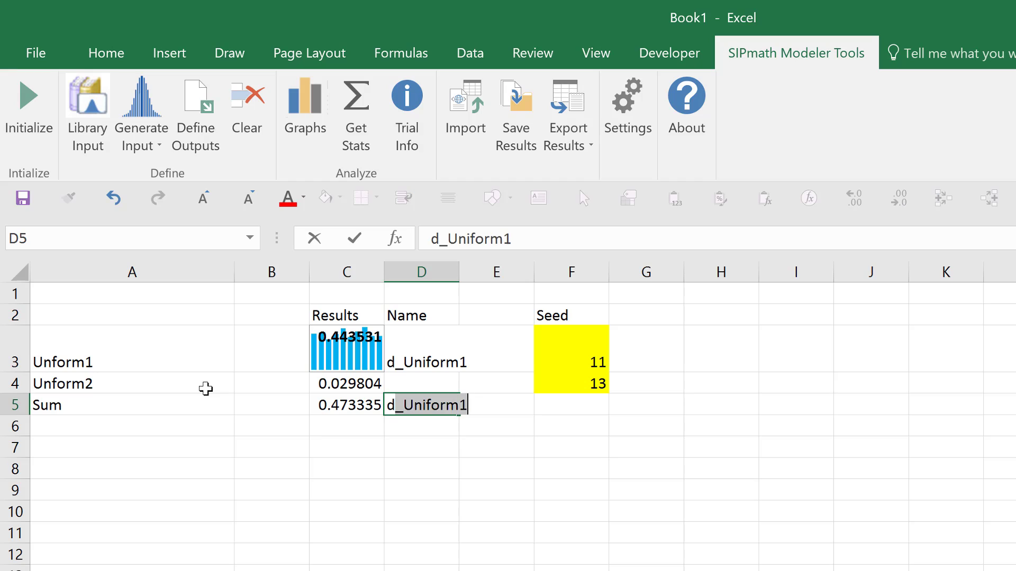
type("Sum")
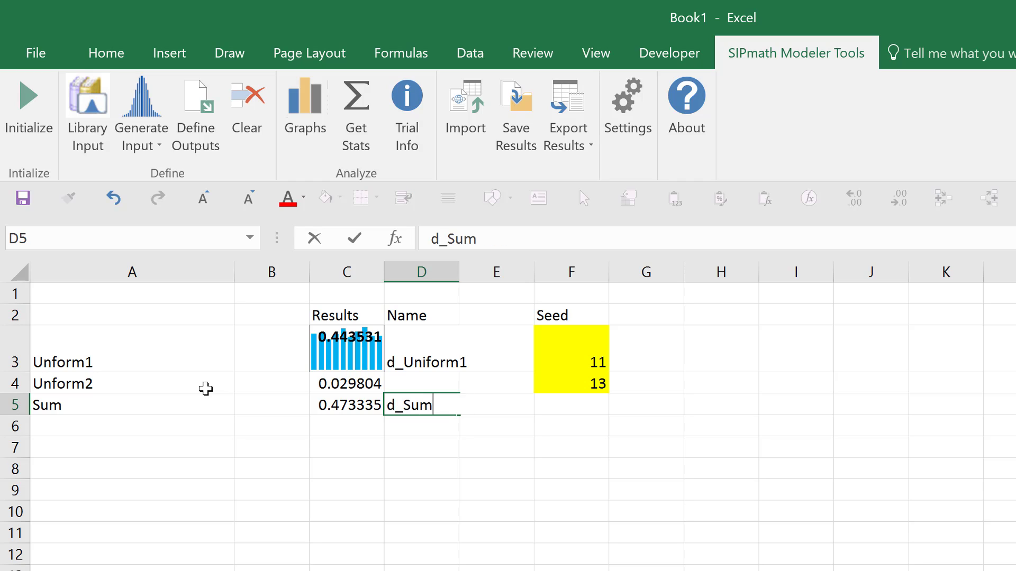
key("ctrl+Return")
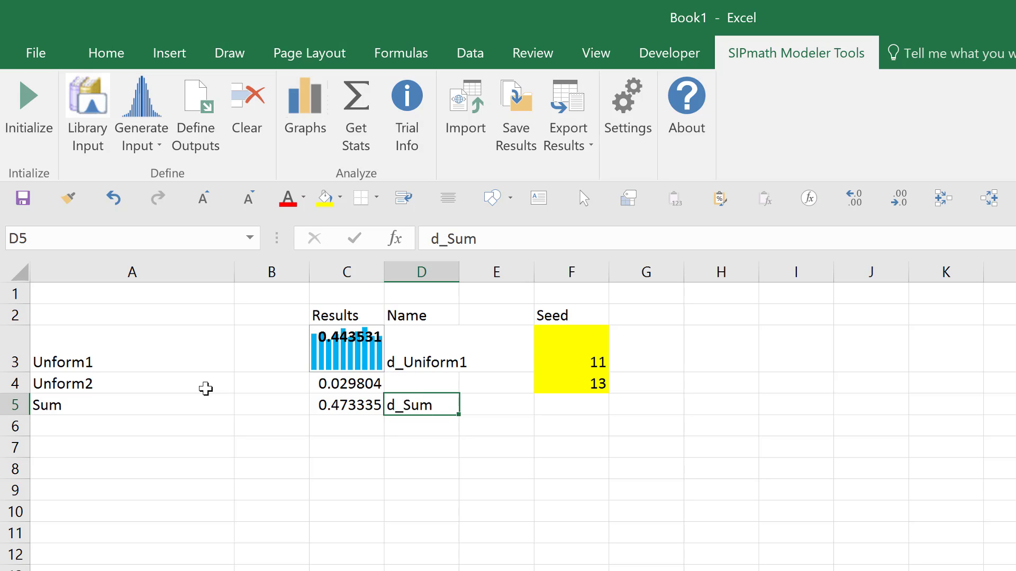
Step: Define C5 as a SIPmath output named from D5, with its sparkline starting in C5
key("Left")
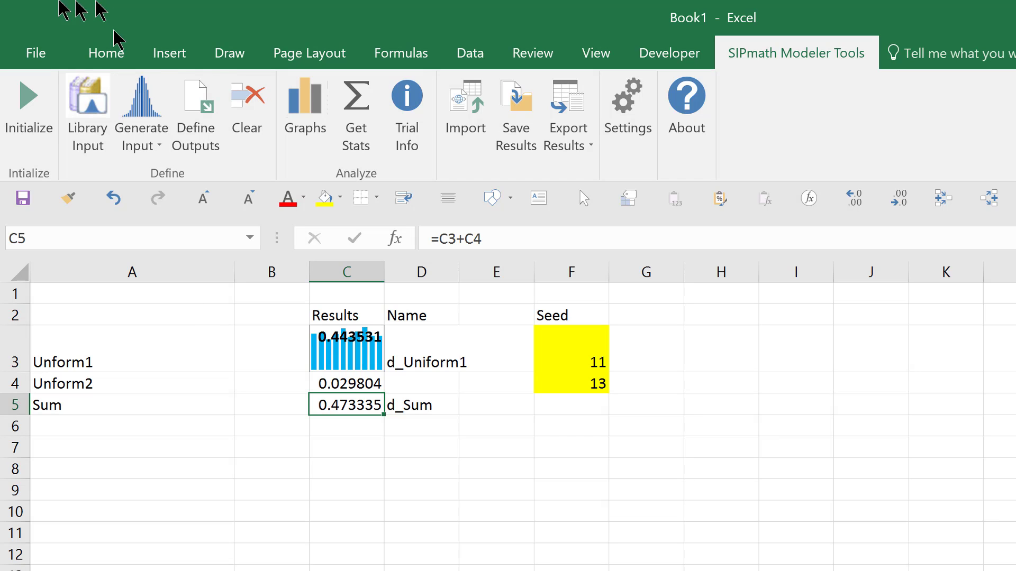
left_click(206, 114)
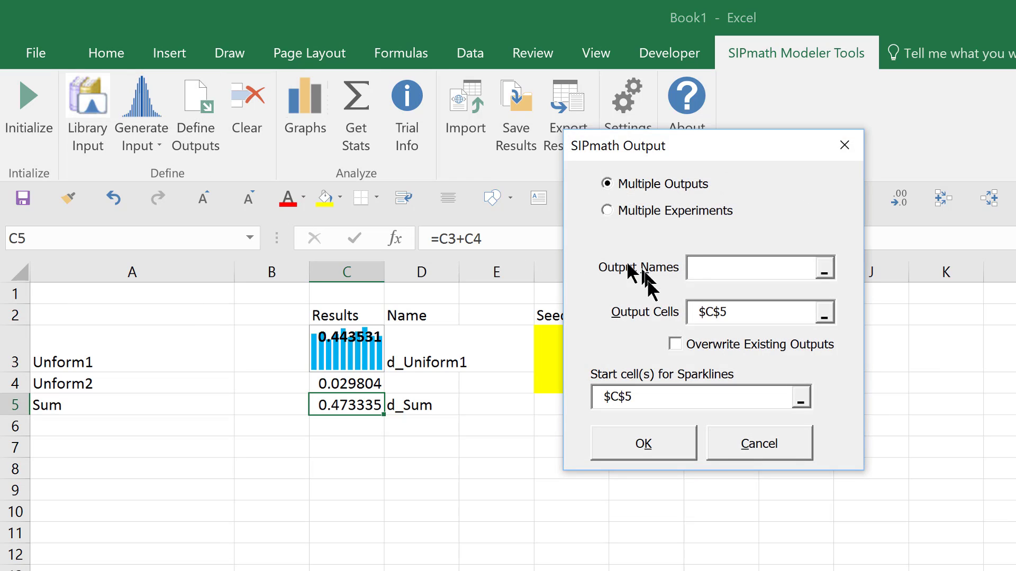
left_click(420, 405)
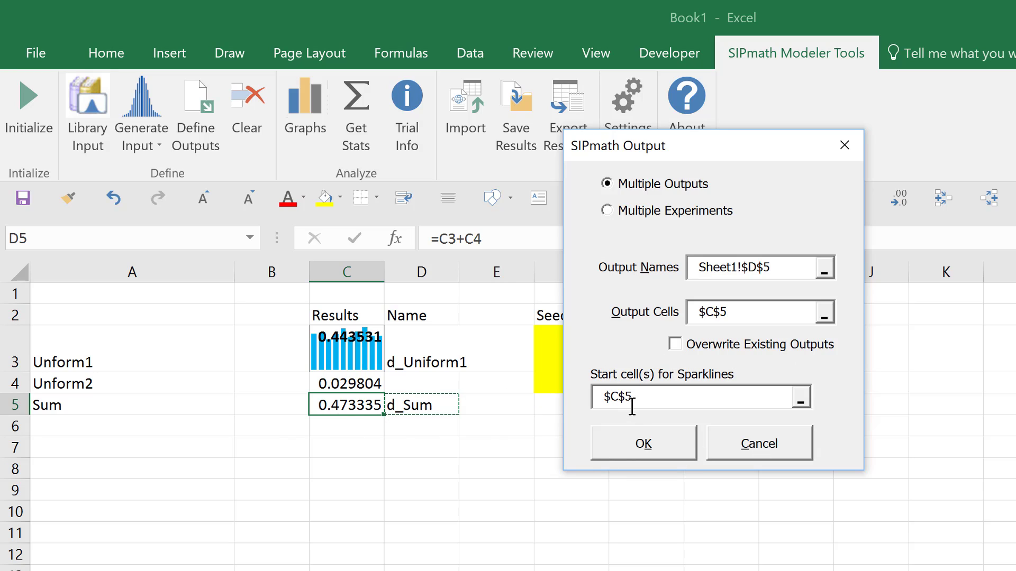
left_click(635, 445)
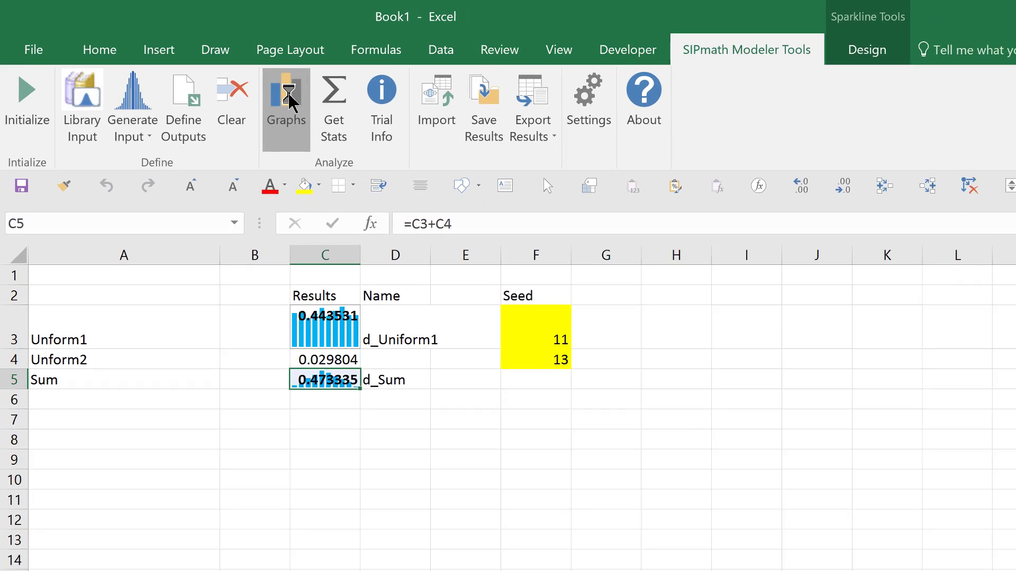
Step: Chart the SIPmath output C5 as Excel charts with 10 bins, placing the histogram at B7 and the cumulative chart at J6
left_click(309, 108)
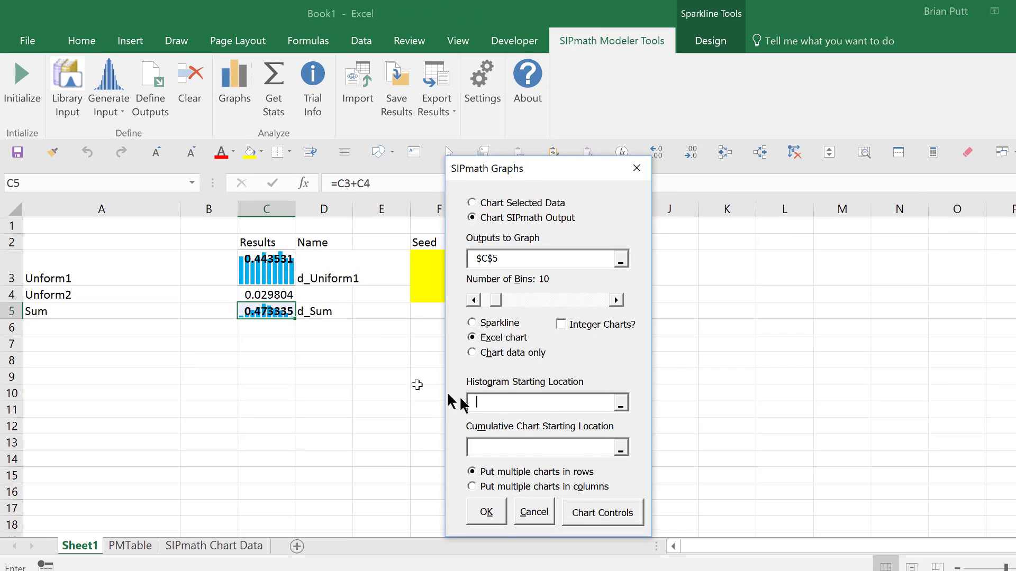
left_click(214, 347)
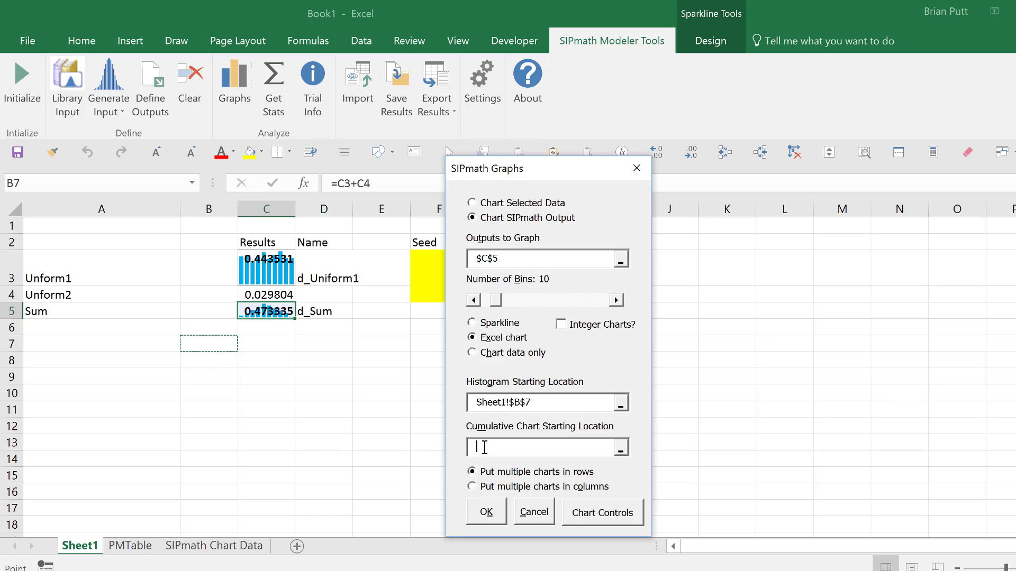
left_click(680, 327)
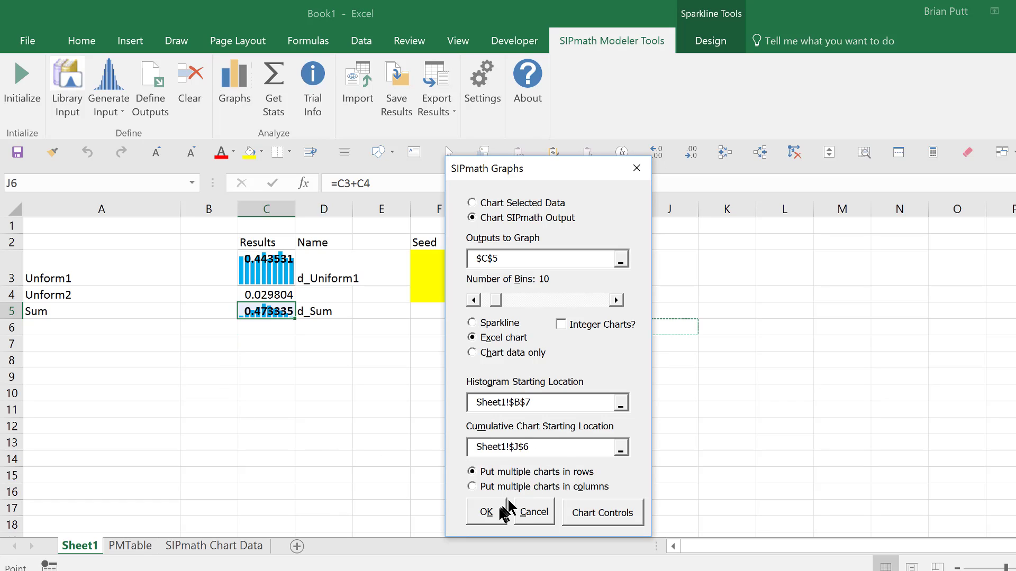
left_click(489, 512)
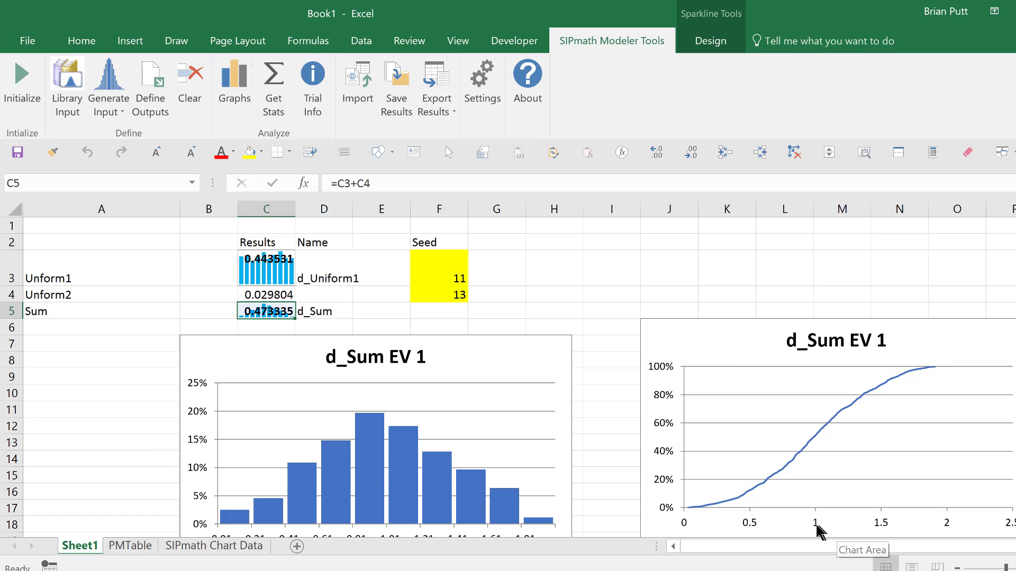
Step: Set the horizontal axis maximum of the cumulative d_Sum chart to 2 and close the axis formatting
left_click(814, 531)
right_click(815, 530)
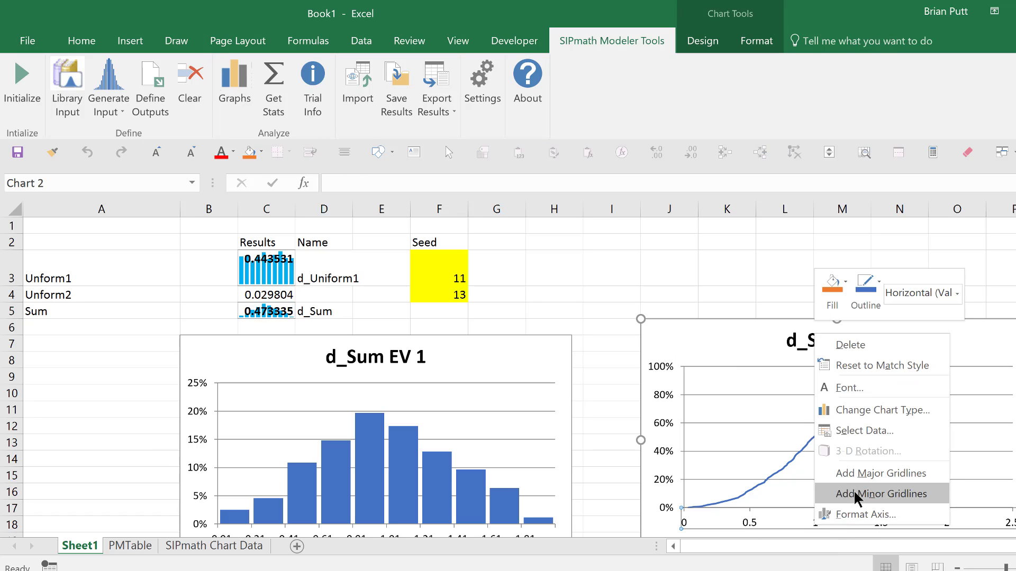
left_click(853, 516)
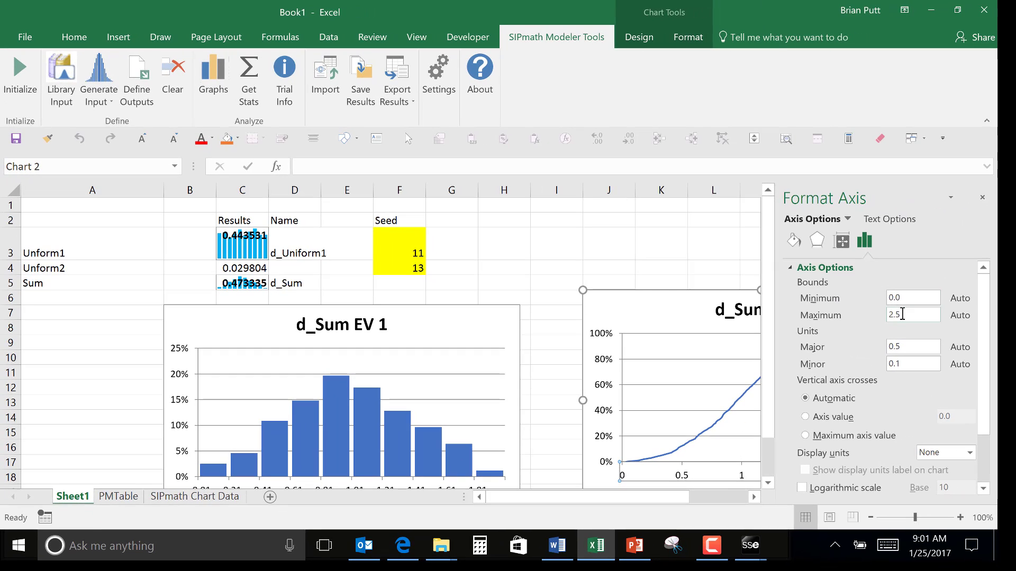
left_click_drag(902, 314, 866, 320)
type("2")
key("Return")
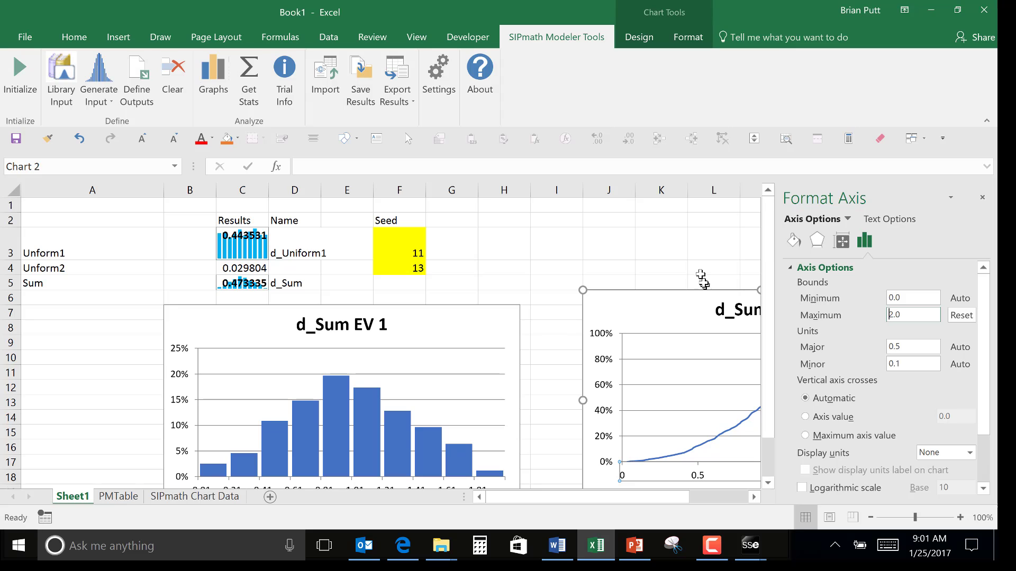
left_click(697, 268)
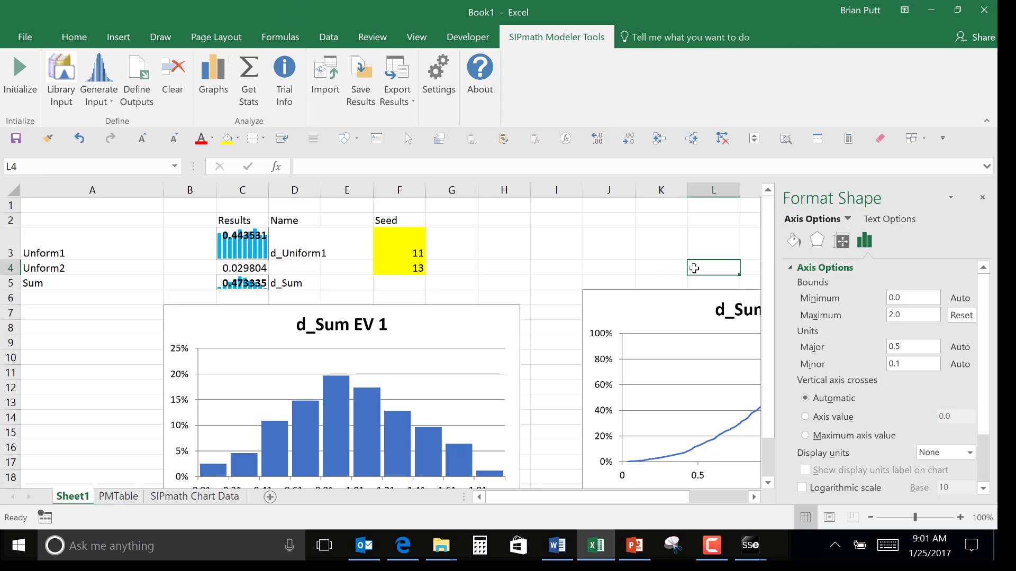
left_click(981, 199)
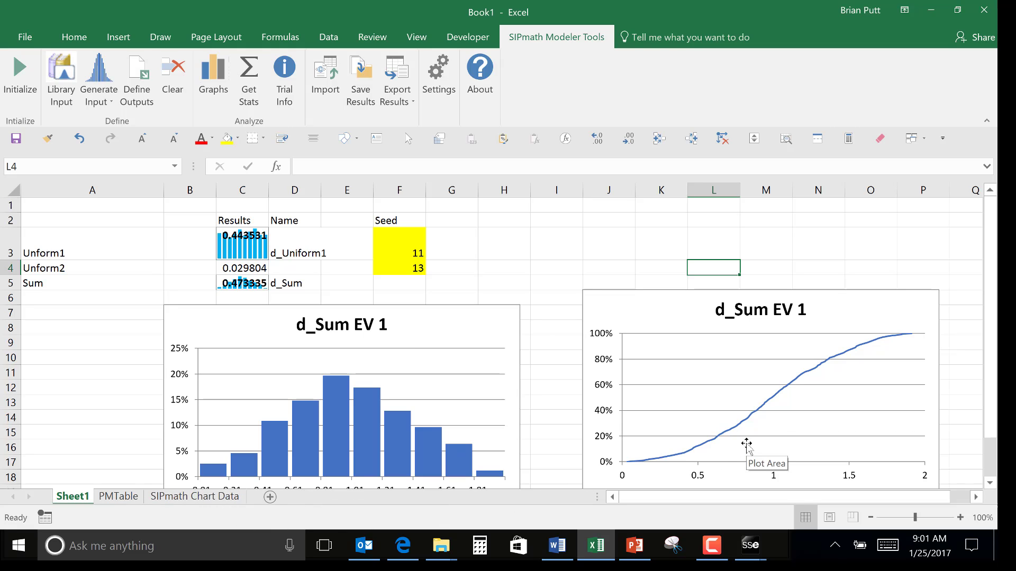
Step: Examine the full d_Sum histogram and read the cumulative curve against its horizontal axis
left_click(989, 484)
left_click(991, 484)
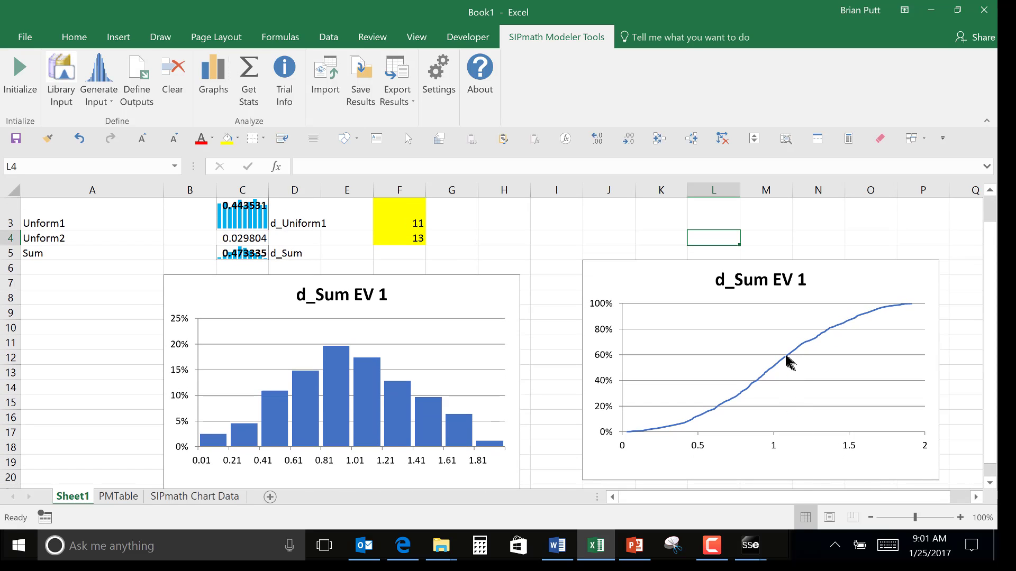
mouse_move(787, 356)
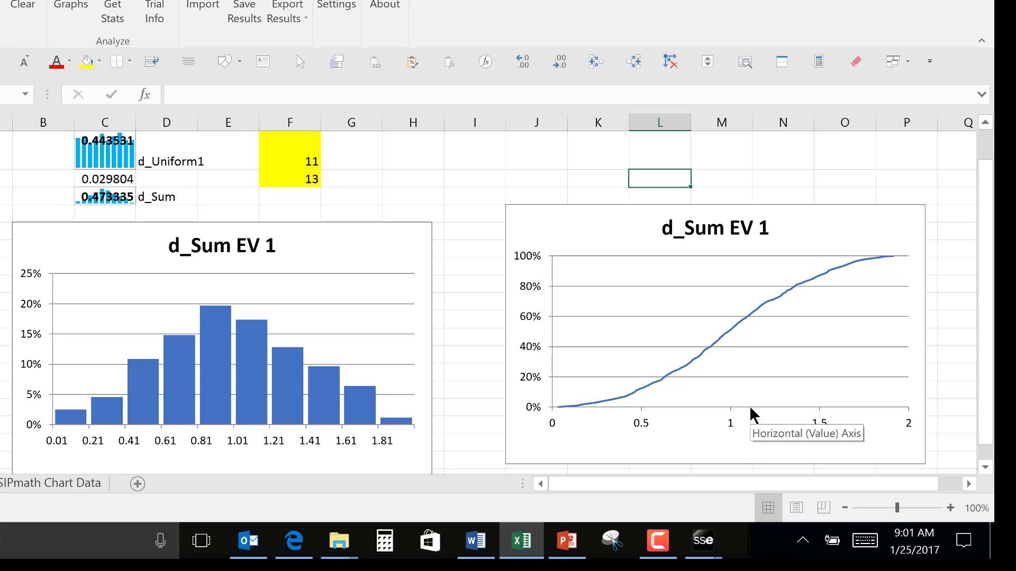
mouse_move(749, 319)
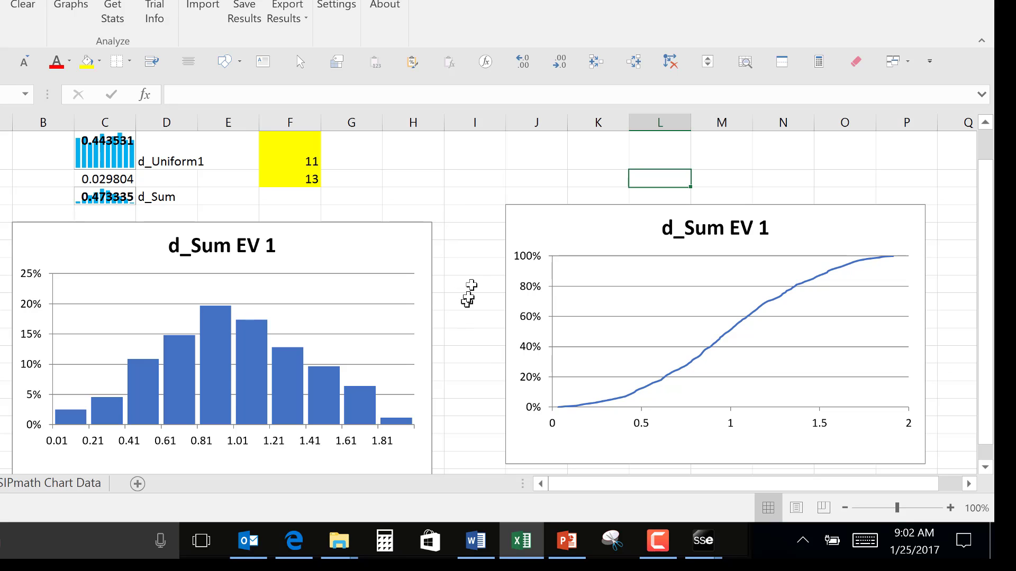
Step: Label cell A23 below the d_Sum charts as Normal
left_click(471, 268)
scroll(471, 270, "down", 3)
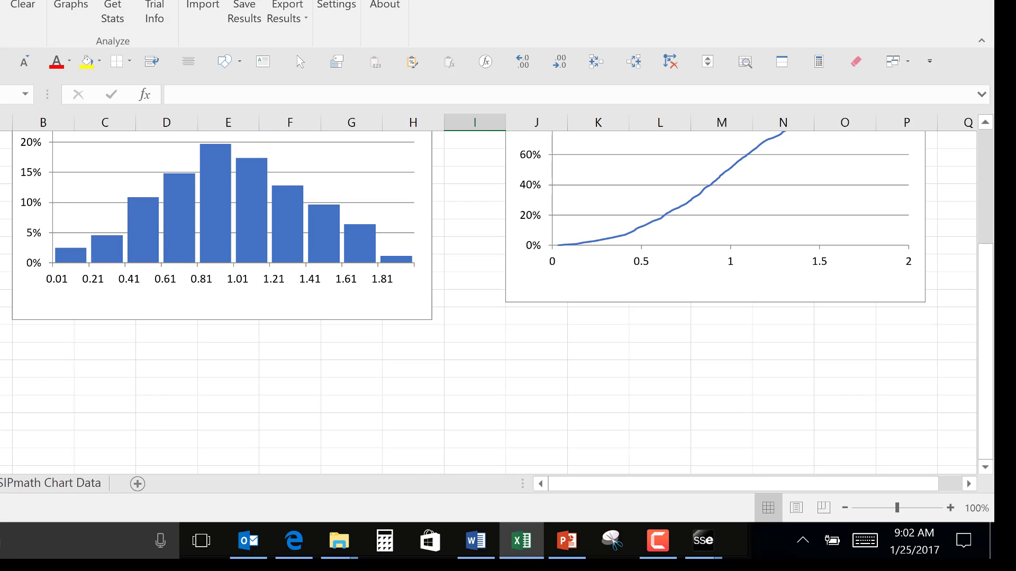
left_click(6, 353)
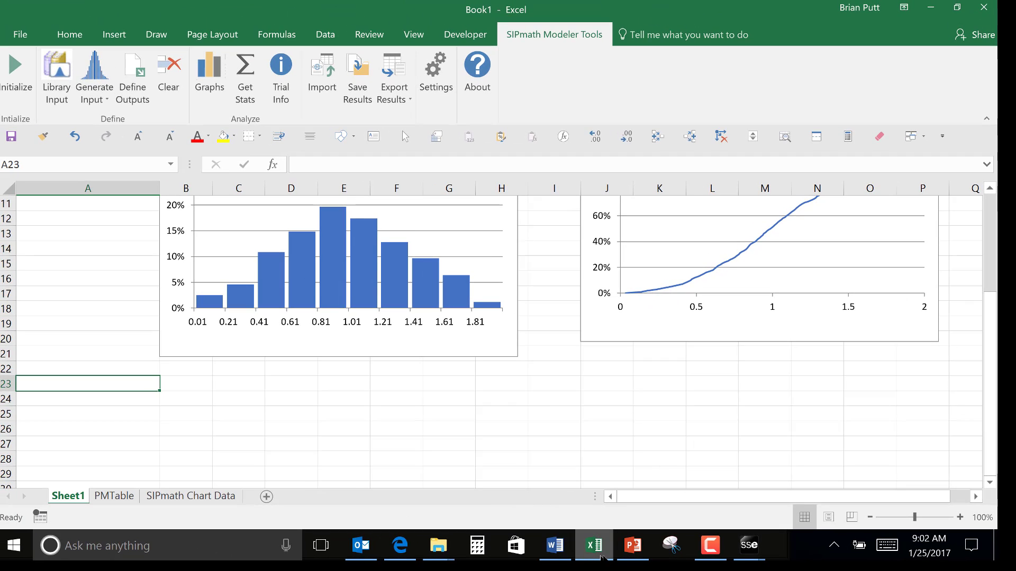
mouse_move(605, 558)
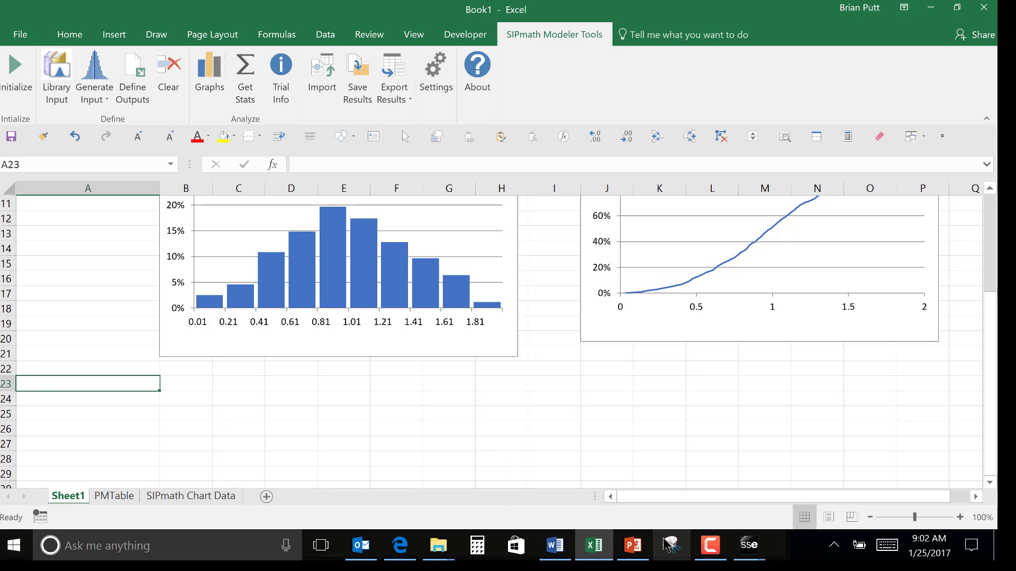
type("Normal")
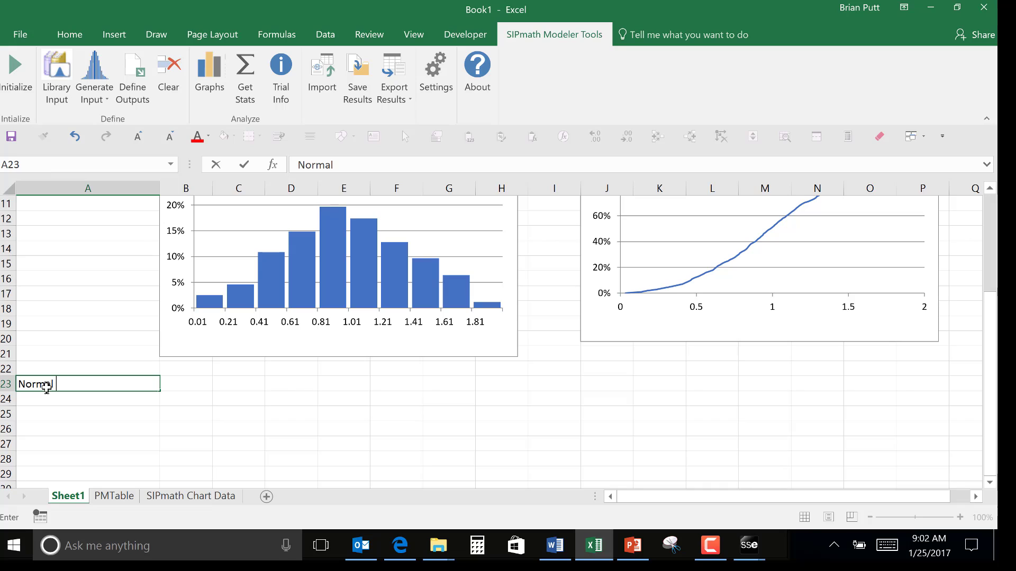
key("Return")
Step: Enter the column headings Result in C22 and Name in D22
key("Right")
key("Right")
key("Up")
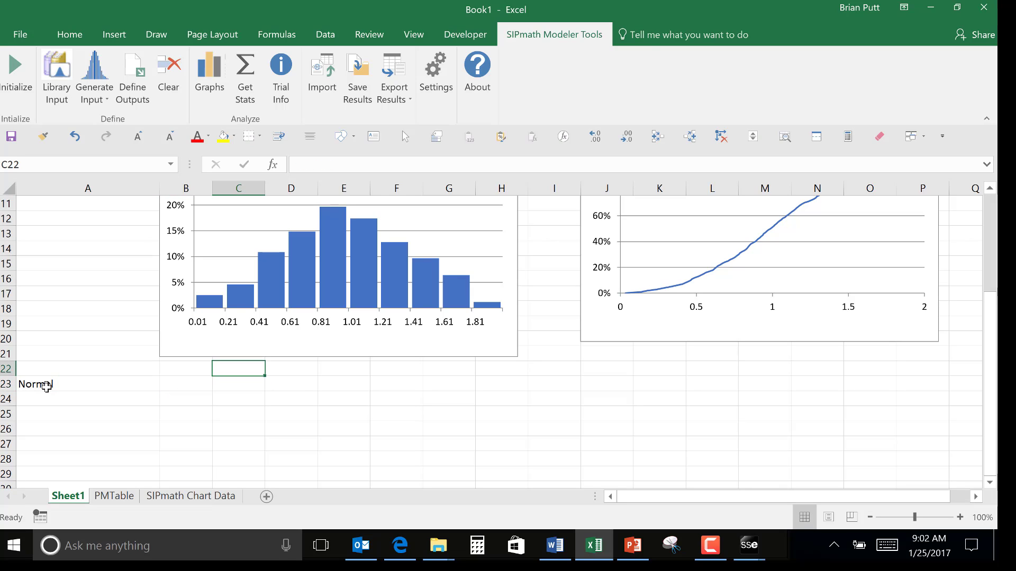
type("Result")
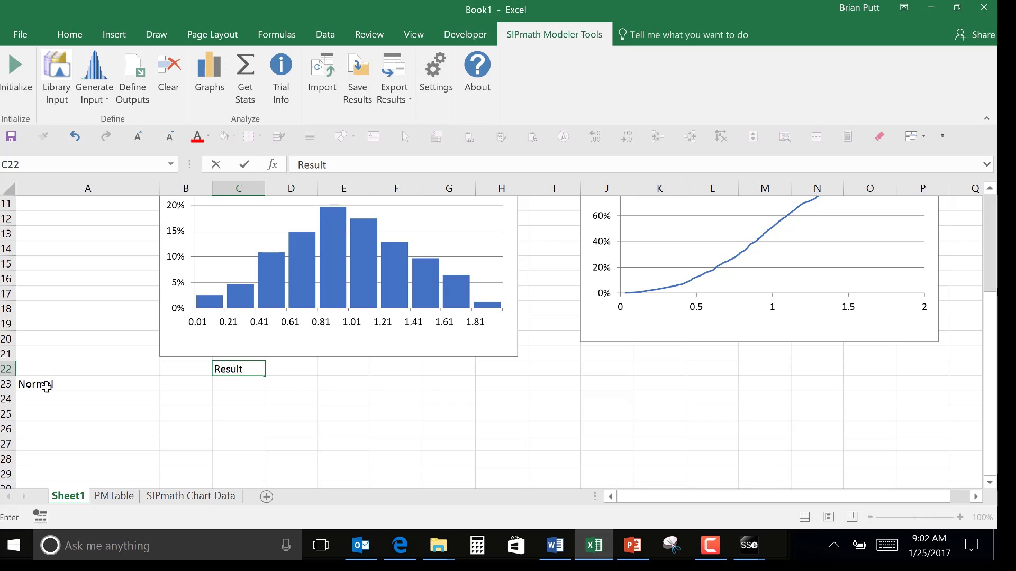
key("Tab")
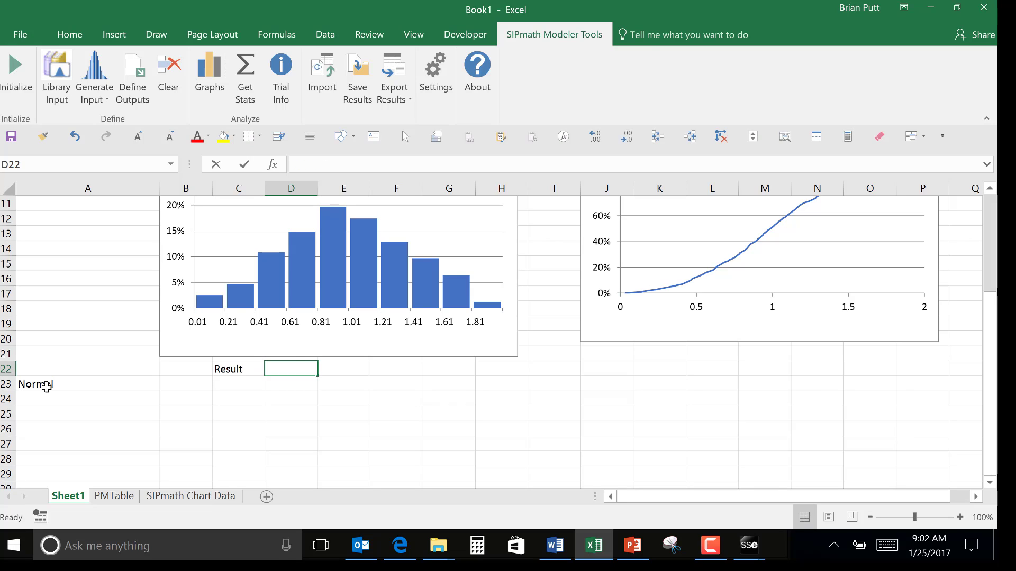
type("Name")
key("Tab")
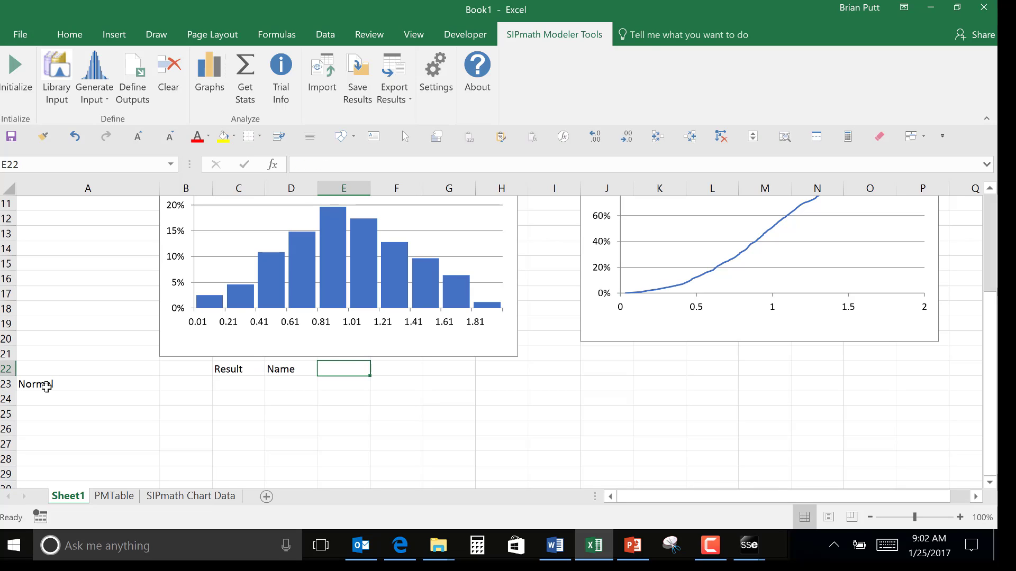
Step: Add the parameter headings Mean in F22, StdDev in G22 and Seed in I22
key("Tab")
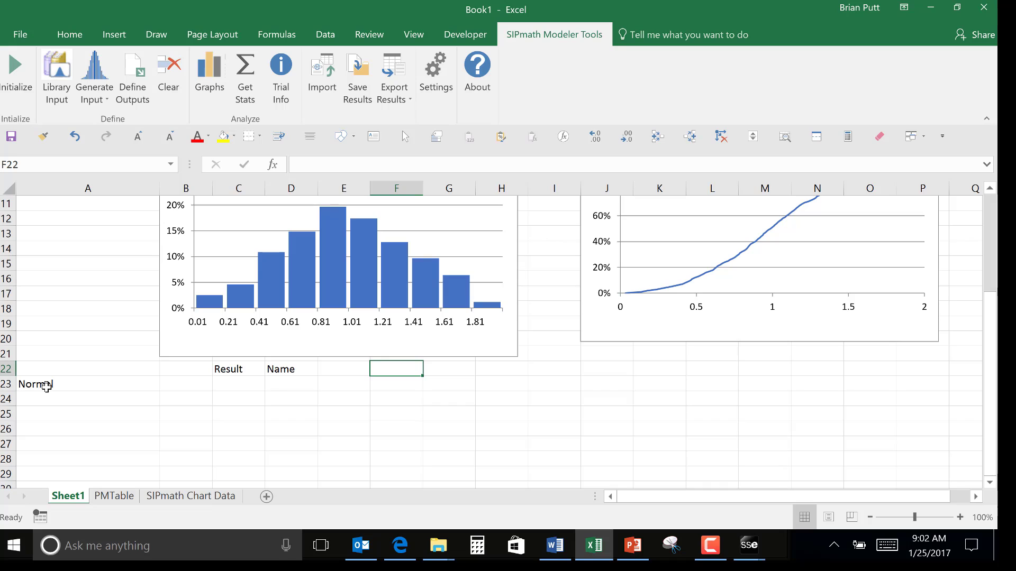
type("Mean")
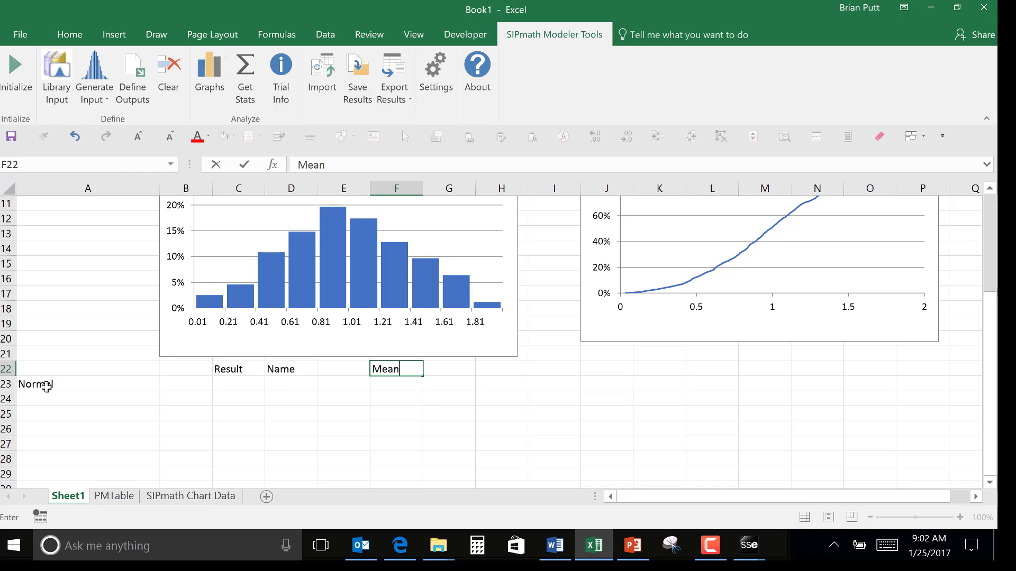
key("Tab")
type("Std")
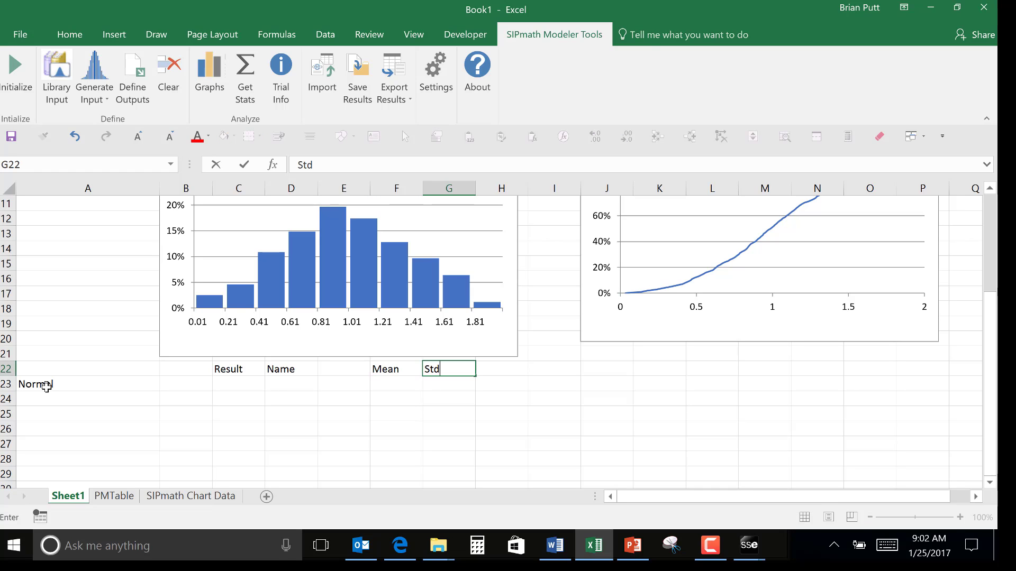
type("Dev")
key("Tab")
key("Tab")
type("S")
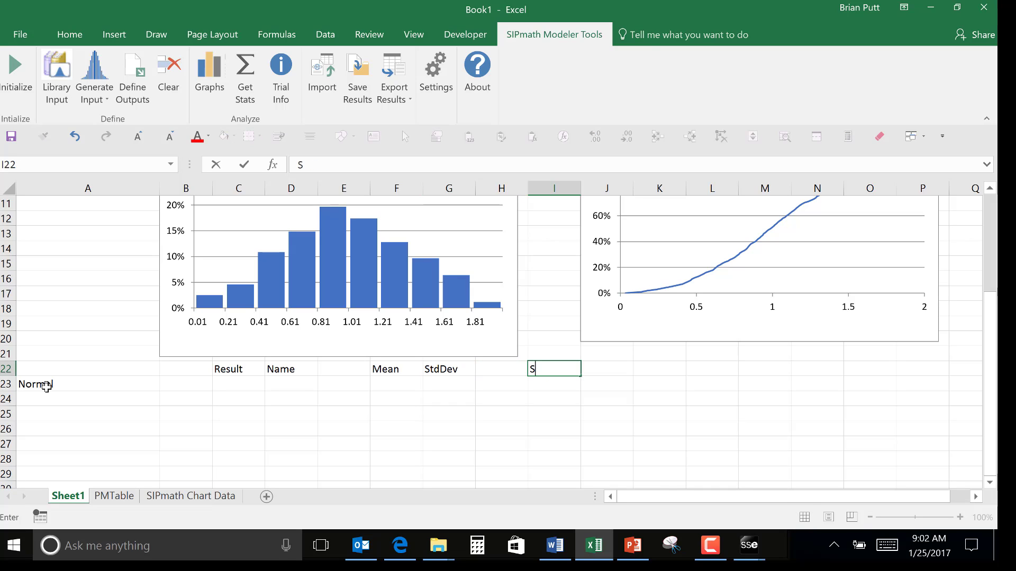
type("eed")
key("Return")
Step: Enter a mean of 3 in F23 and a standard deviation of 3 in G23
key("Left")
key("Left")
key("Left")
key("Left")
key("Left")
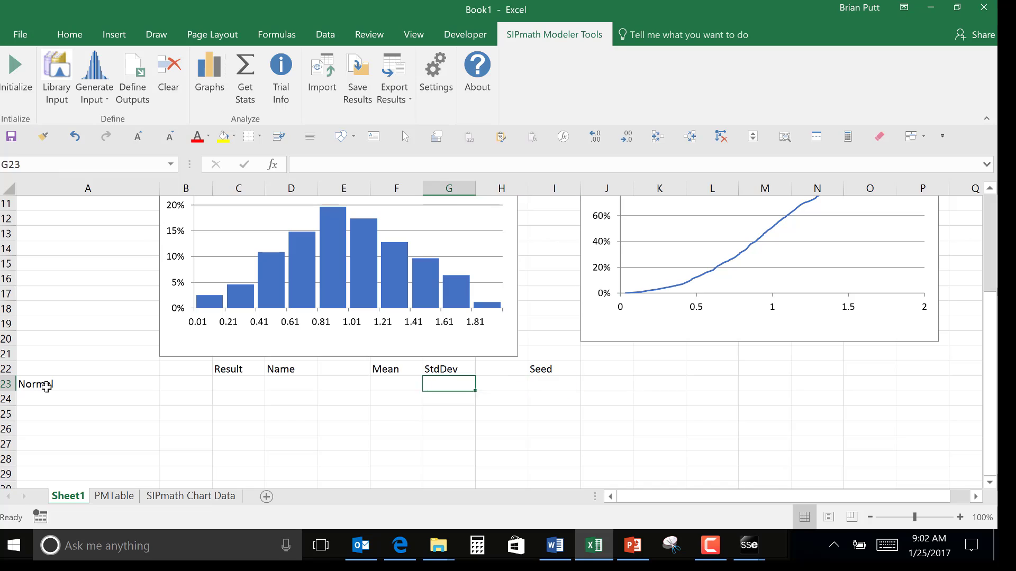
key("Left")
key("Right")
key("Right")
key("Right")
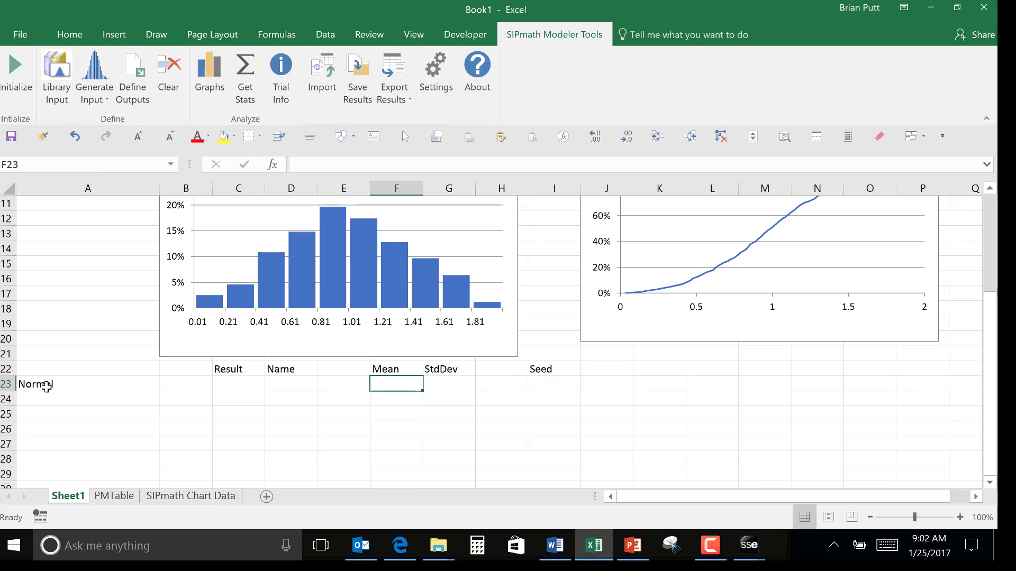
type("3")
key("Tab")
type("3")
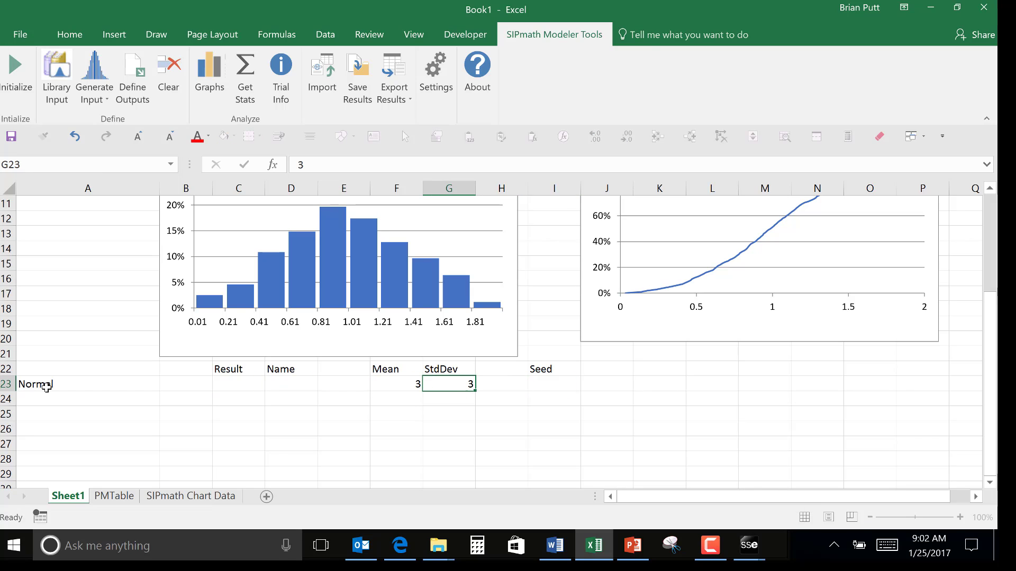
key("Left")
Step: Center the mean and standard deviation cells F23:G23 and fill them yellow
key("shift+Right")
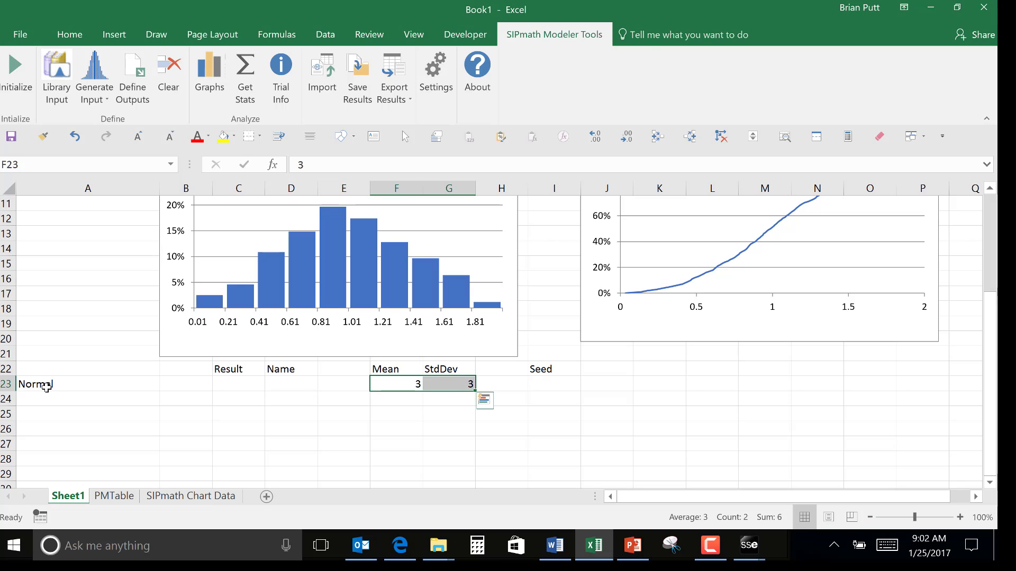
left_click(307, 141)
left_click(226, 140)
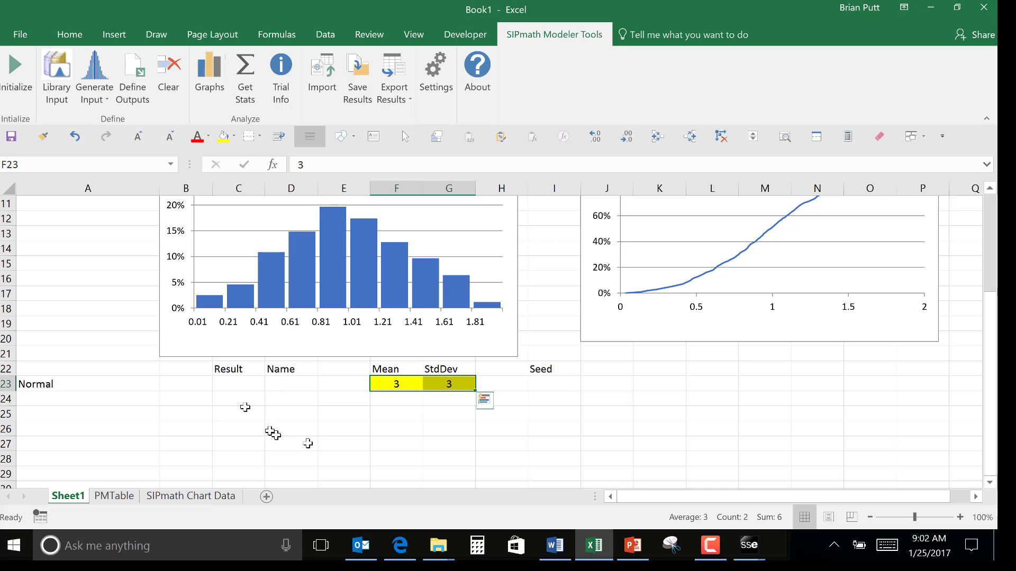
Step: Enter 100 as the seed in I23
left_click(236, 382)
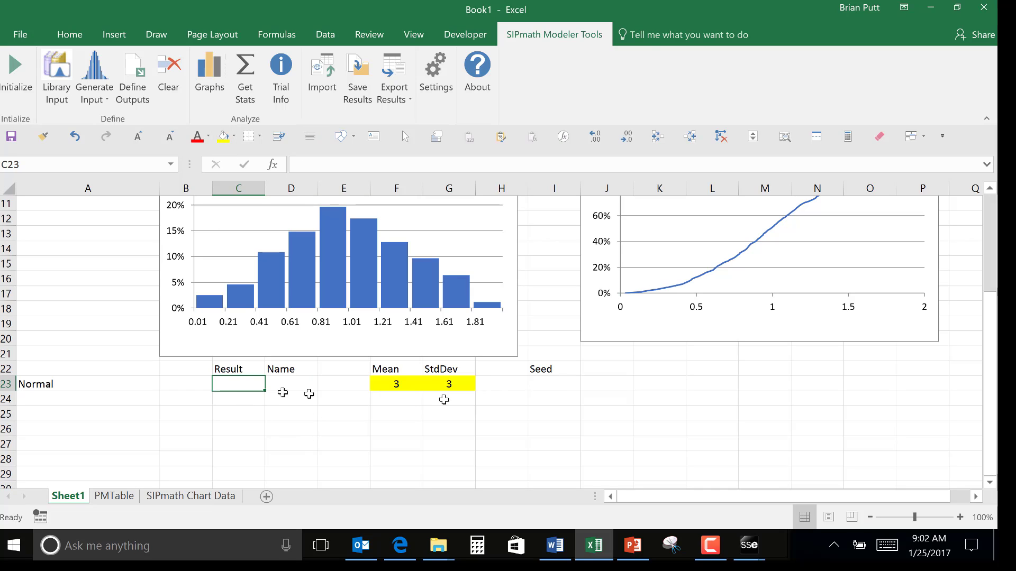
left_click(550, 381)
type("100")
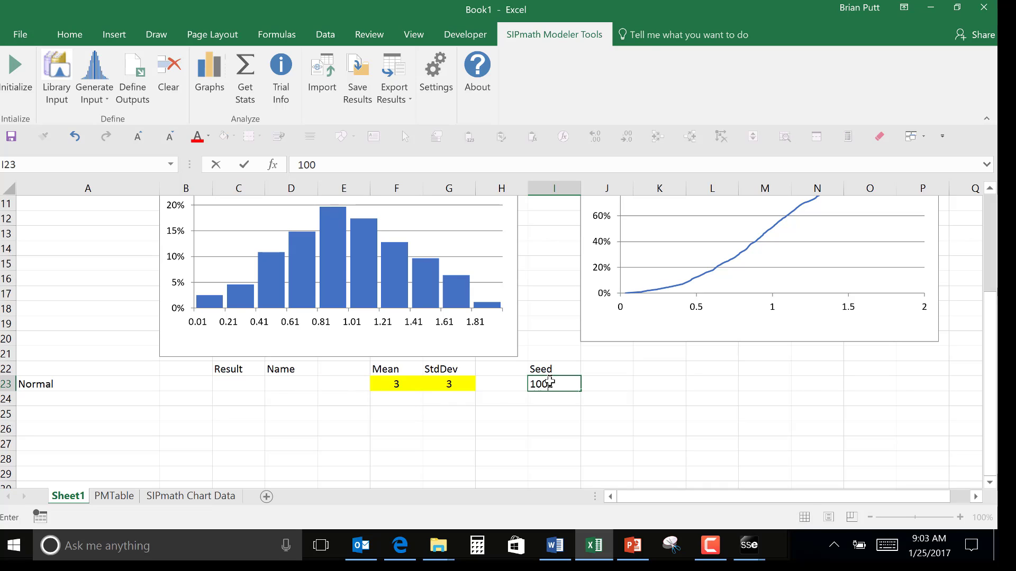
key("ctrl+Return")
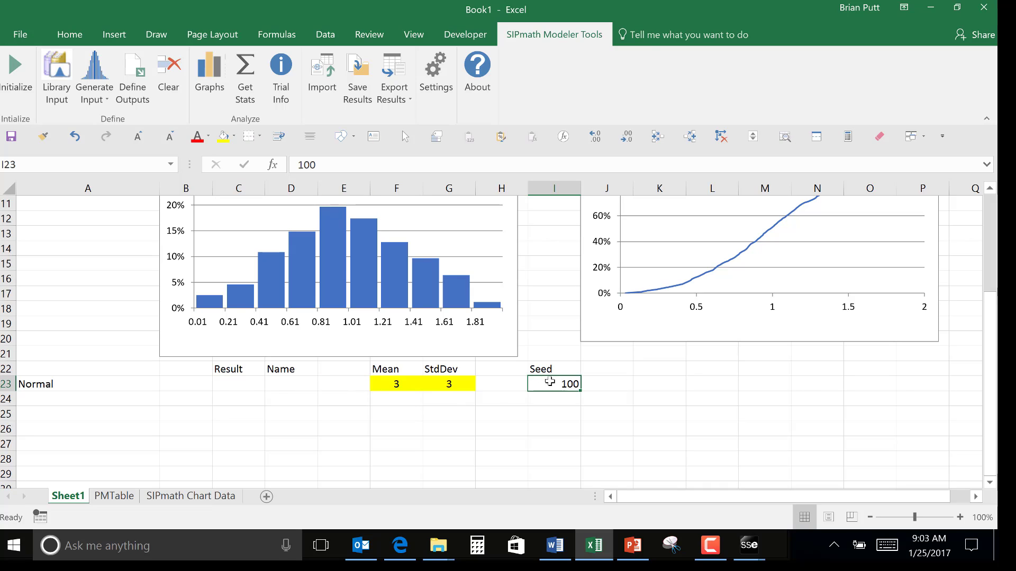
Step: Generate a SIPmath normal distribution in C23 with mean F23, standard deviation G23, start variable ID I23 and the HDR generator
left_click(235, 373)
left_click(233, 381)
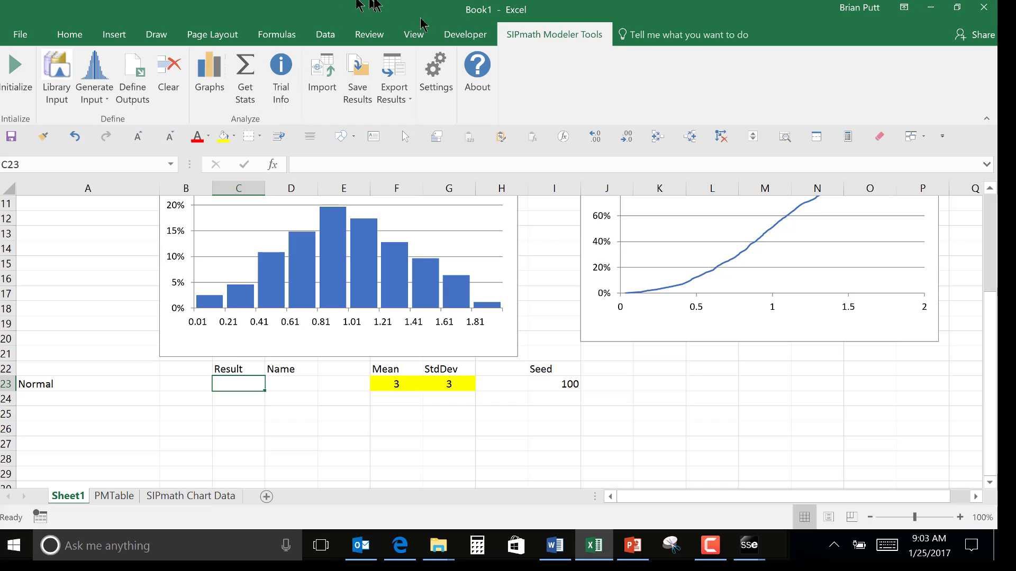
left_click(102, 70)
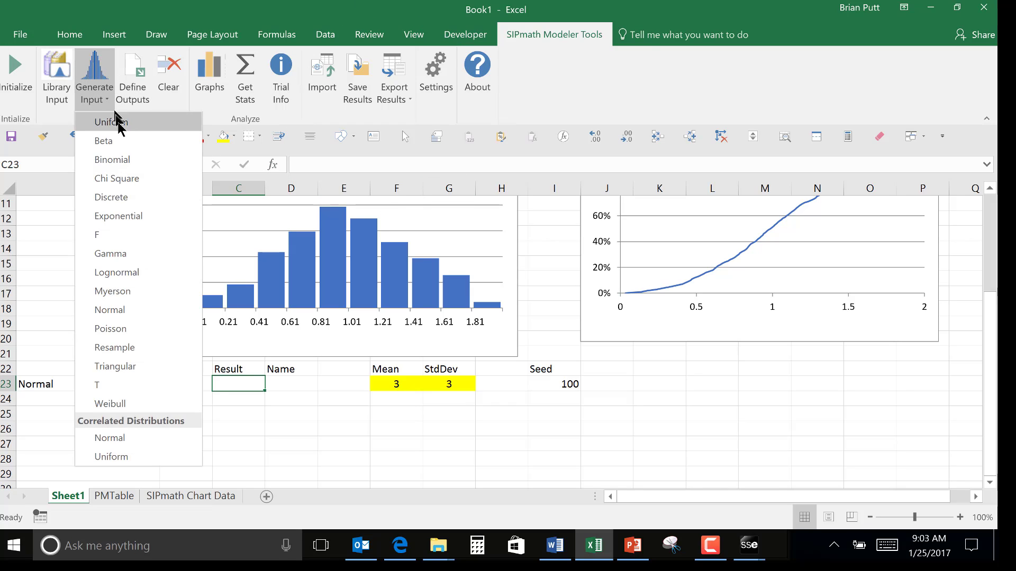
left_click(106, 311)
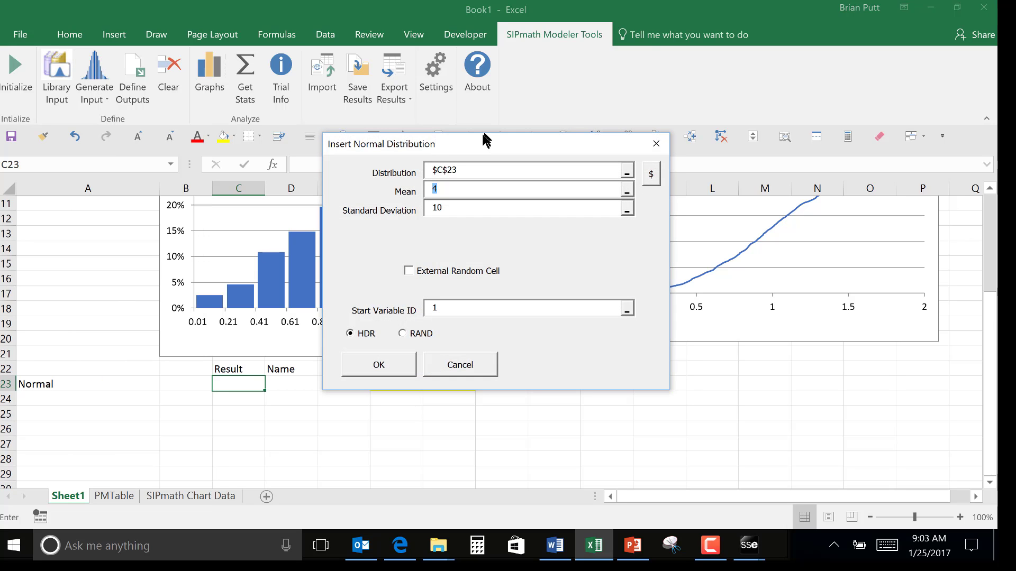
left_click_drag(497, 150, 760, 191)
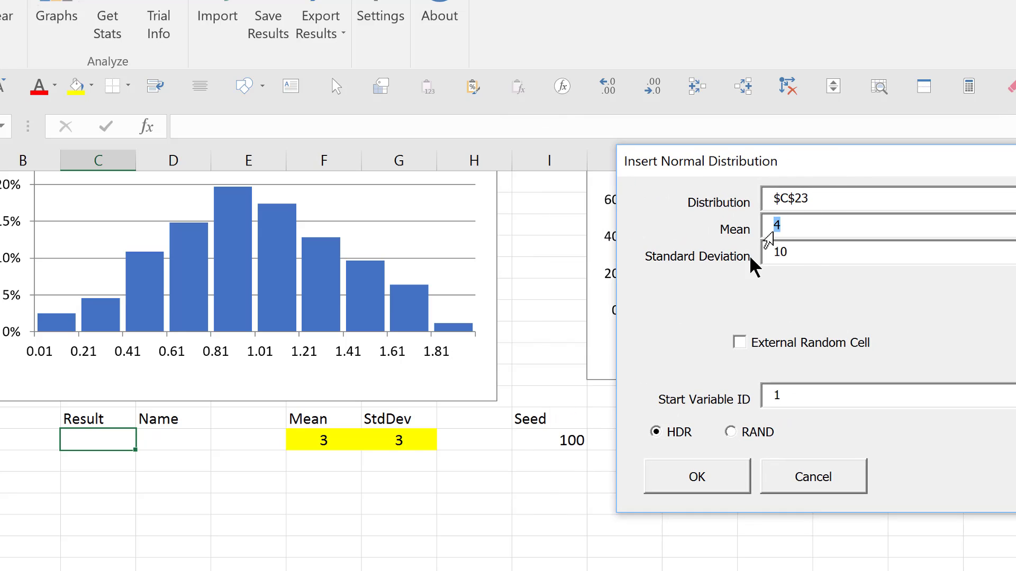
left_click(320, 438)
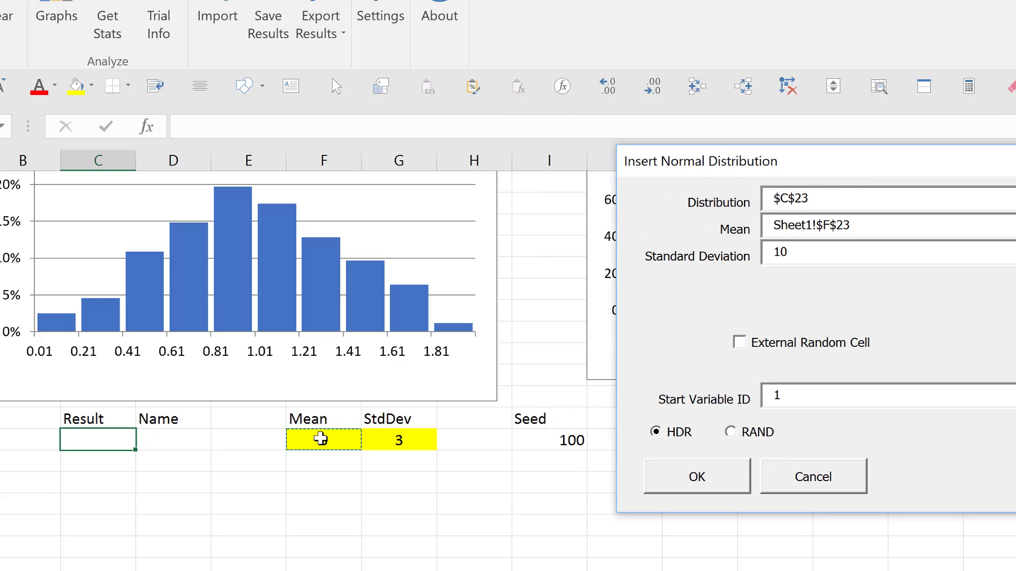
key("Tab")
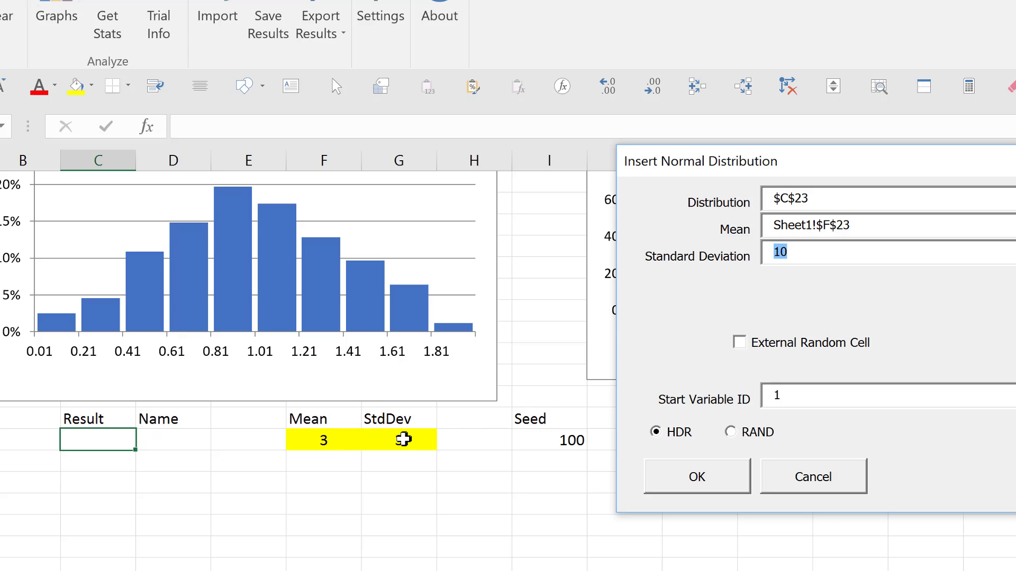
left_click(403, 439)
key("Tab")
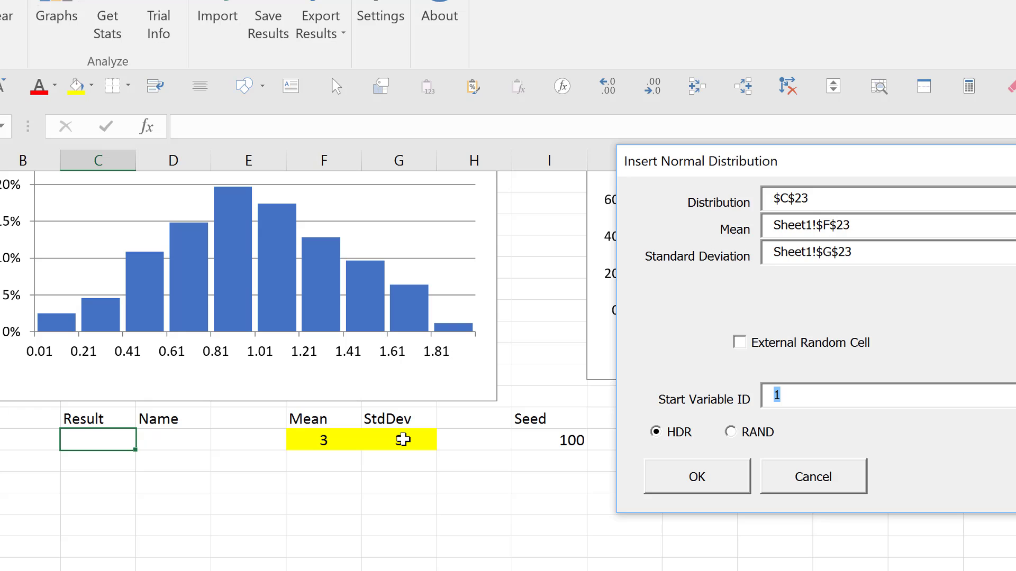
left_click(567, 439)
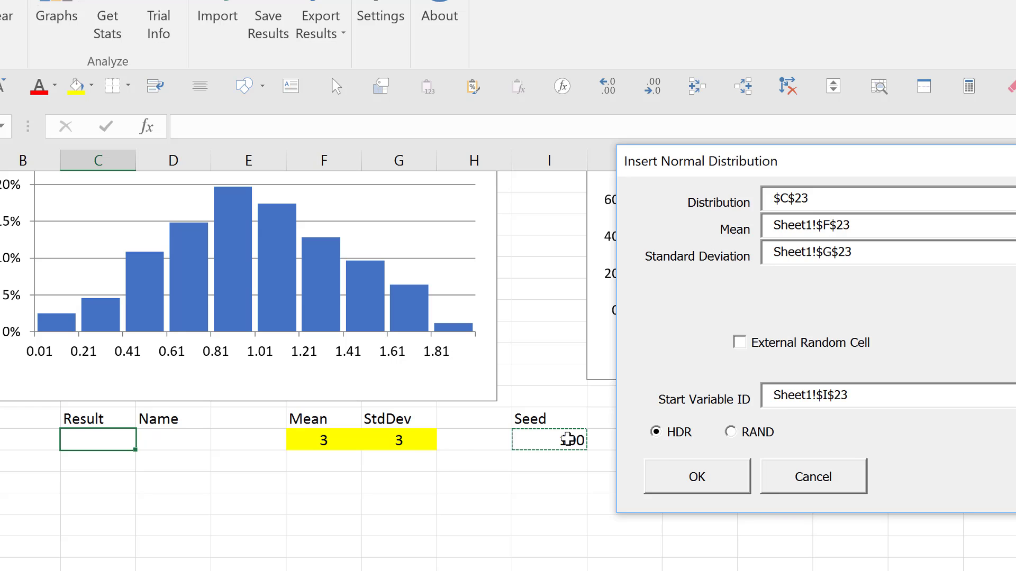
left_click(704, 477)
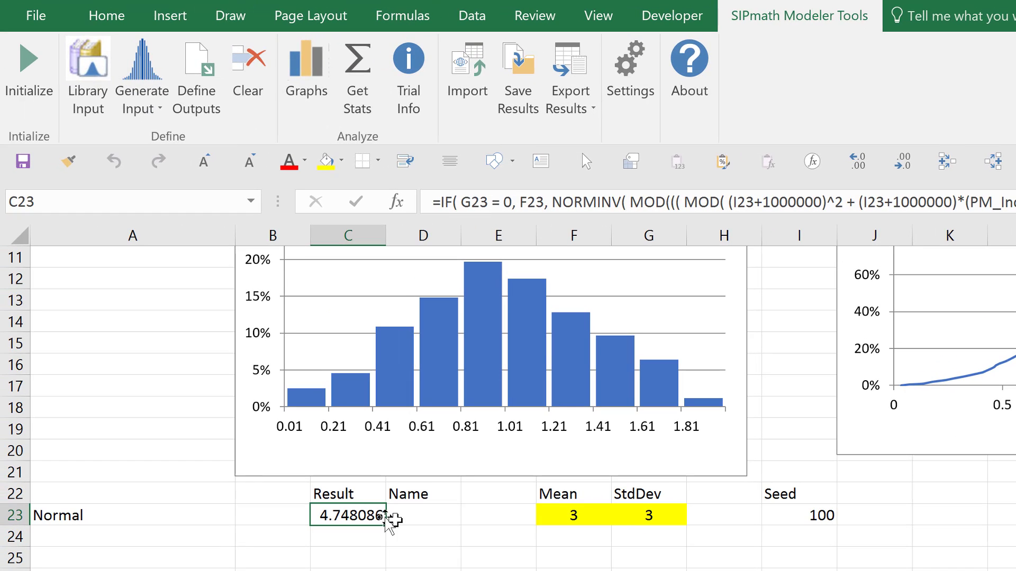
Step: Enter the name d_Normal for the normal distribution in D23
left_click(394, 521)
type("d")
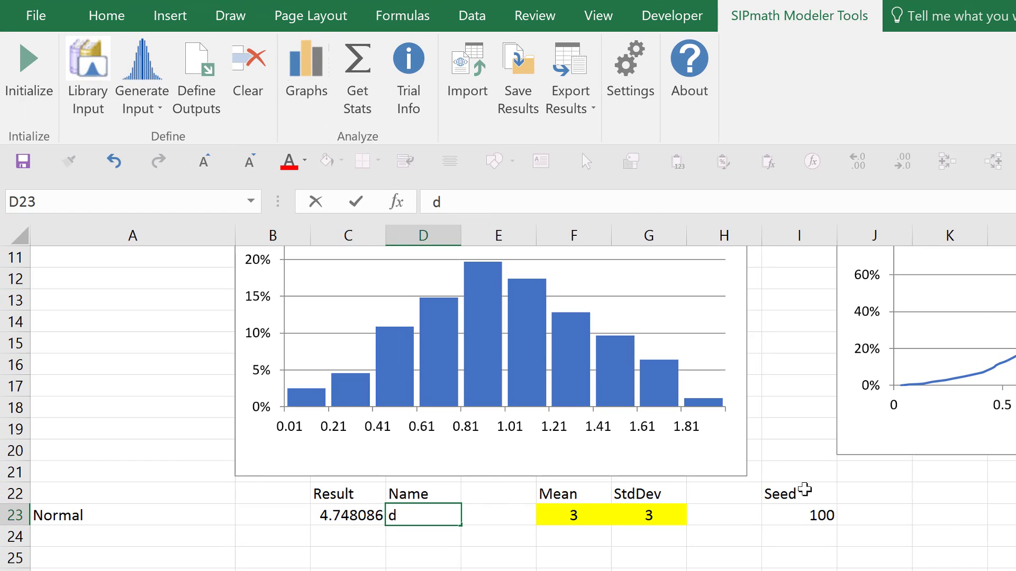
type("_")
type("Normal")
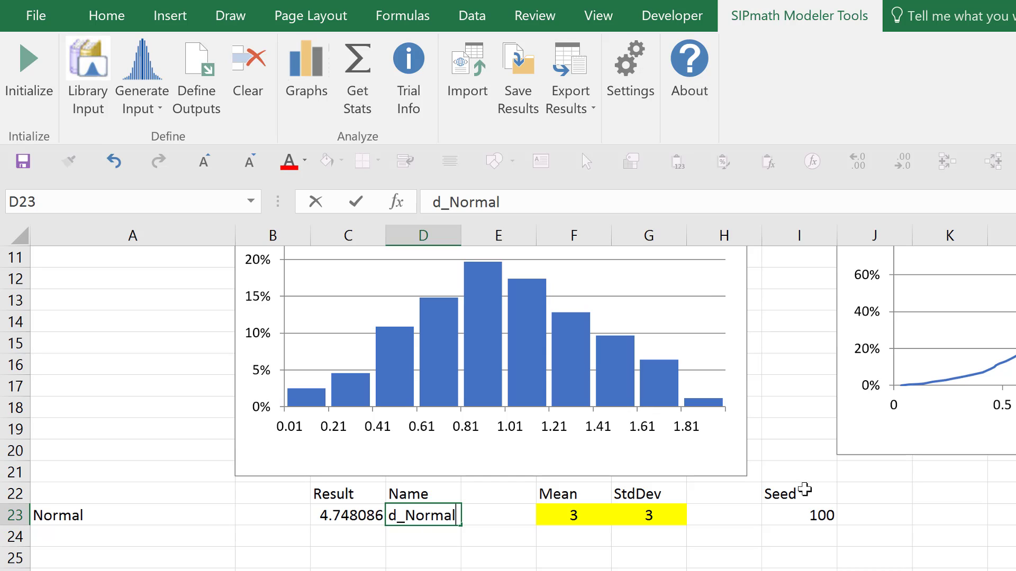
key("Return")
Step: Define C23 as a SIPmath output named from D23, with its sparkline starting in C23
key("Left")
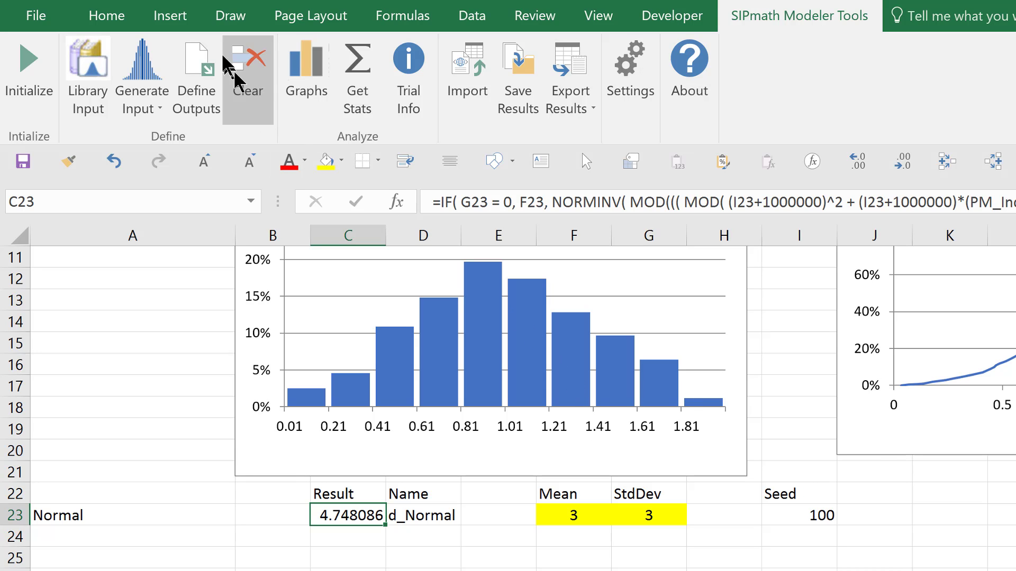
left_click(198, 74)
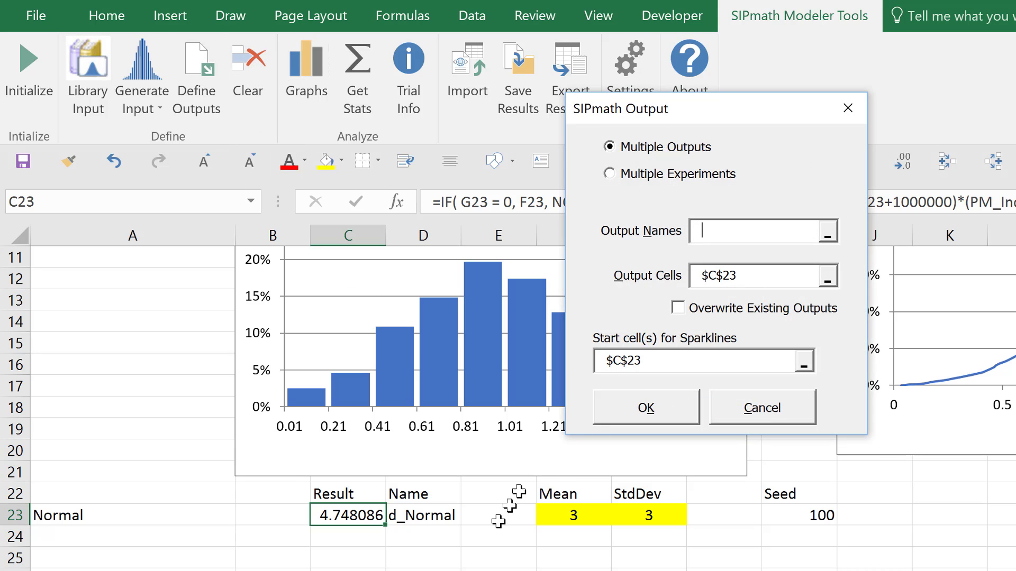
left_click(440, 510)
left_click(615, 408)
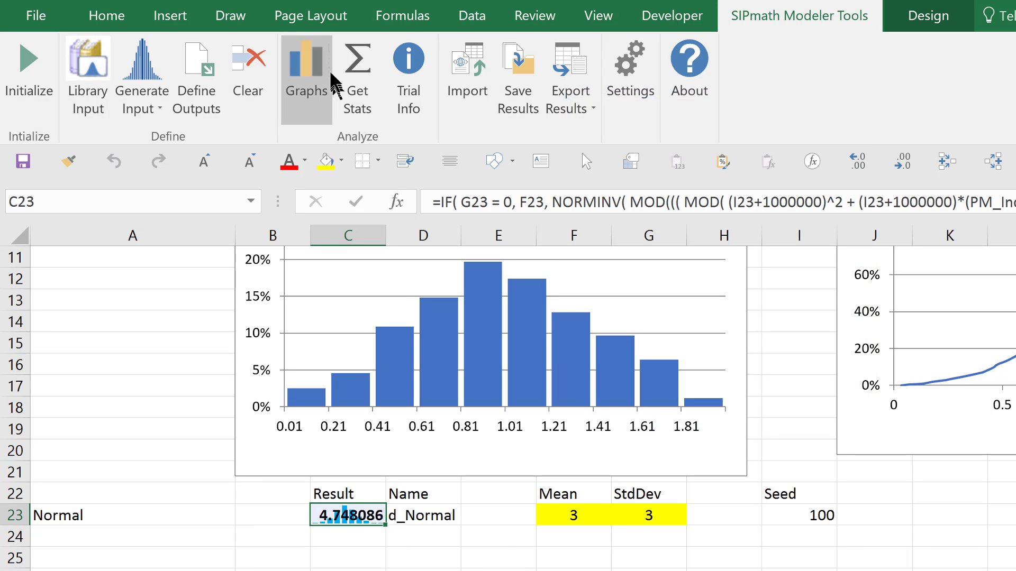
Step: Chart the C23 output in 10 bins as Excel charts, with the histogram starting at C26 and the cumulative chart at L25
left_click(307, 61)
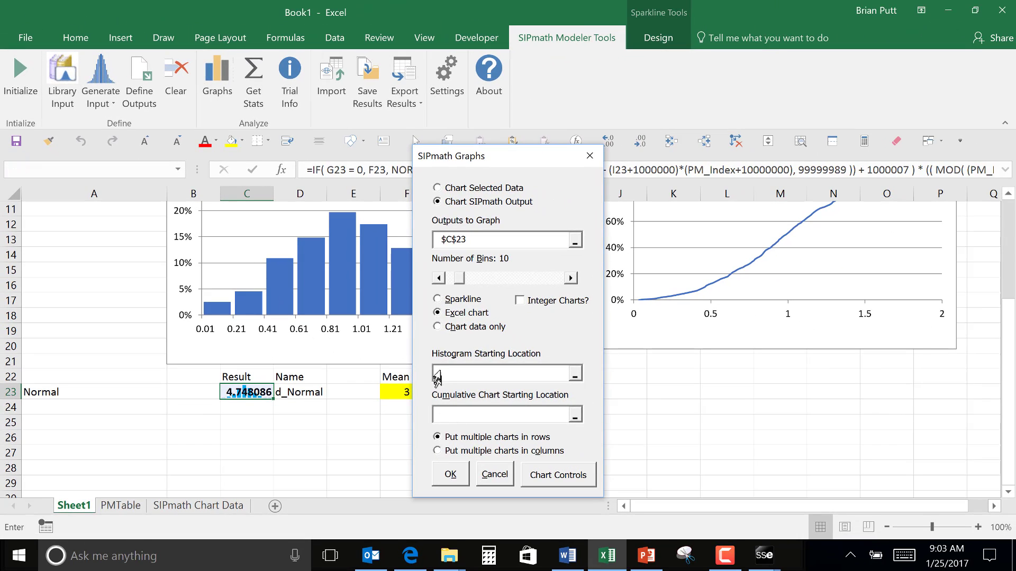
left_click(437, 375)
left_click(244, 435)
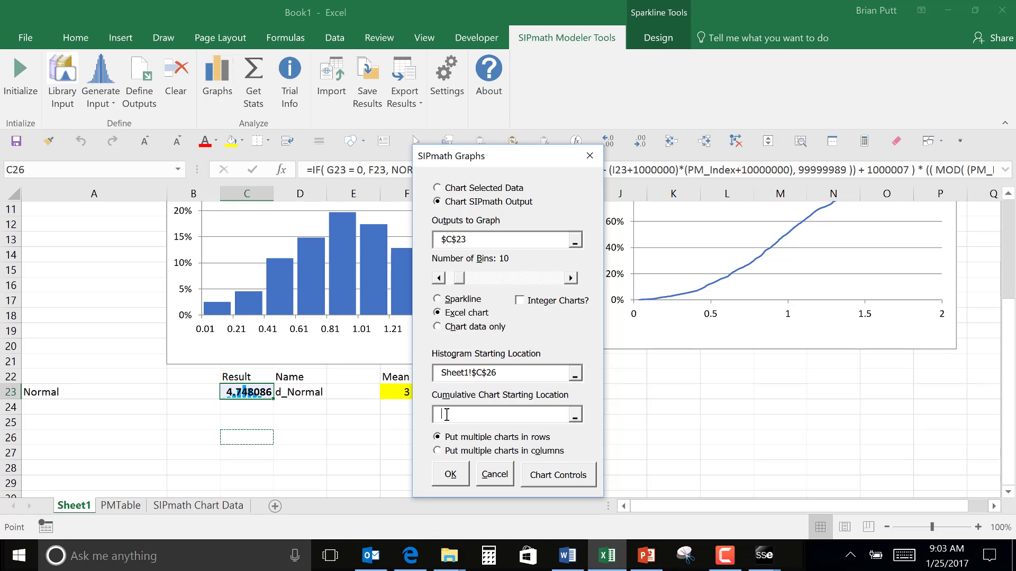
left_click(729, 423)
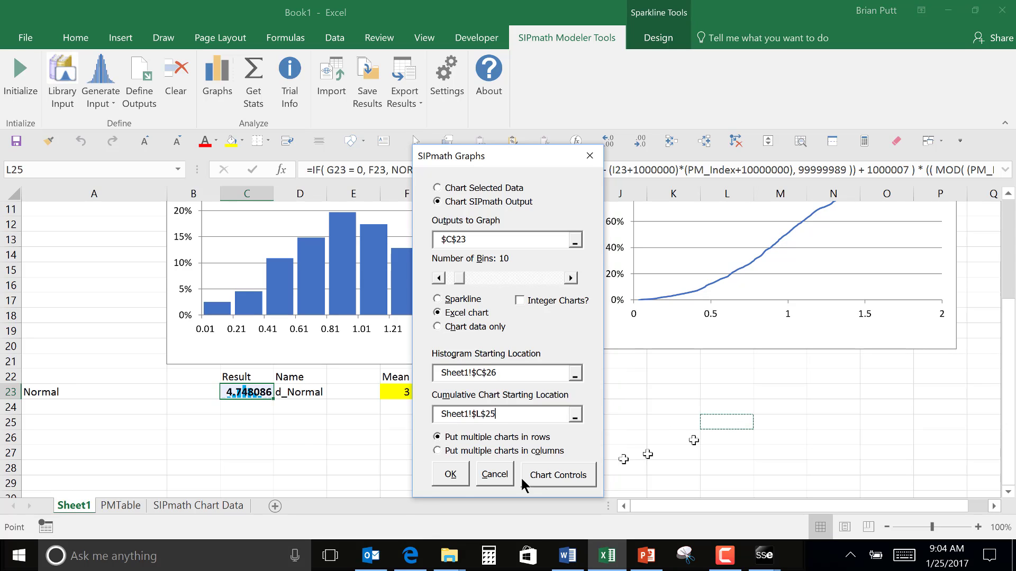
left_click(451, 476)
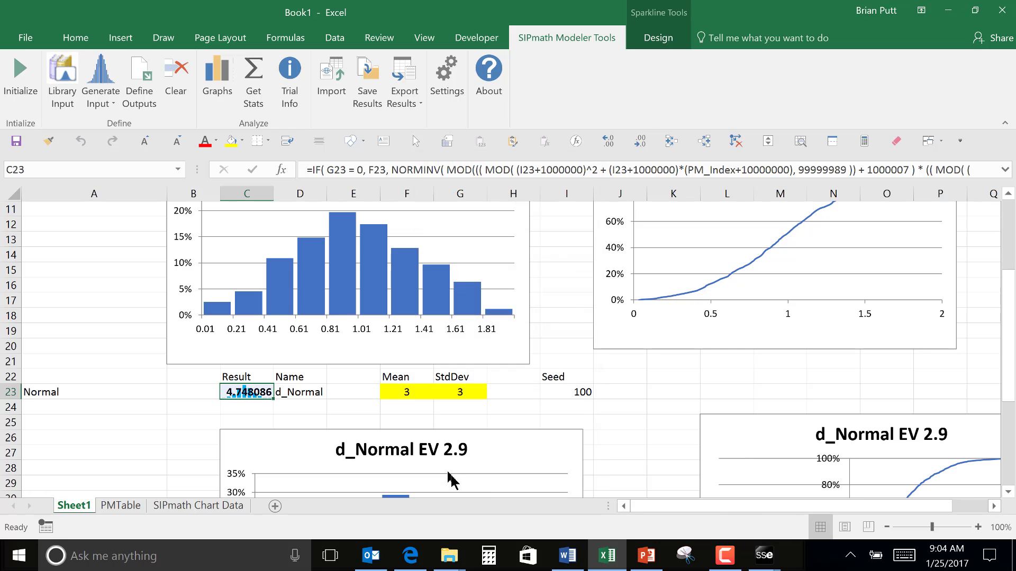
left_click_drag(1008, 390, 1008, 392)
left_click_drag(707, 507, 739, 503)
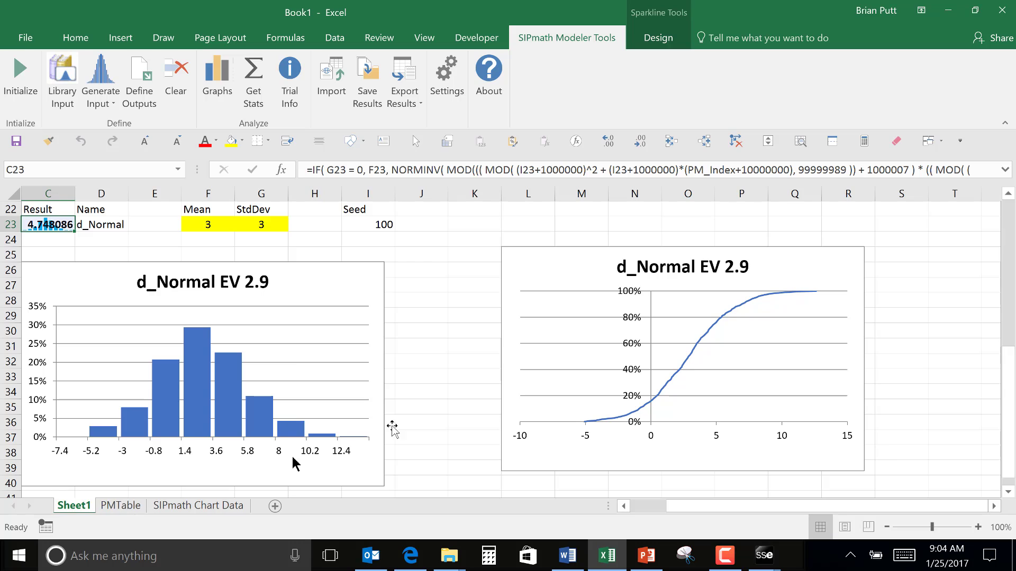
Step: Set the number of decimals for d_Normal to 2 in D9 of the SIPmath Chart Data sheet
left_click(190, 507)
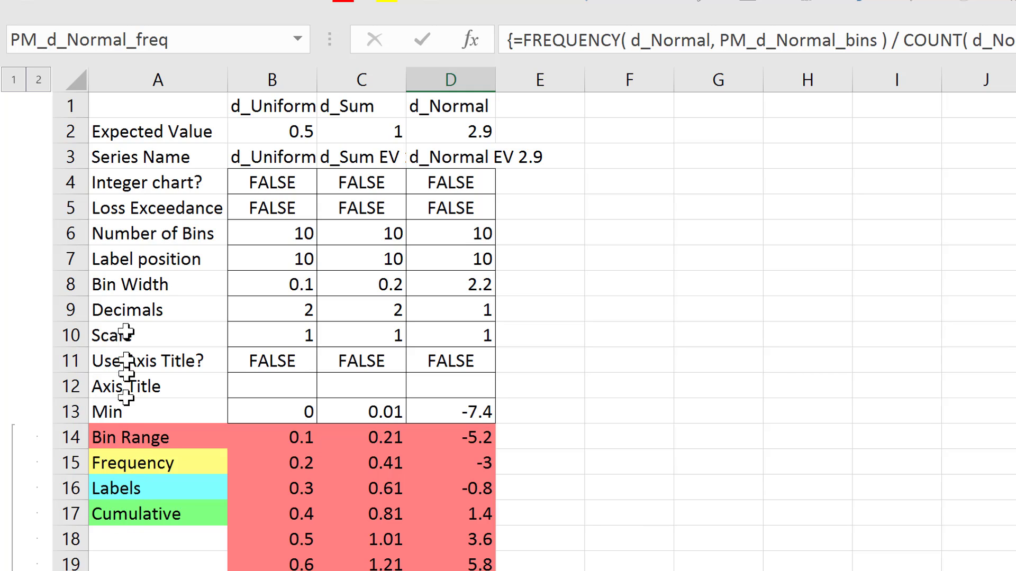
left_click(464, 311)
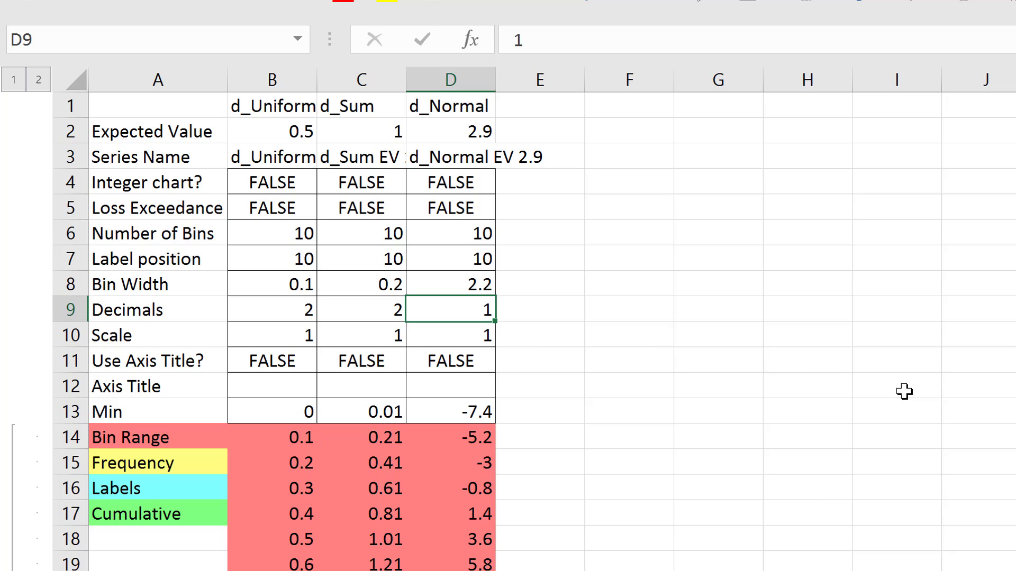
type("2")
key("ctrl+Return")
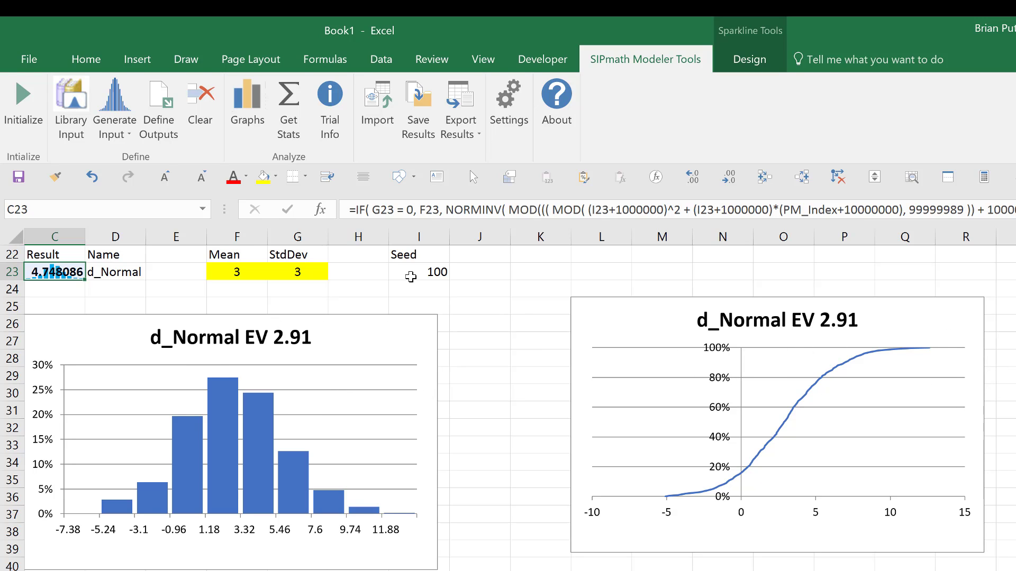
Step: Change the normal distribution's seed in I23 on Sheet1 to 101
left_click(410, 276)
type("101")
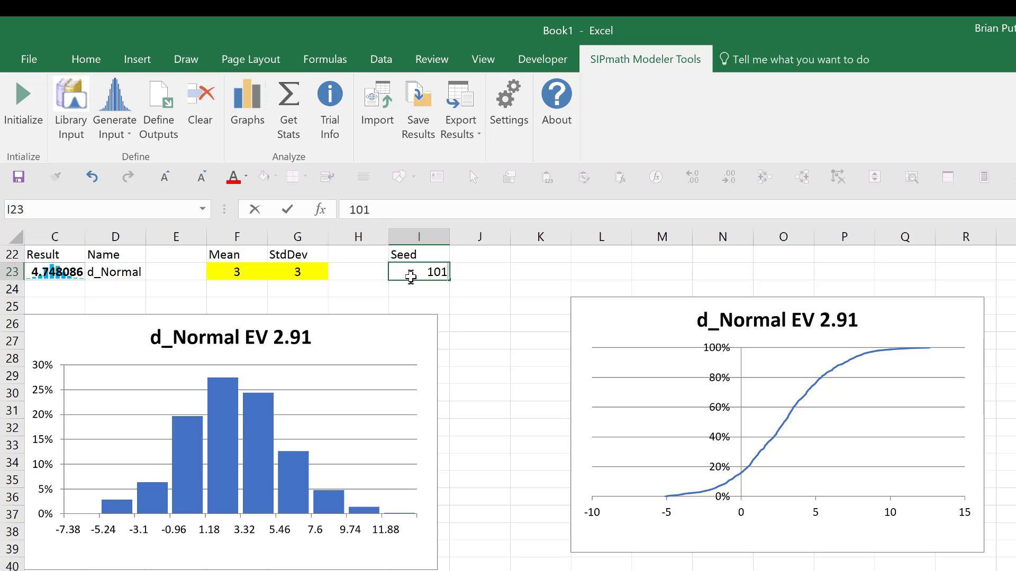
key("ctrl+Return")
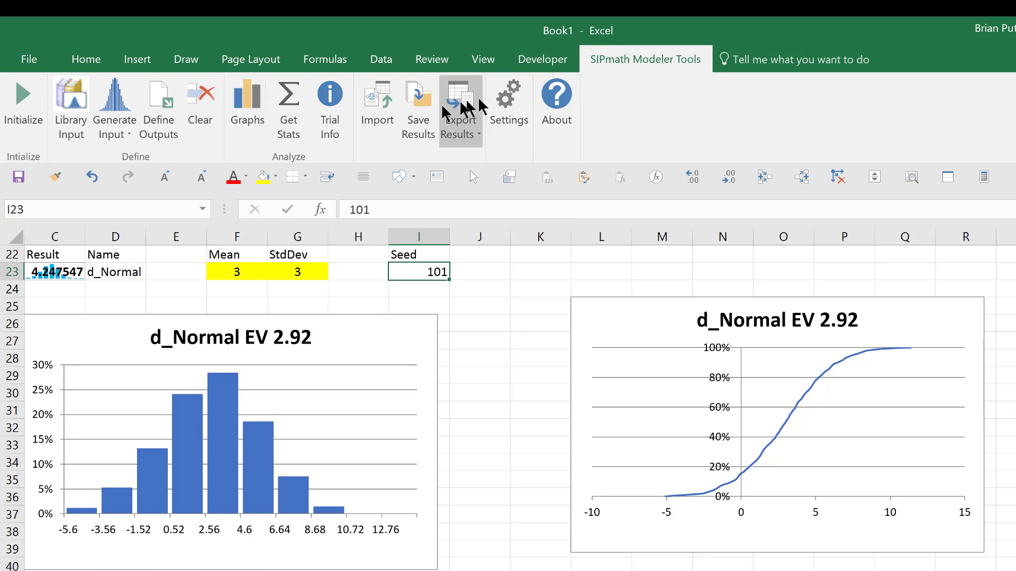
Step: Reset the SIPmath number of trials to 10000
left_click(24, 108)
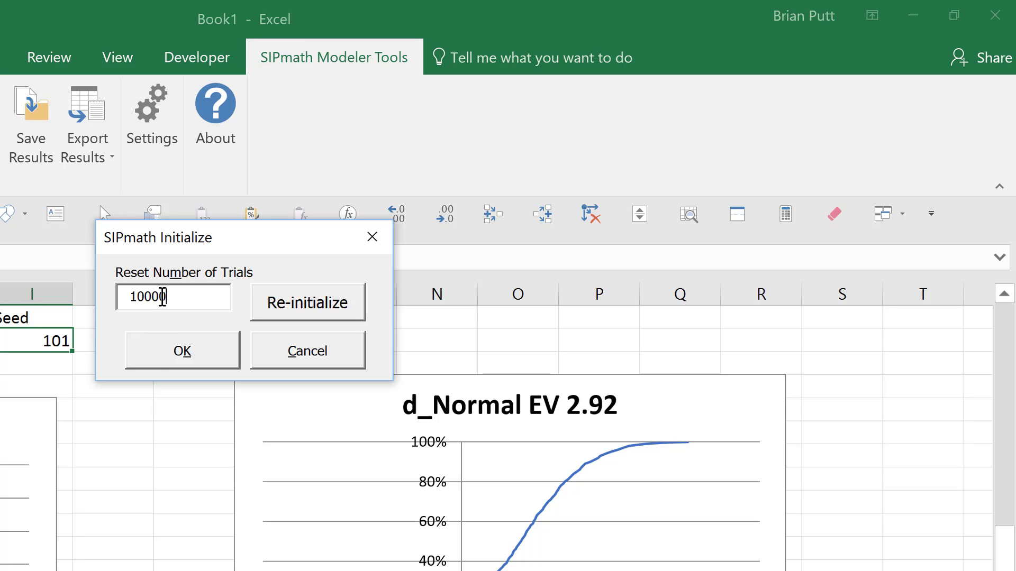
left_click(183, 359)
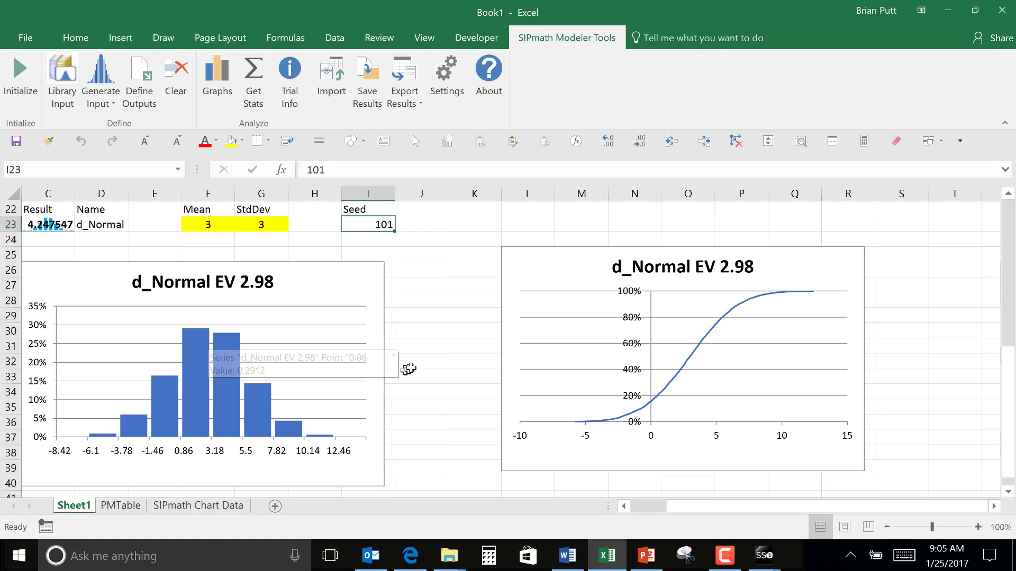
Step: Enter the label Discrete in C43 and the headings Result, Name and Seed in E42:G42
scroll(407, 370, "down", 3)
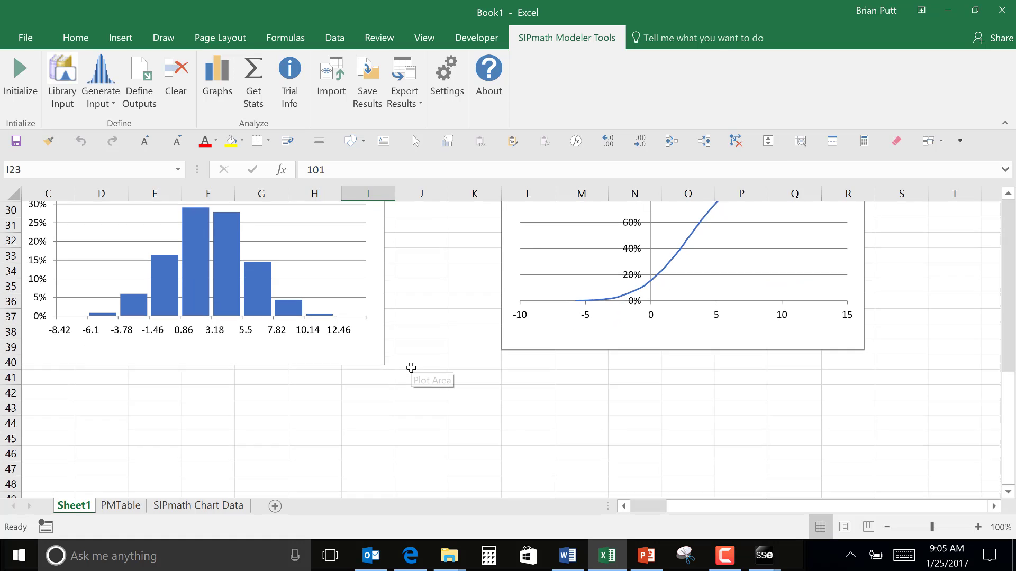
left_click(57, 409)
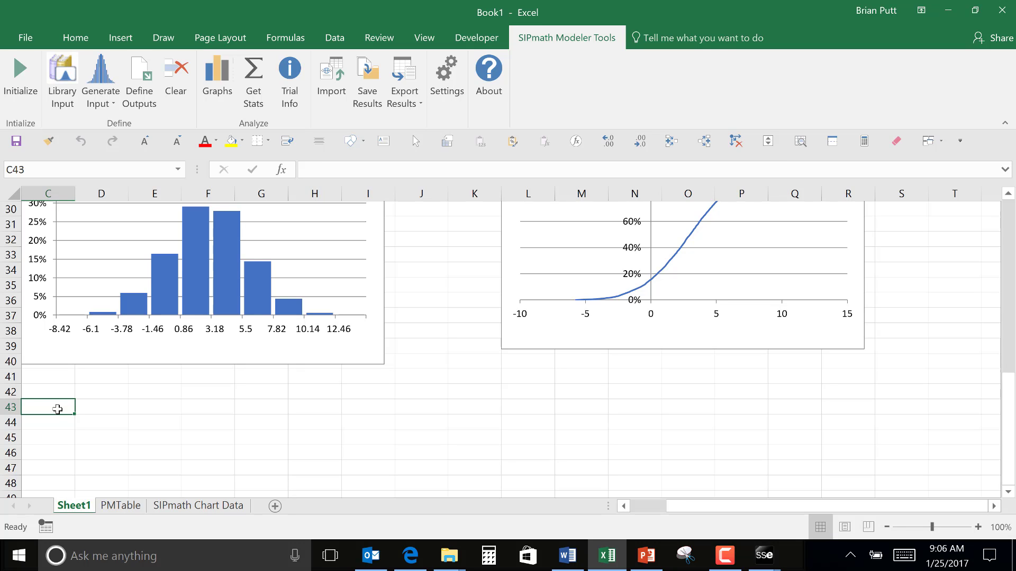
type("Discrete")
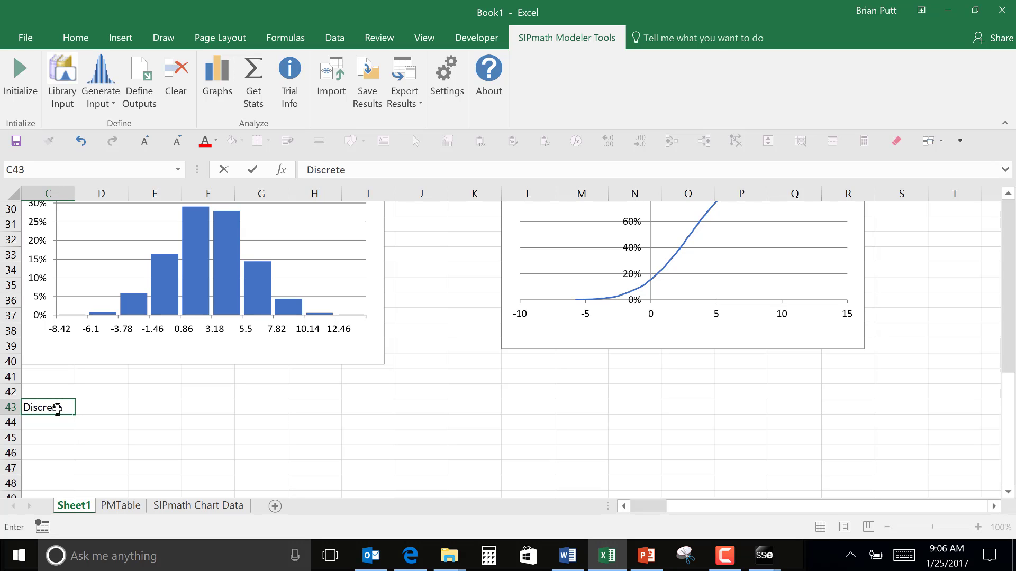
key("Return")
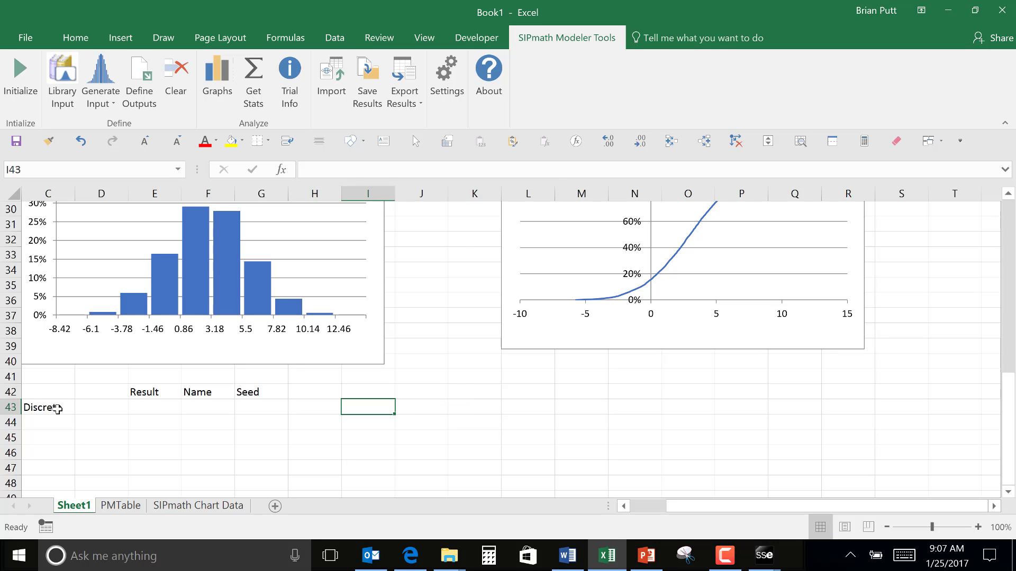
Step: Enter the discrete outcomes 0, 0.5 and 1 in I43:K43 and label the row Values in L43
type("9")
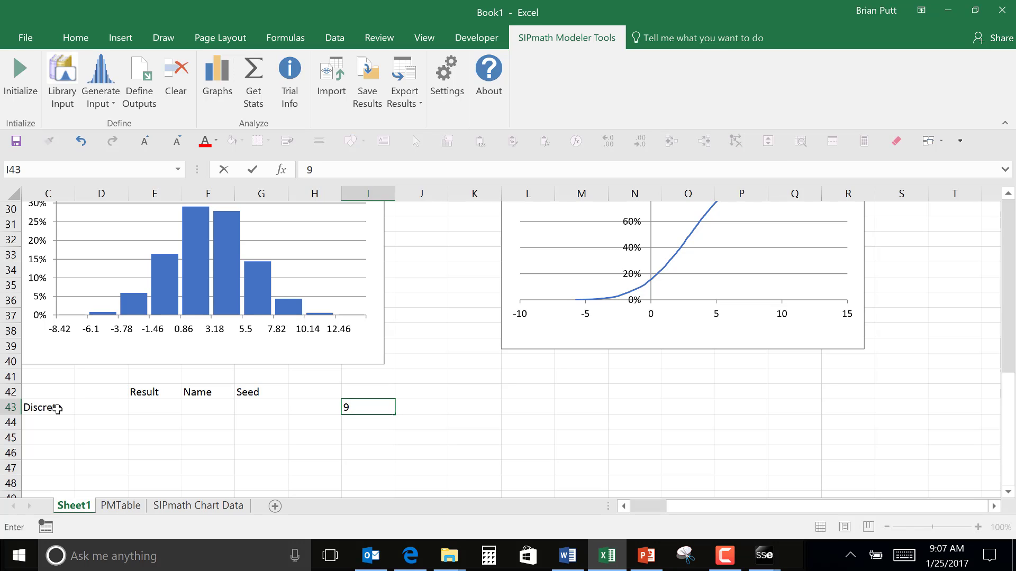
key("BackSpace")
key("Tab")
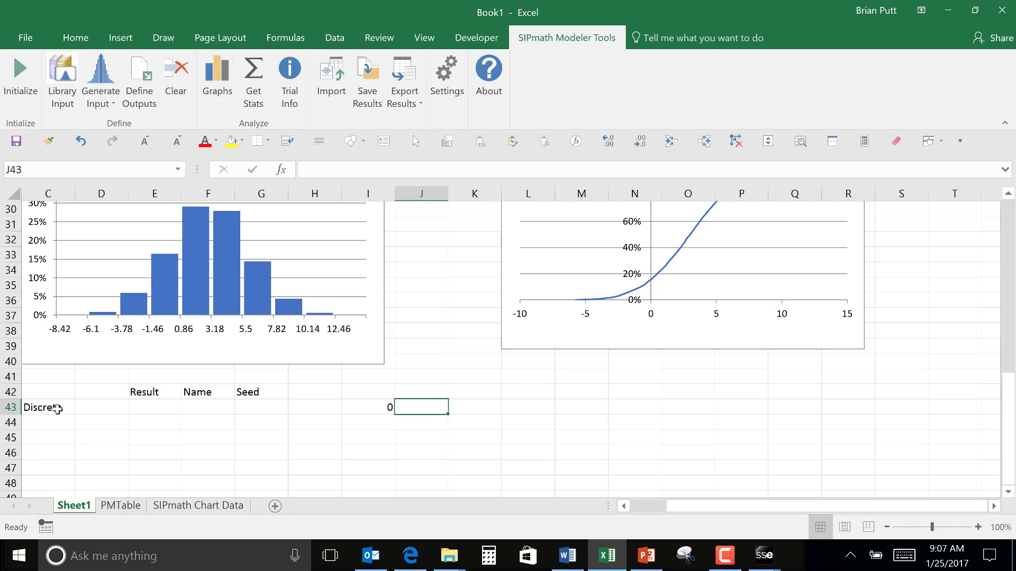
type("0.5")
key("Tab")
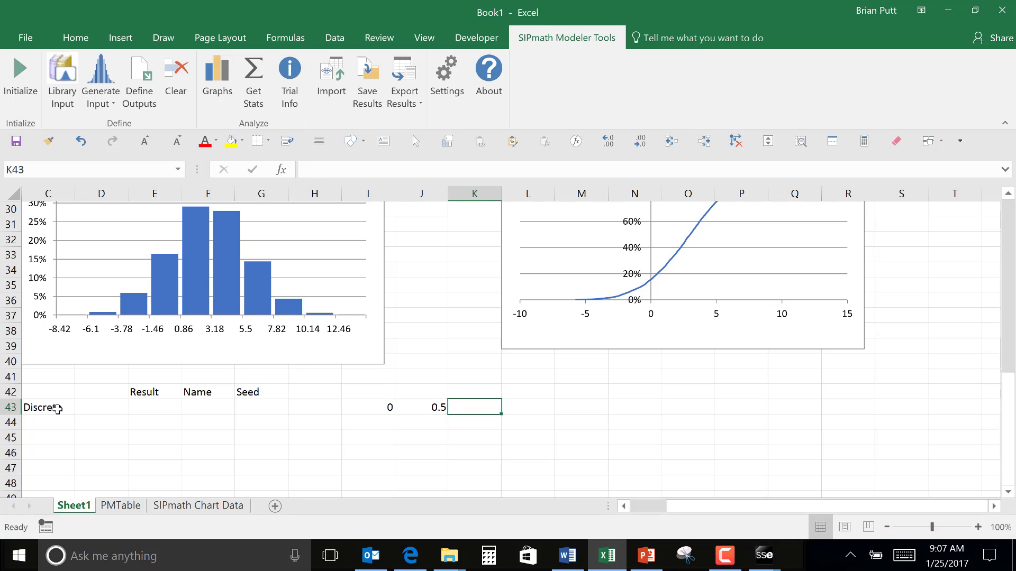
type("1")
key("Tab")
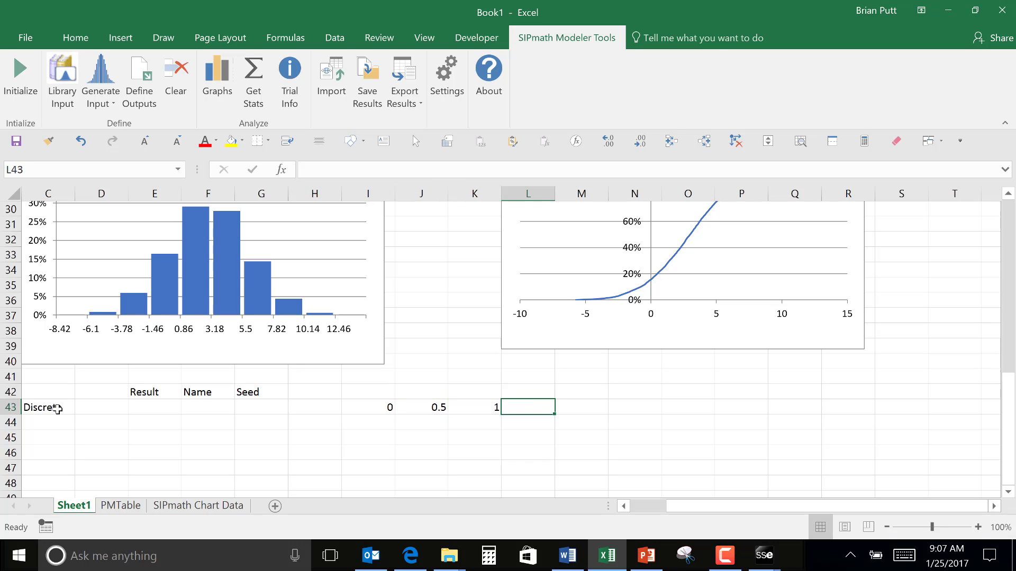
type("Values")
key("ctrl+Return")
Step: Enter the row label Probabilities in L44, beneath the Values label
key("Down")
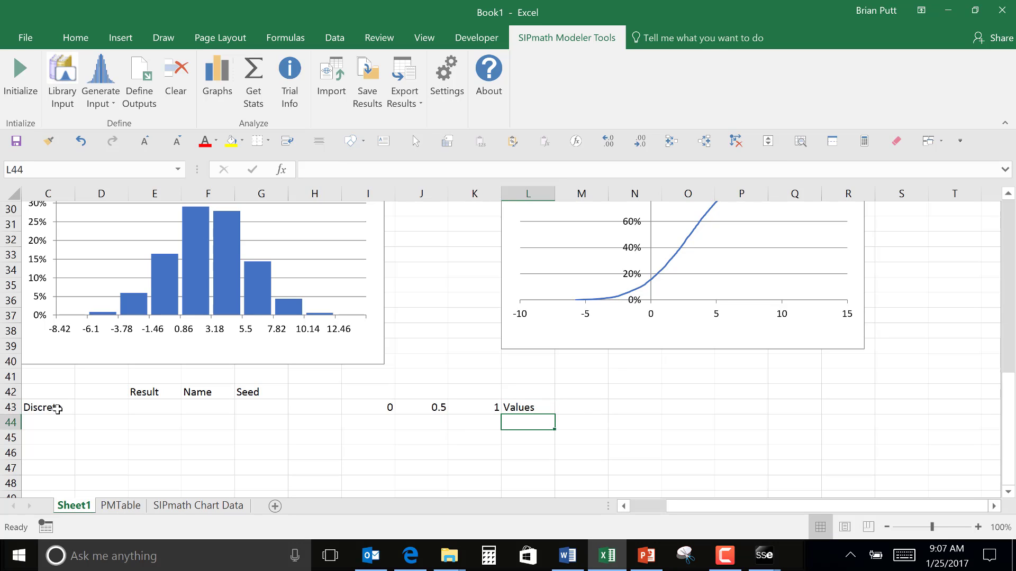
type("Probabi")
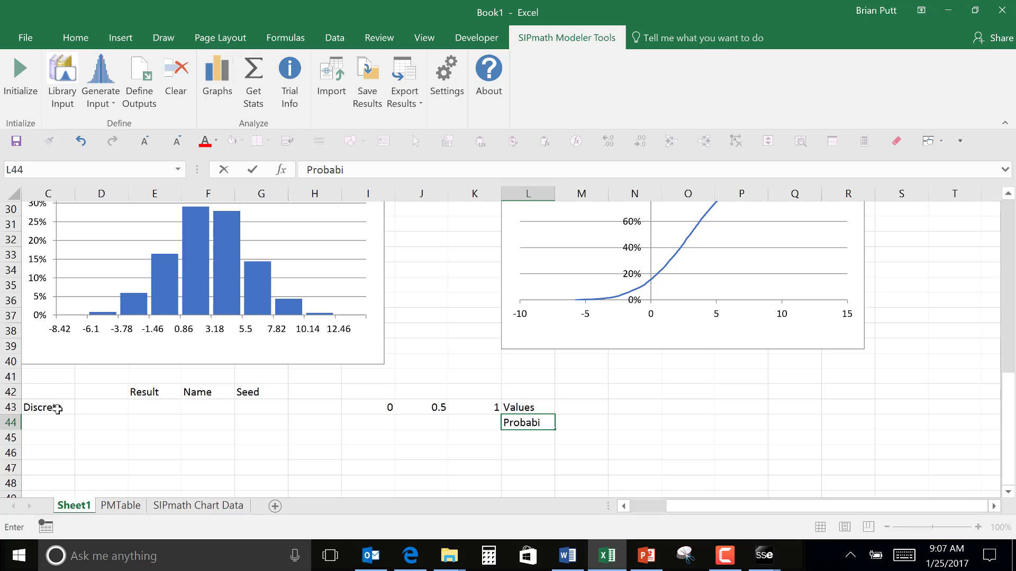
type("lities")
key("ctrl+Return")
Step: Enter the probabilities 40%, 35% and 25% in I44:K44
key("Left")
key("Left")
key("Left")
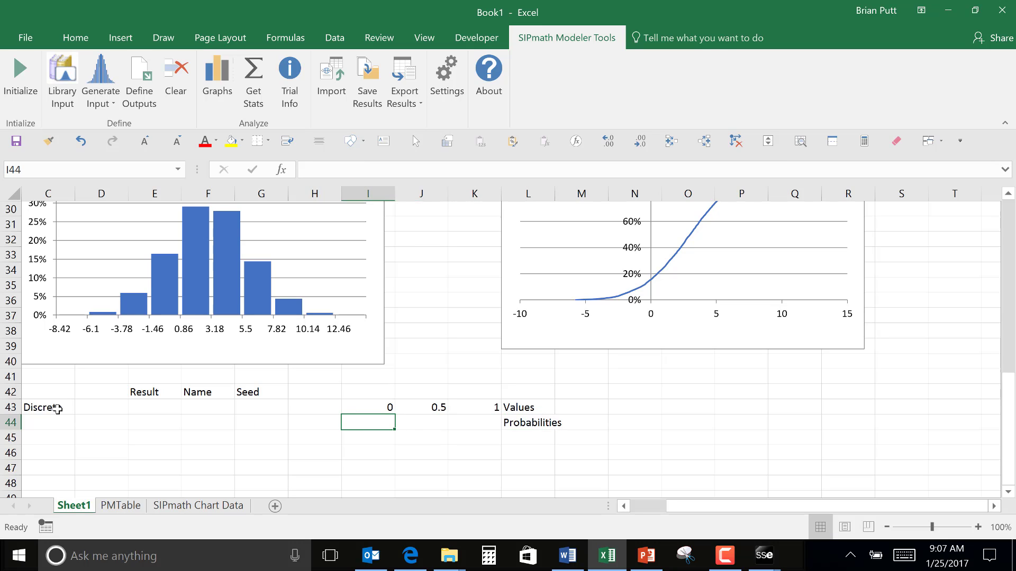
type("4")
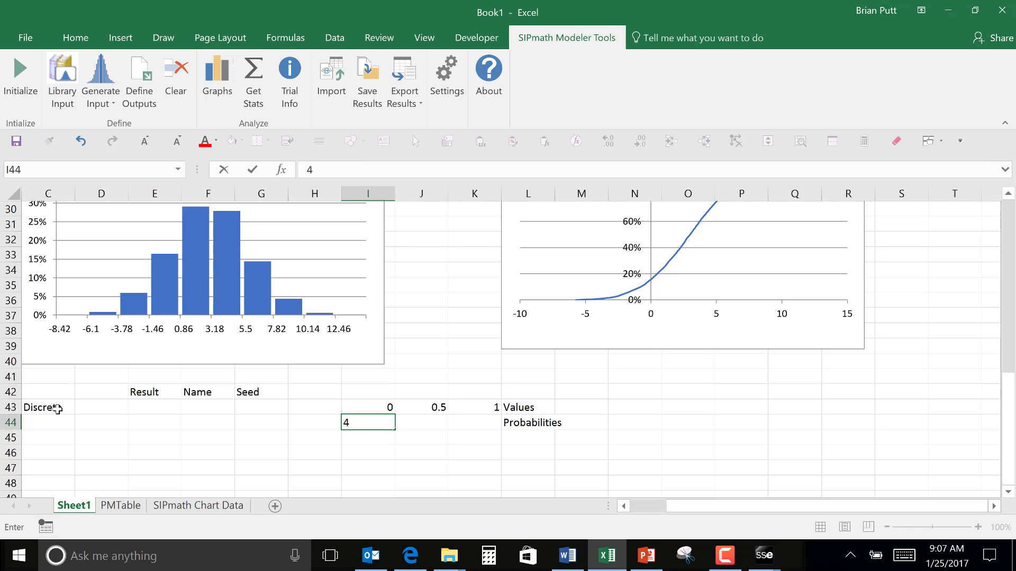
type("0%")
key("Tab")
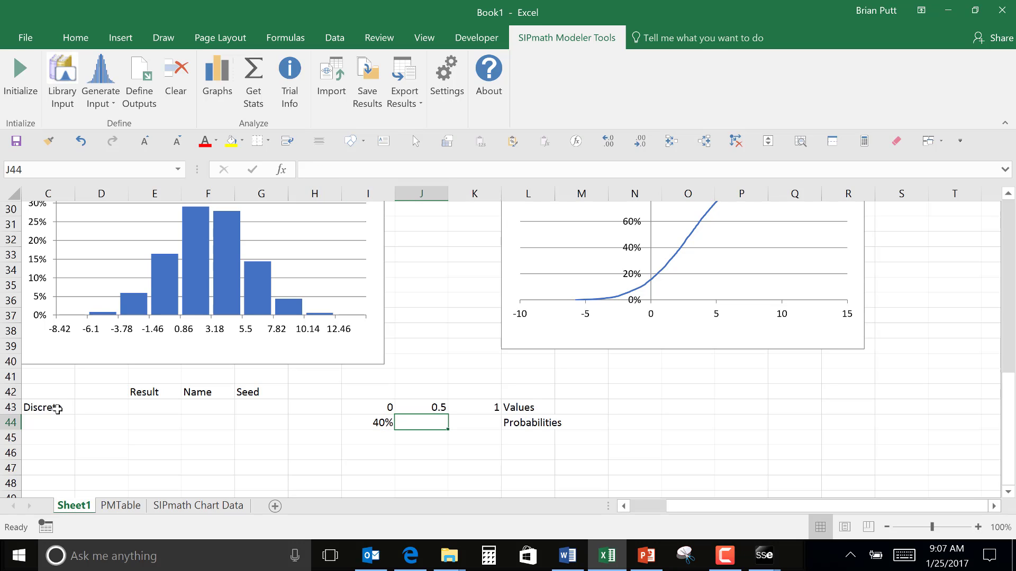
type("35%")
key("Tab")
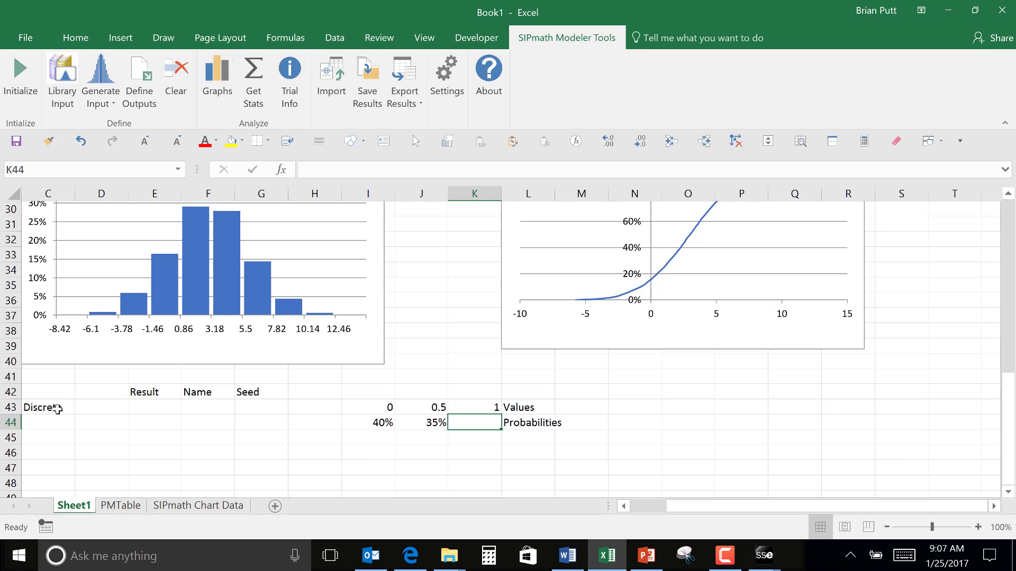
type("25%")
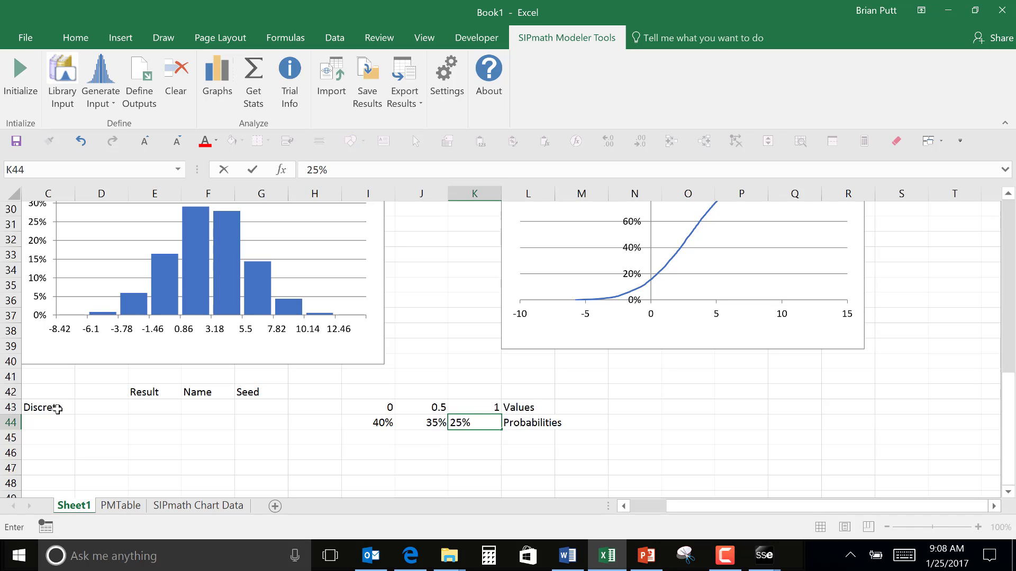
key("Return")
Step: Enter the row label Cumulatives in L45, beneath the Probabilities label
key("Right")
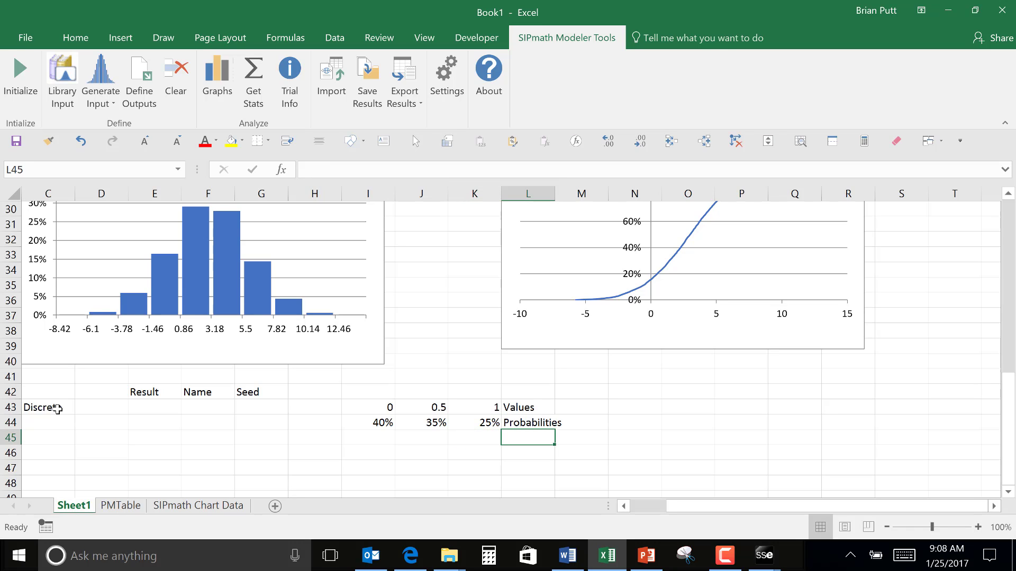
type("Cumulati")
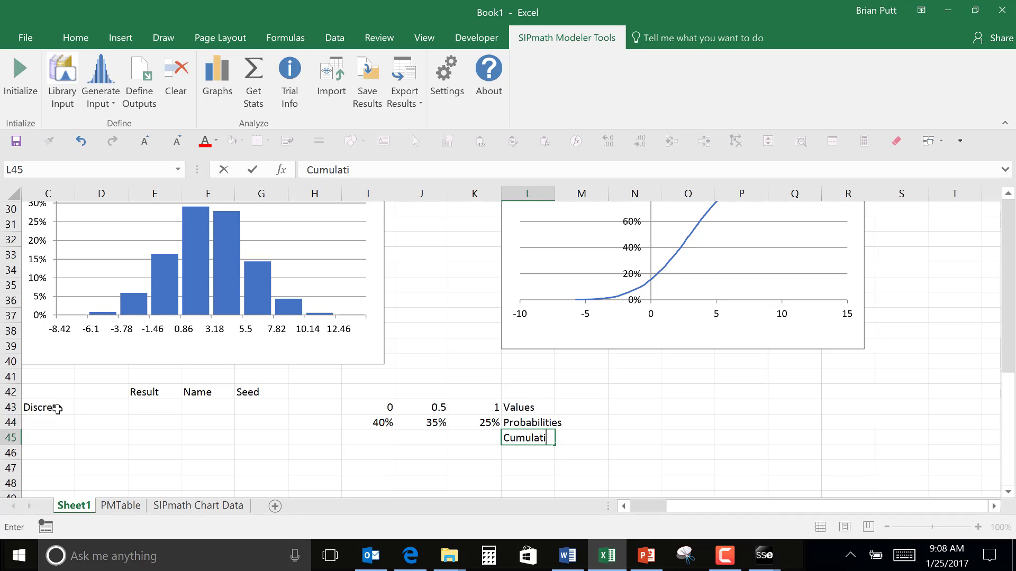
type("ves")
key("ctrl+Return")
Step: Fill the values and probabilities in I43:K44 with yellow to mark them as inputs
key("Left")
key("Left")
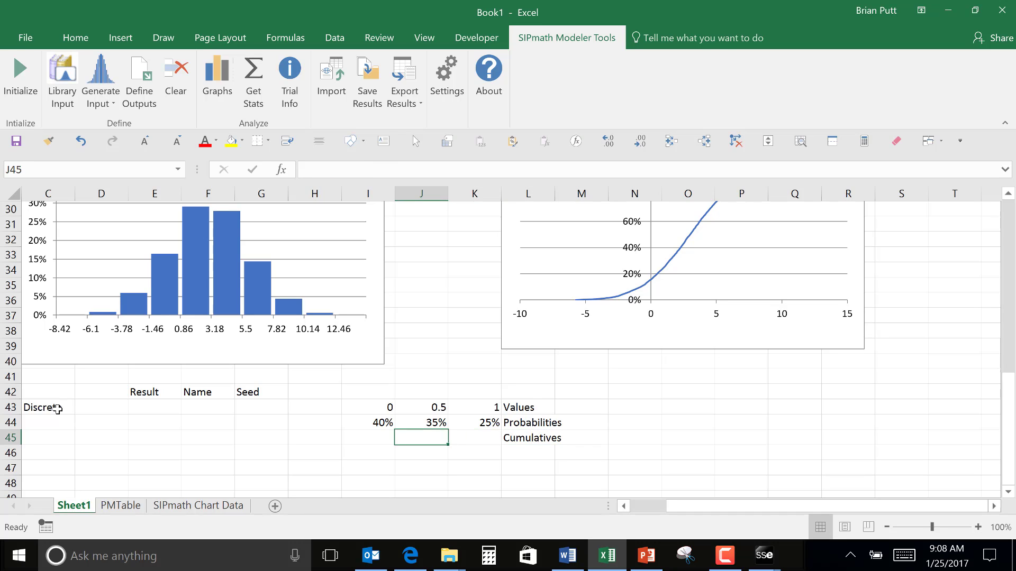
key("Left")
key("Right")
key("Right")
key("Left")
key("Left")
key("Up")
key("Up")
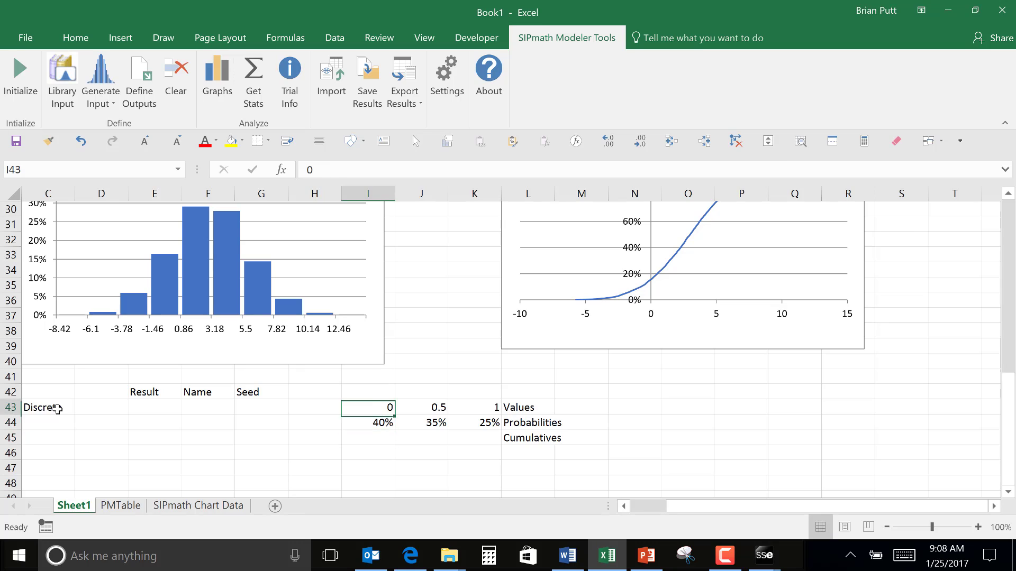
key("shift+Down")
key("shift+Right")
key("shift+Right")
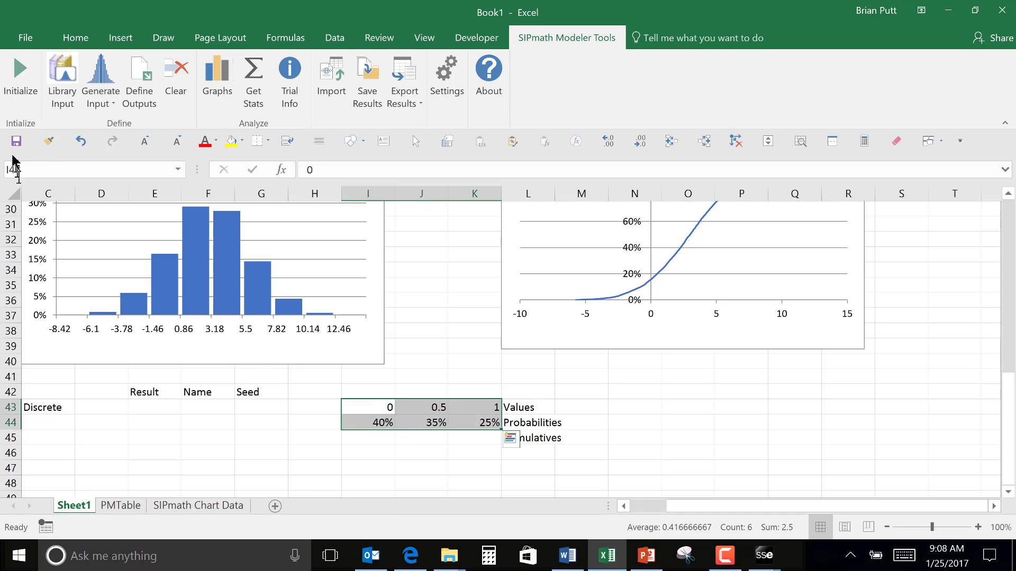
left_click(231, 141)
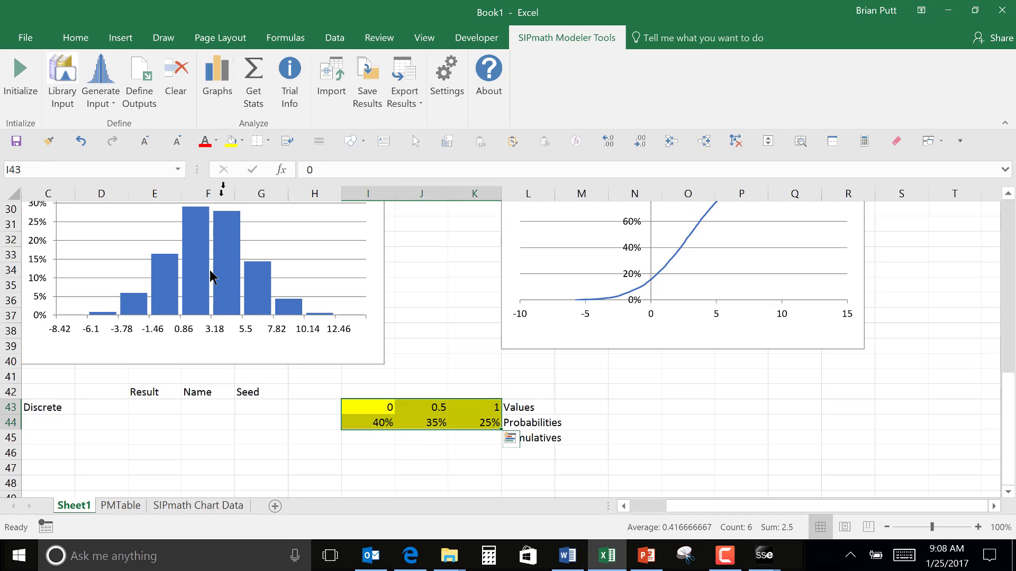
Step: Enter 150 as the discrete distribution's seed in G43
left_click(246, 405)
type("150")
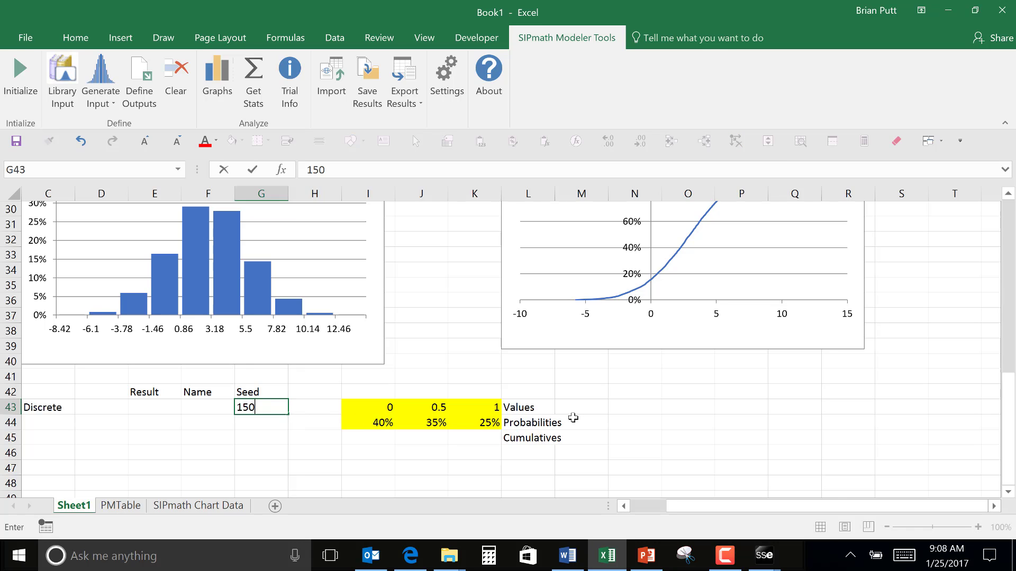
key("ctrl+Return")
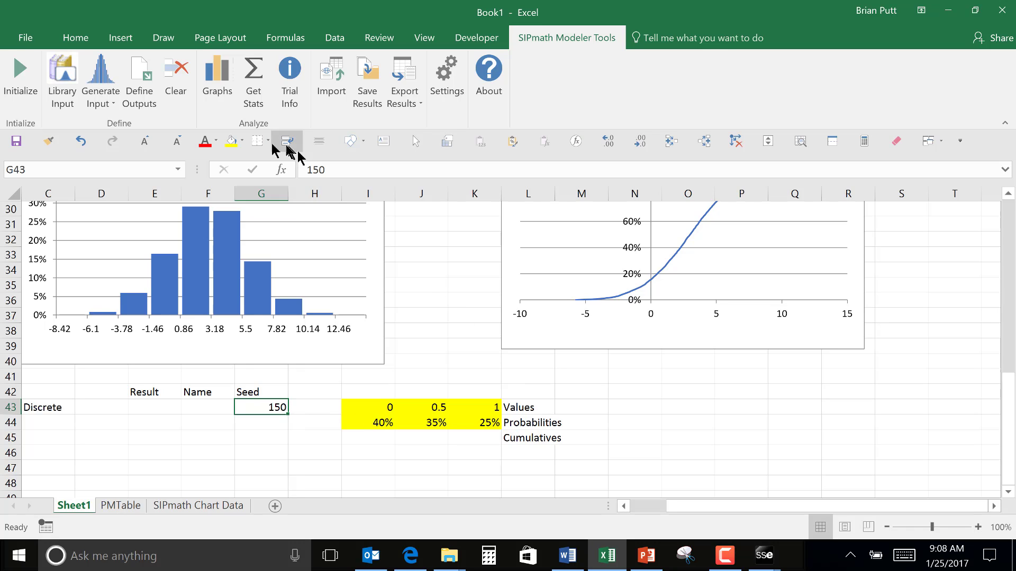
Step: Fill the seed cell G43 with yellow and open the Discrete distribution generator for result cell E43
left_click(231, 140)
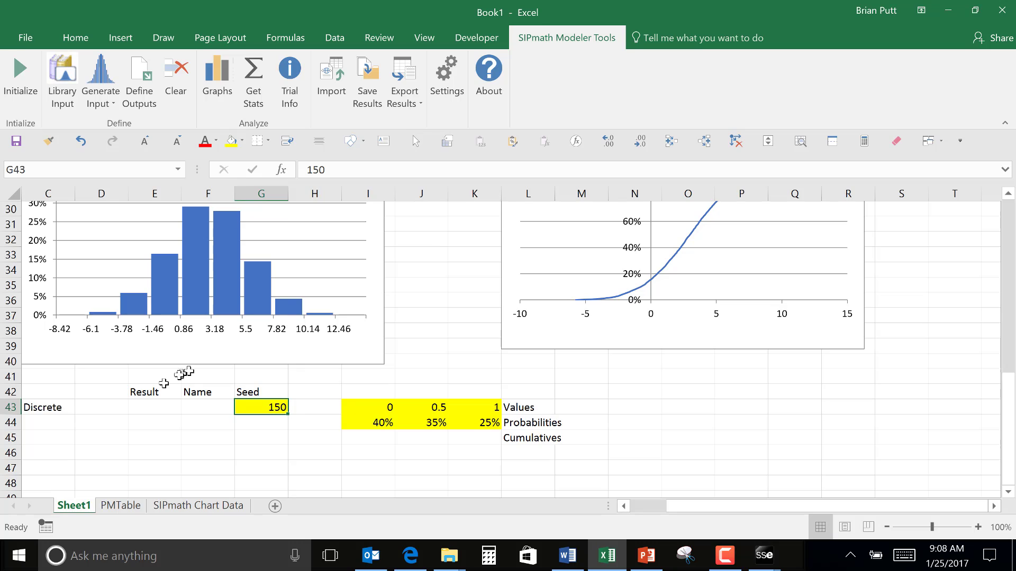
left_click(146, 406)
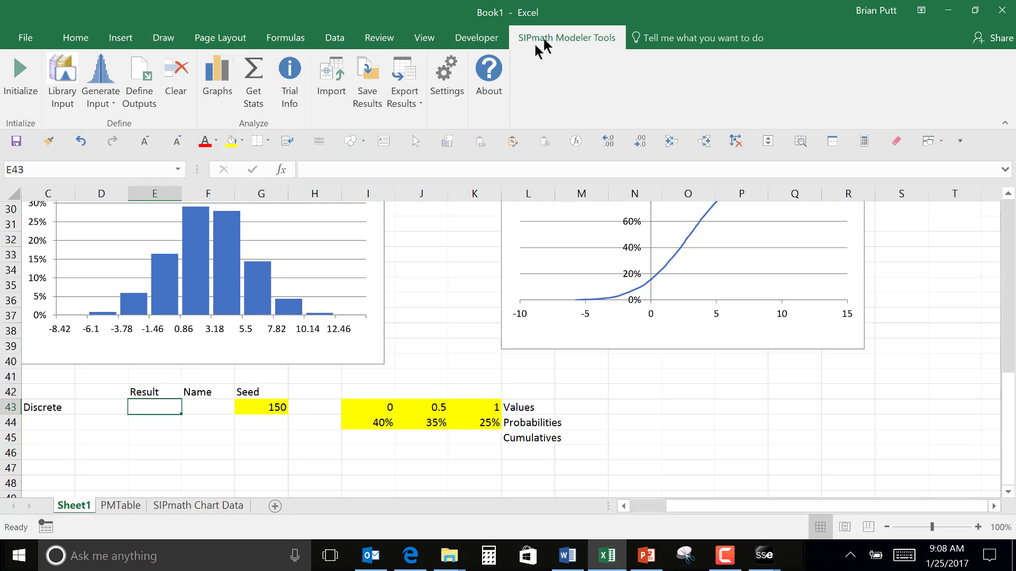
left_click(106, 96)
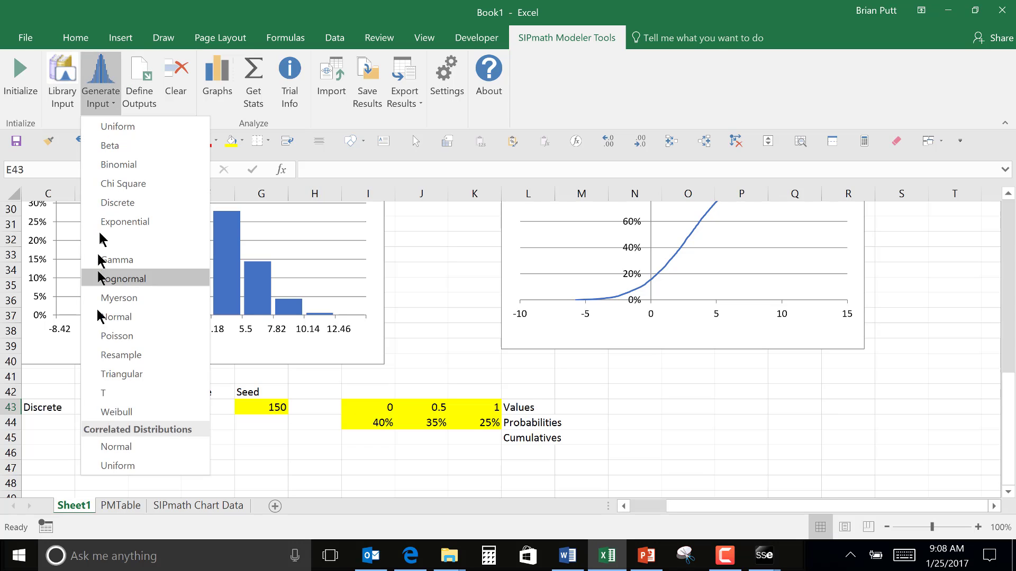
left_click(113, 202)
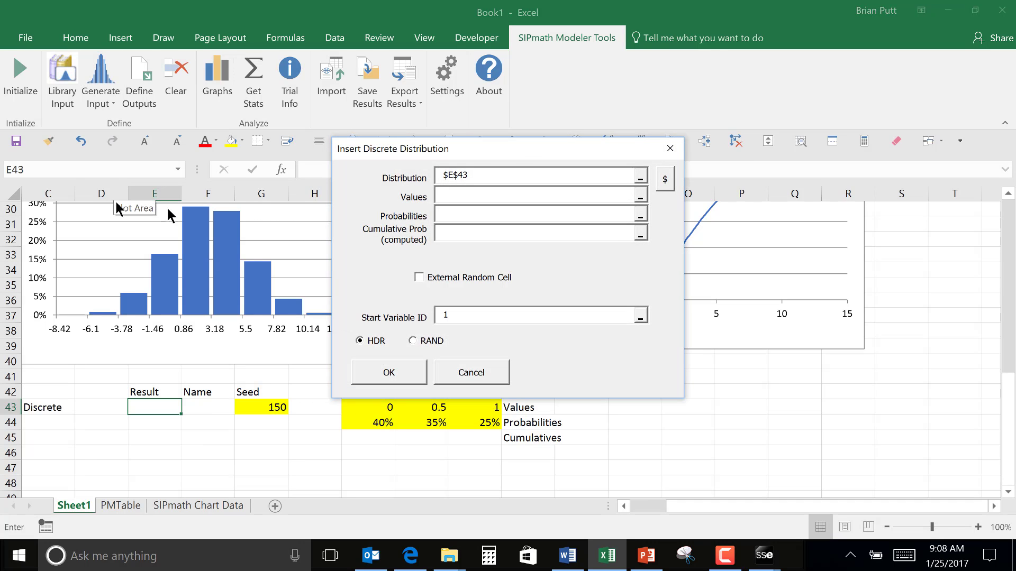
left_click_drag(531, 148, 784, 210)
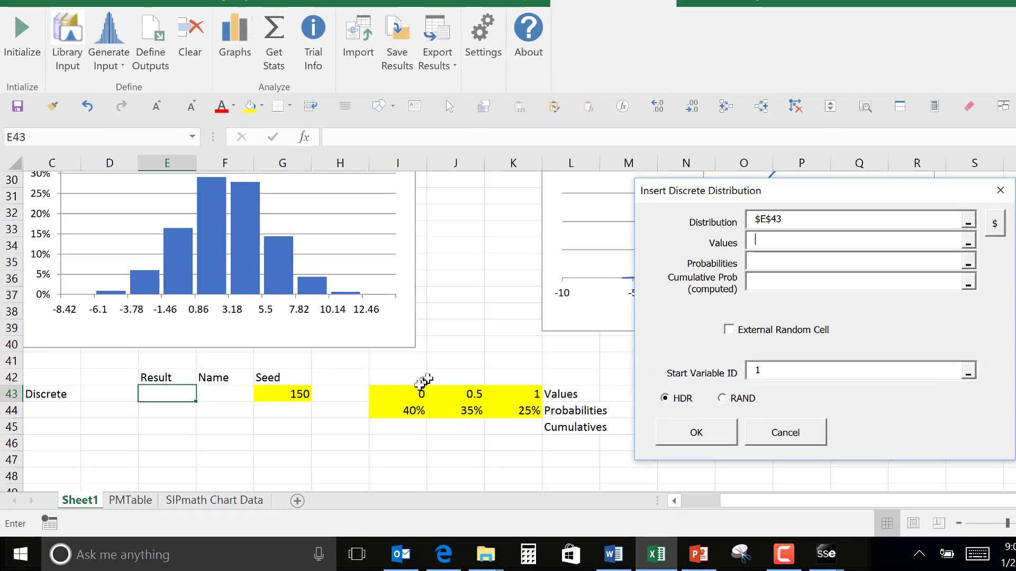
Step: Generate the discrete distribution with values I43:K43, probabilities I44:K44, cumulative probabilities I45:K45 and start variable ID G43
left_click_drag(394, 403, 482, 405)
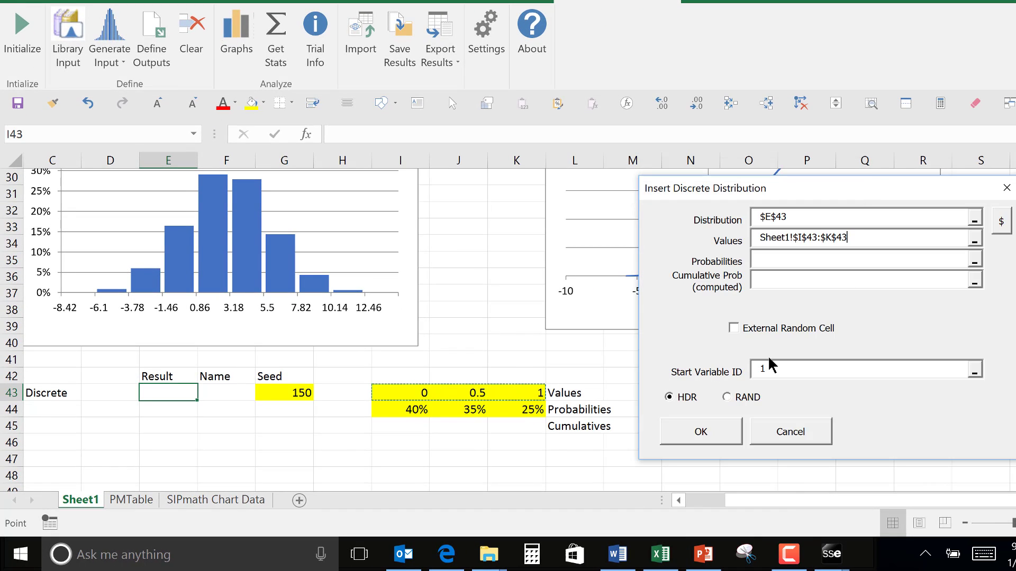
key("Tab")
left_click(413, 411)
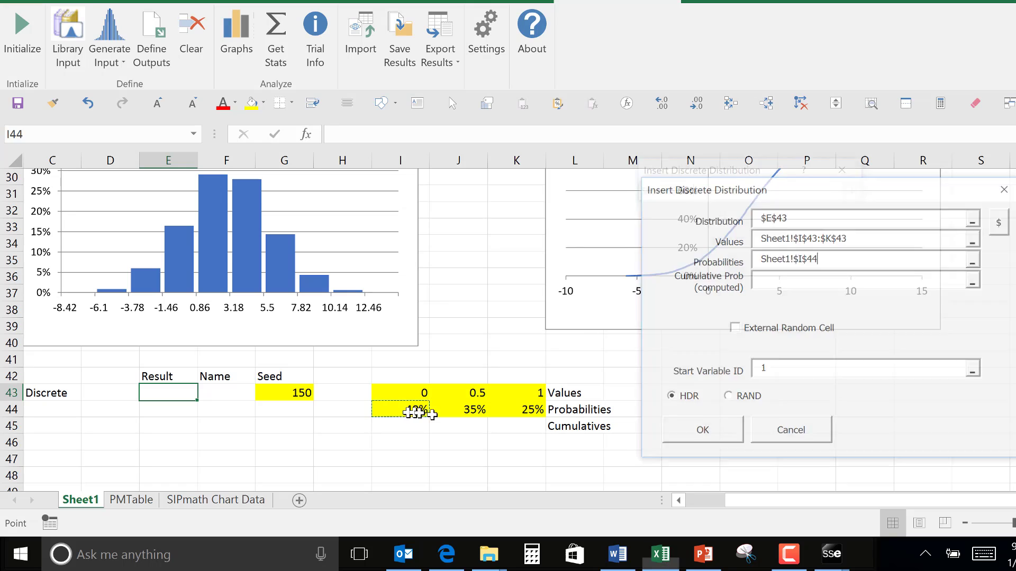
left_click_drag(416, 413, 526, 410)
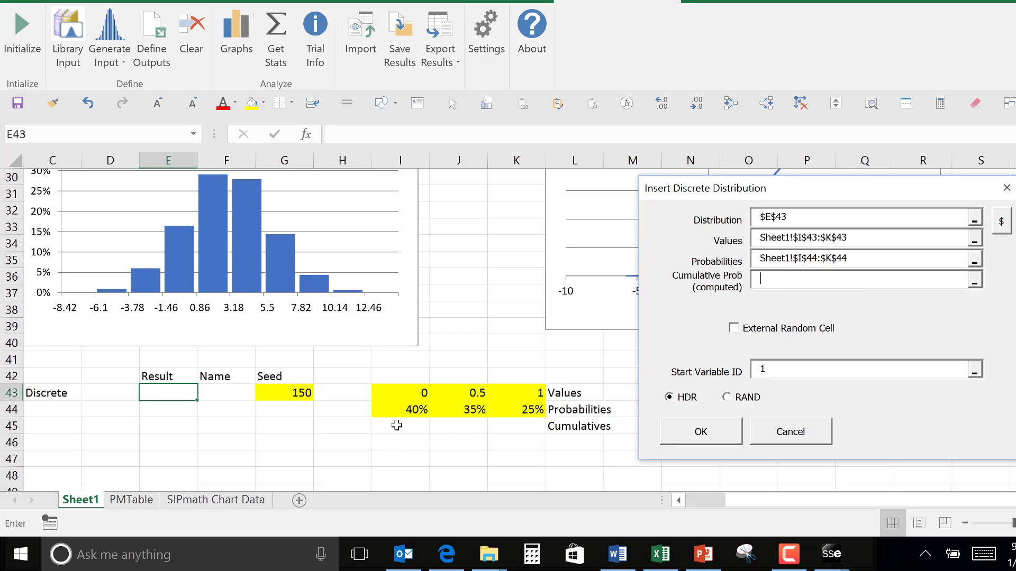
left_click_drag(394, 427, 510, 424)
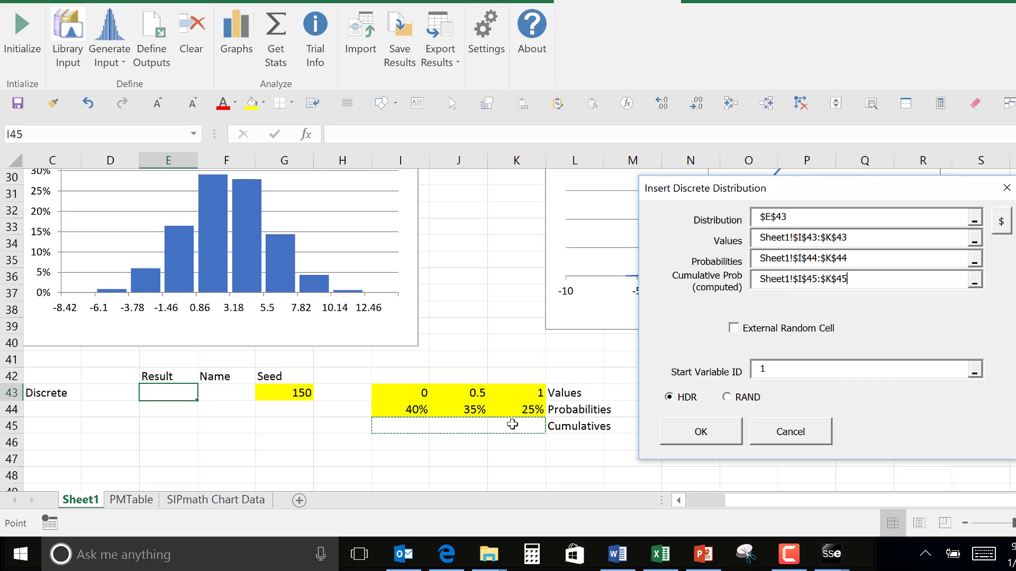
double_click(773, 372)
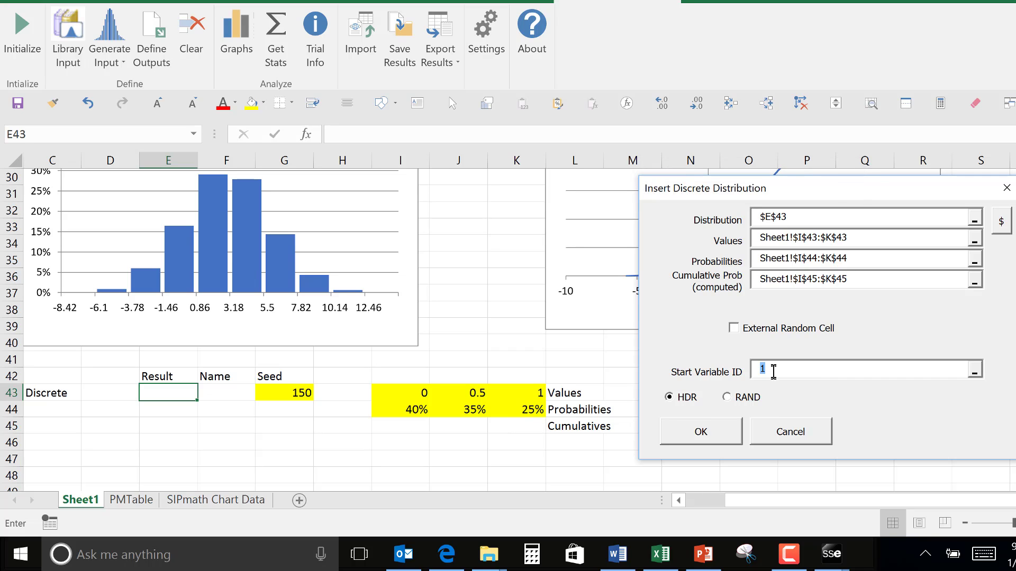
left_click(290, 396)
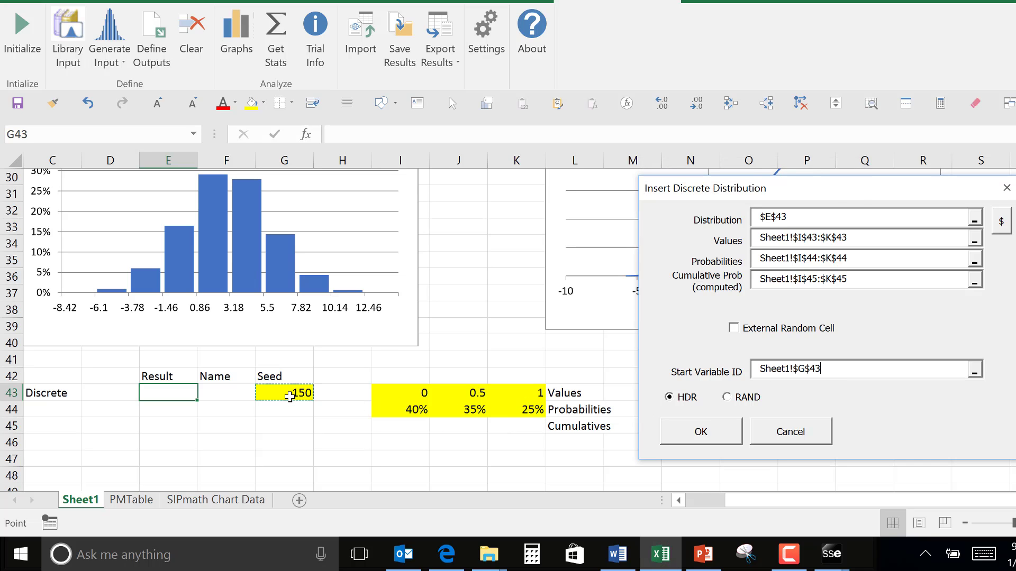
left_click(701, 433)
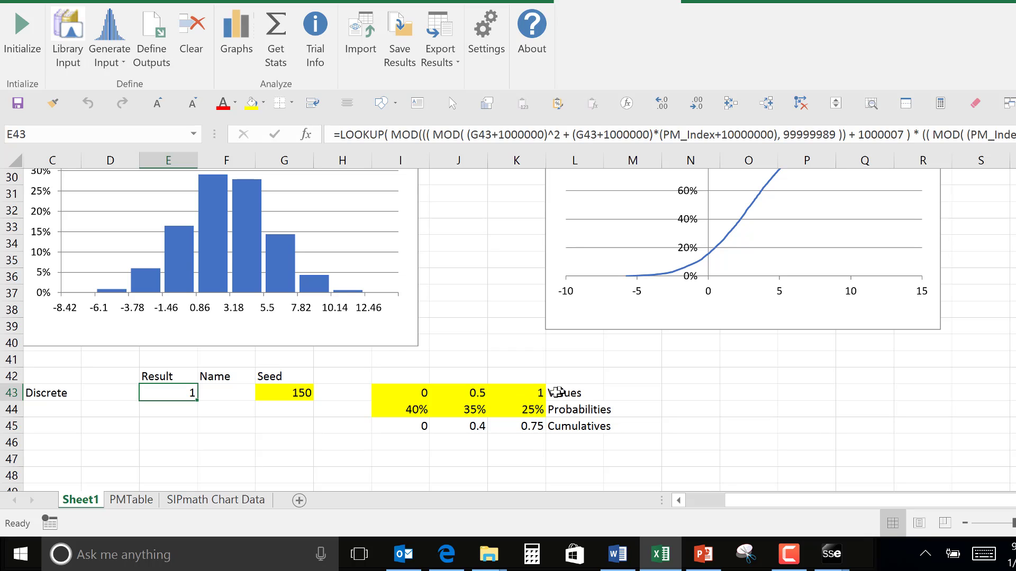
left_click(218, 390)
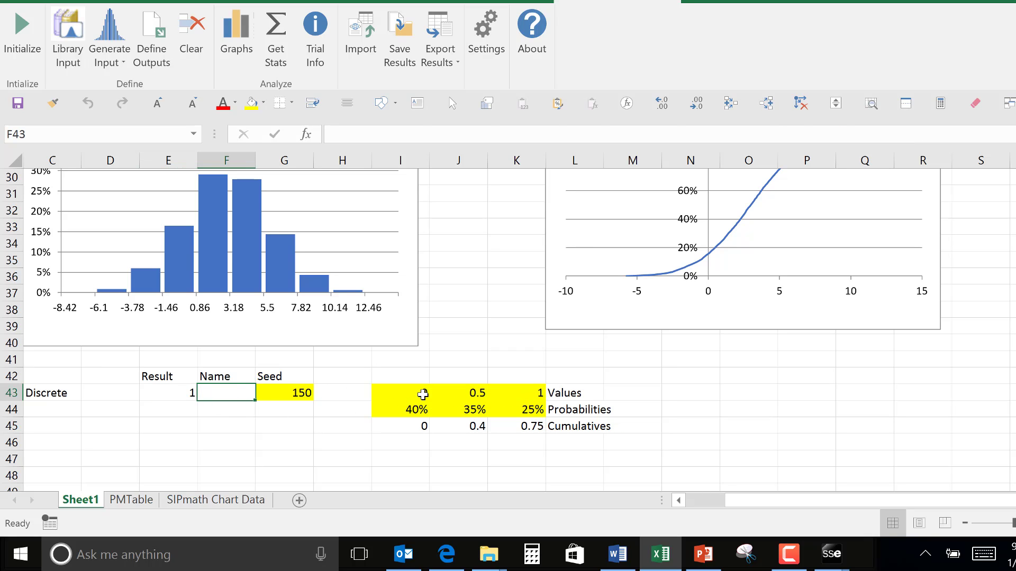
type("d_")
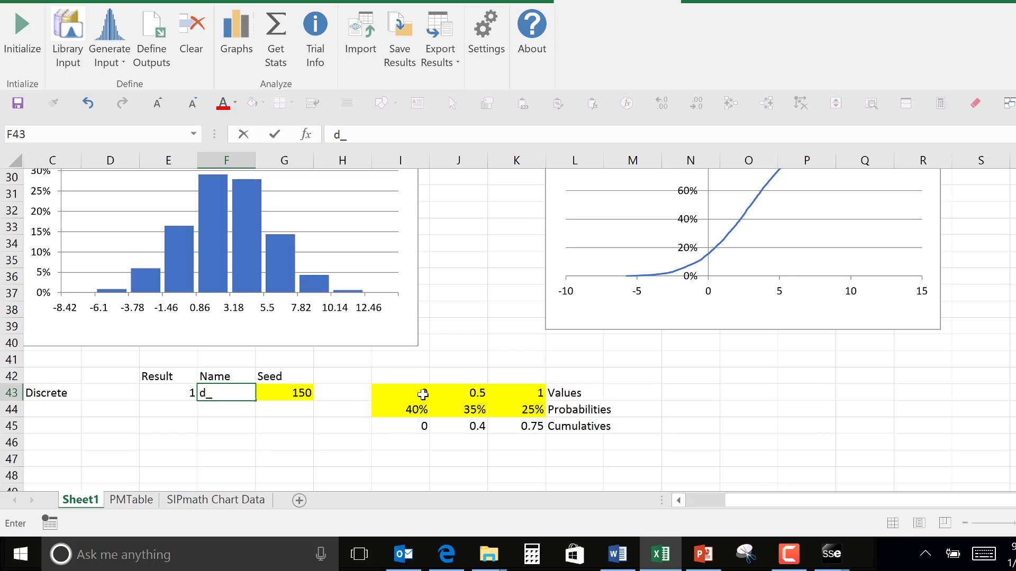
type("Discrete")
key("ctrl+Return")
key("Left")
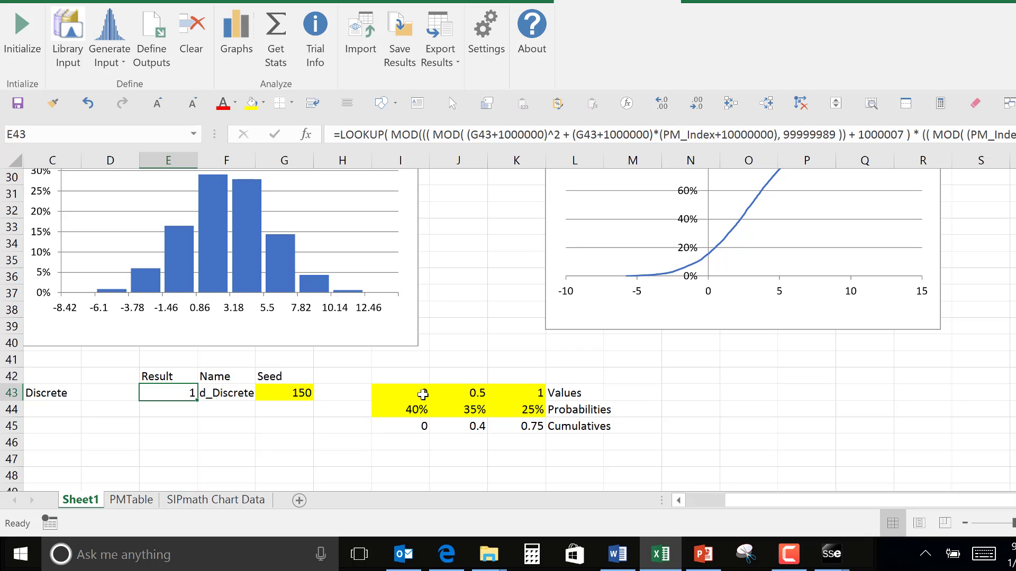
key("Right")
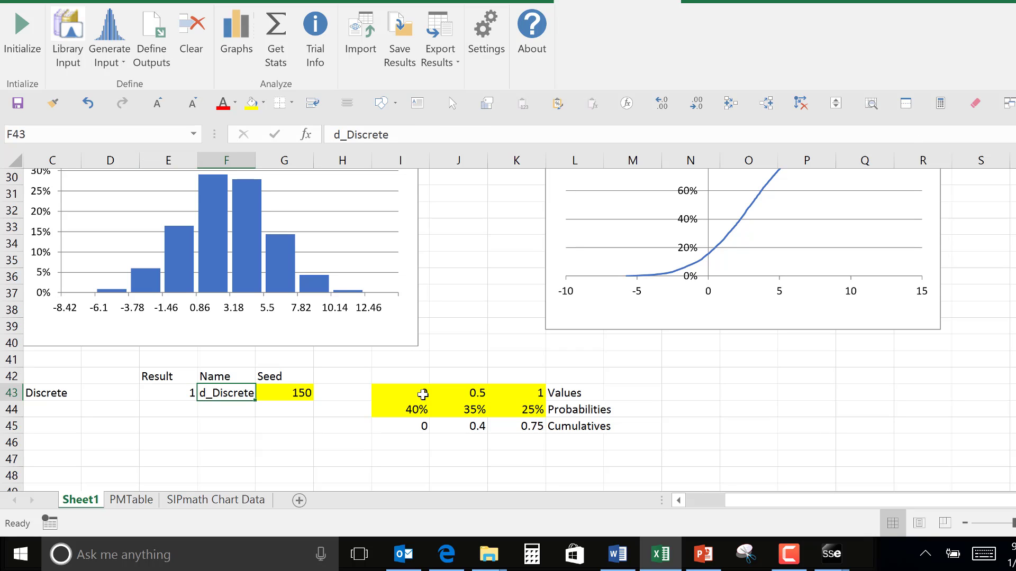
key("Delete")
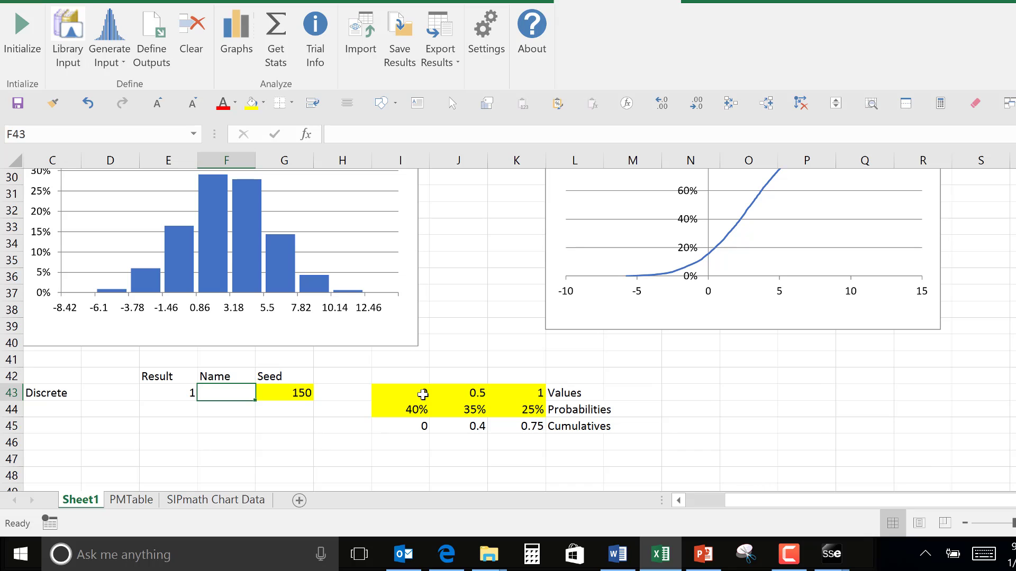
Step: Enter the row label Normal * Discrete in C47, below the discrete distribution block
key("Down")
key("Down")
key("Down")
key("Down")
key("Left")
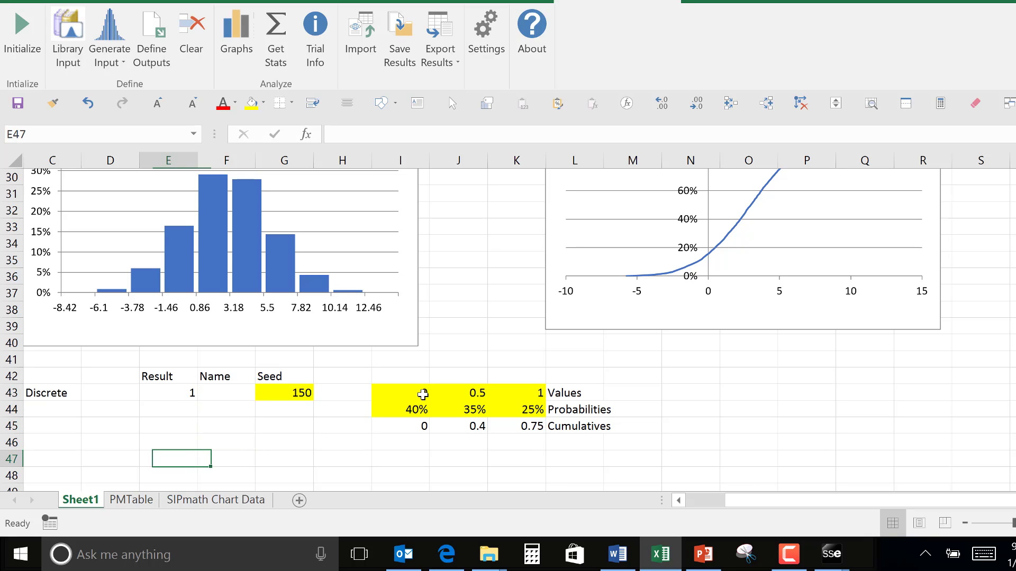
key("Left")
key("Left")
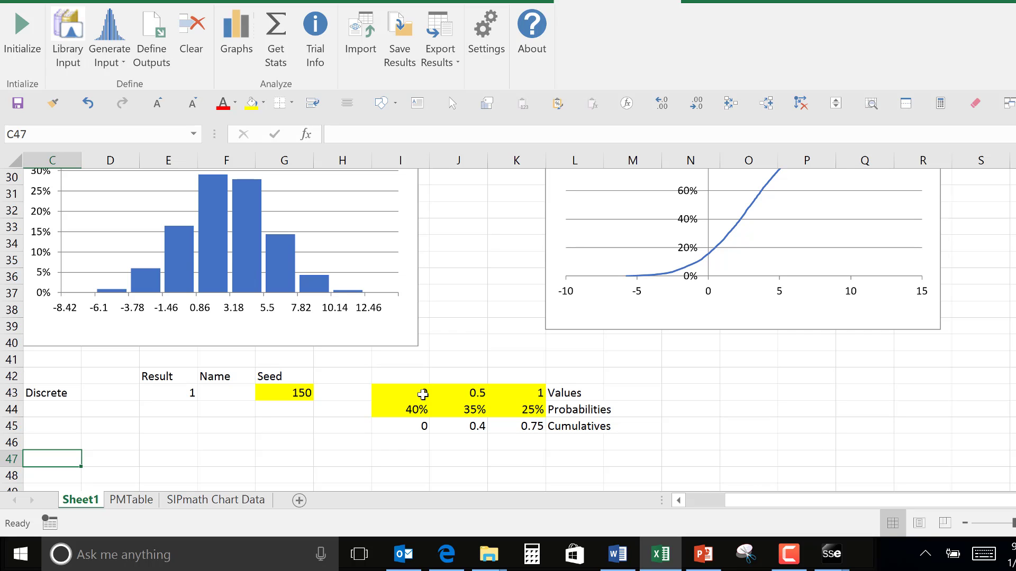
type("Normal")
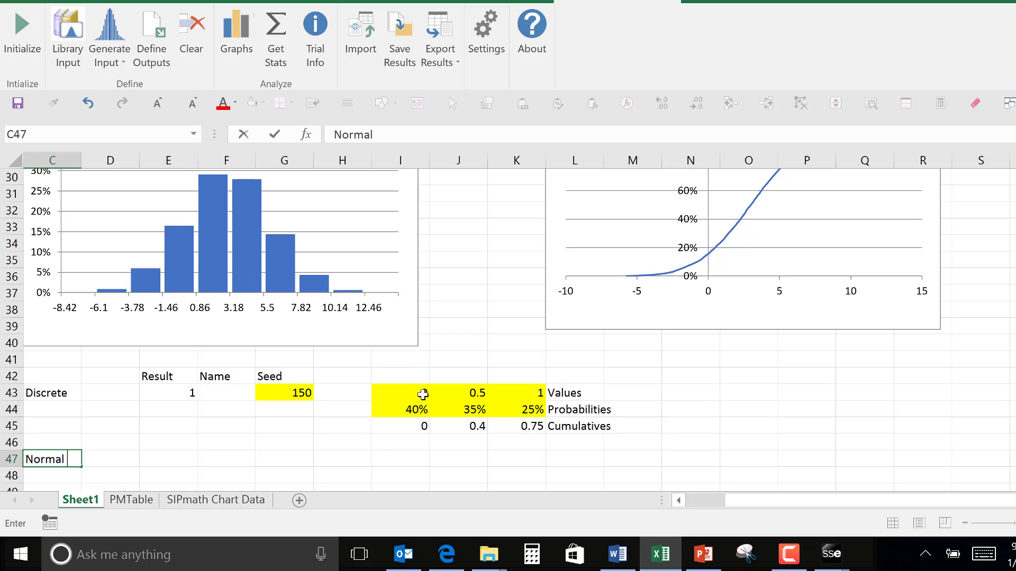
type(" * Discrete")
key("ctrl+Return")
Step: Enter the formula =C23*E43 in E47 to multiply the normal result by the discrete result
key("Right")
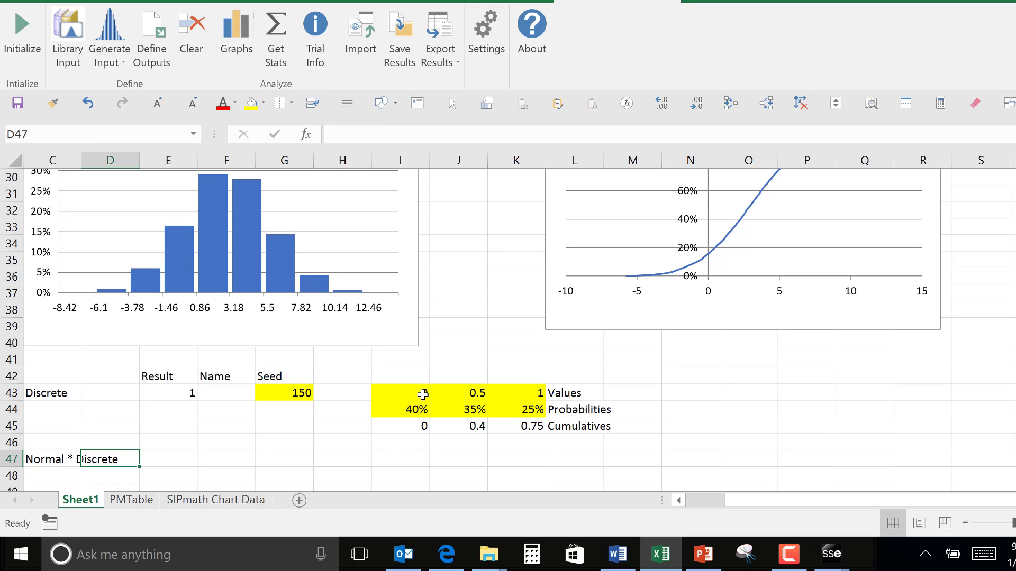
key("Right")
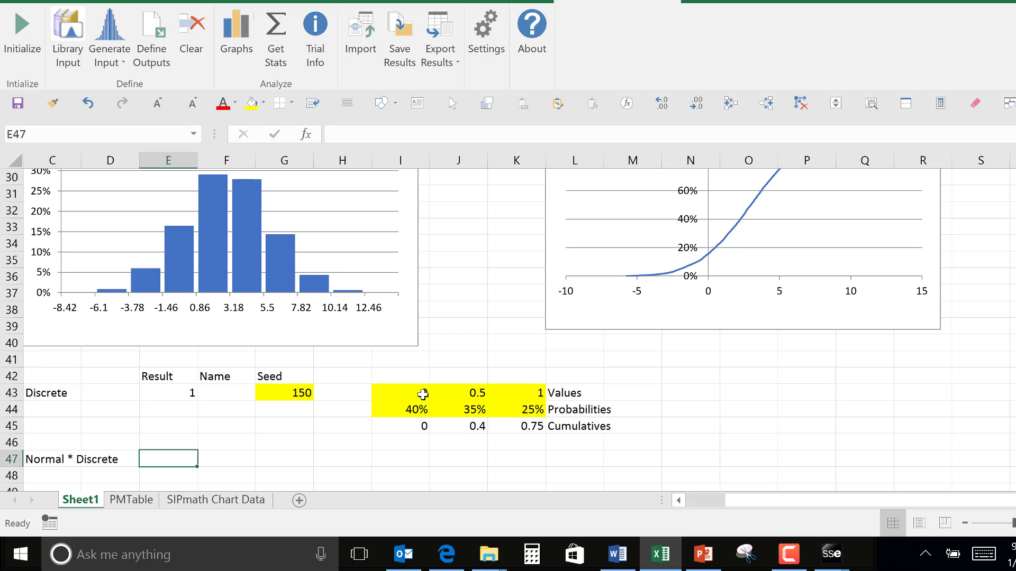
type("=")
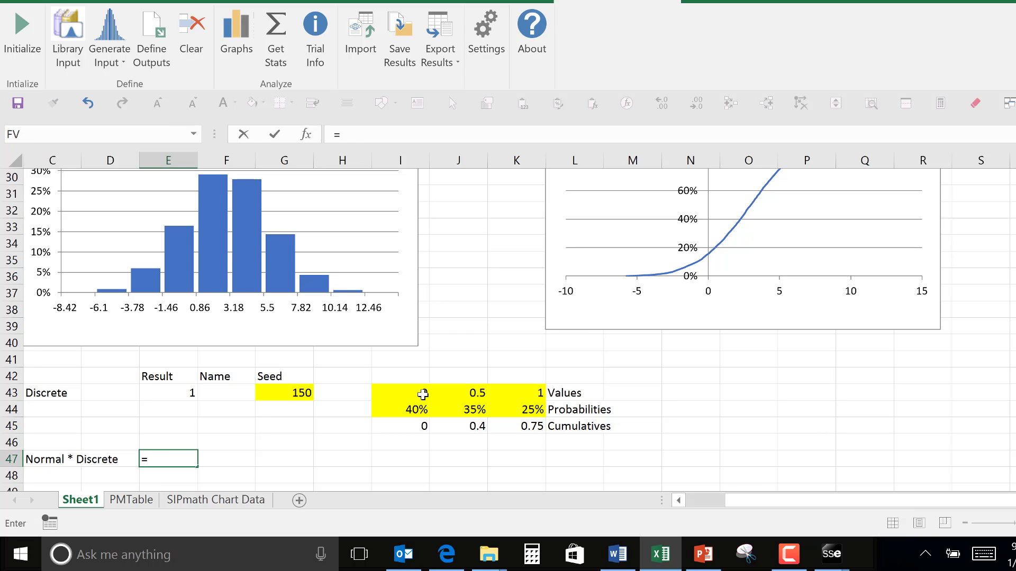
key("Up")
key("Up")
key("Up")
key("Up")
key("Up")
key("Up")
key("Up")
key("Up")
key("Up")
key("Up")
key("Up")
key("Up")
key("Up")
key("Up")
key("Up")
key("Up")
key("Up")
key("Up")
key("Up")
key("Up")
key("Up")
key("Up")
key("Up")
key("Up")
key("Up")
key("Up")
key("Up")
key("Up")
key("Up")
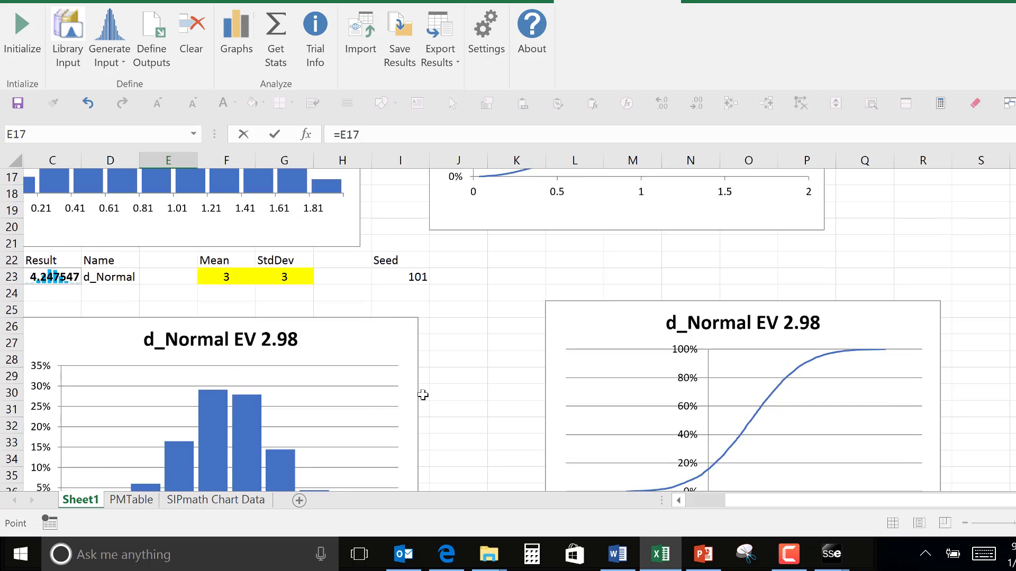
key("Down")
key("Down")
key("Down")
key("Down")
key("Down")
key("Down")
key("Down")
key("Down")
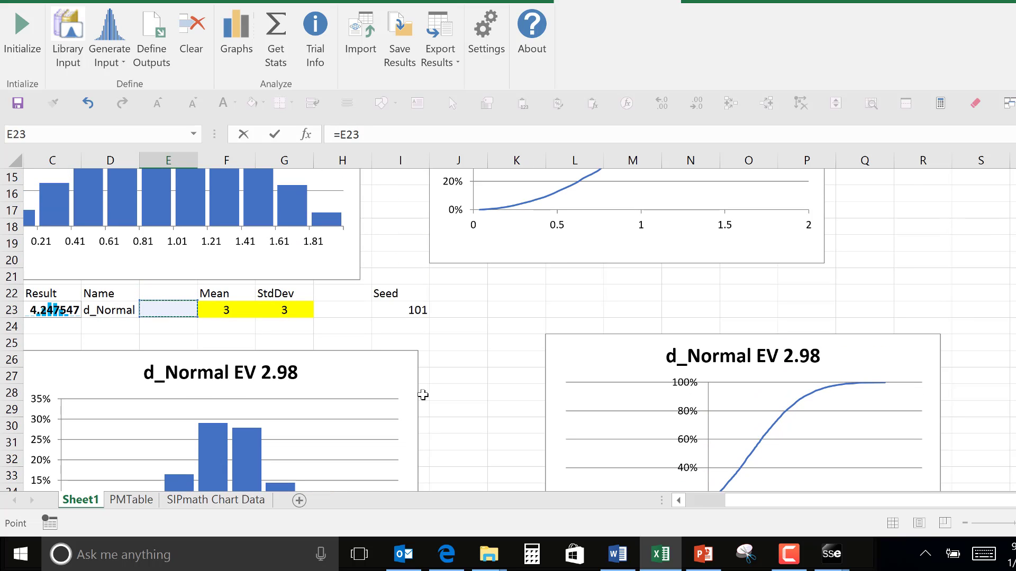
key("Left")
key("Left")
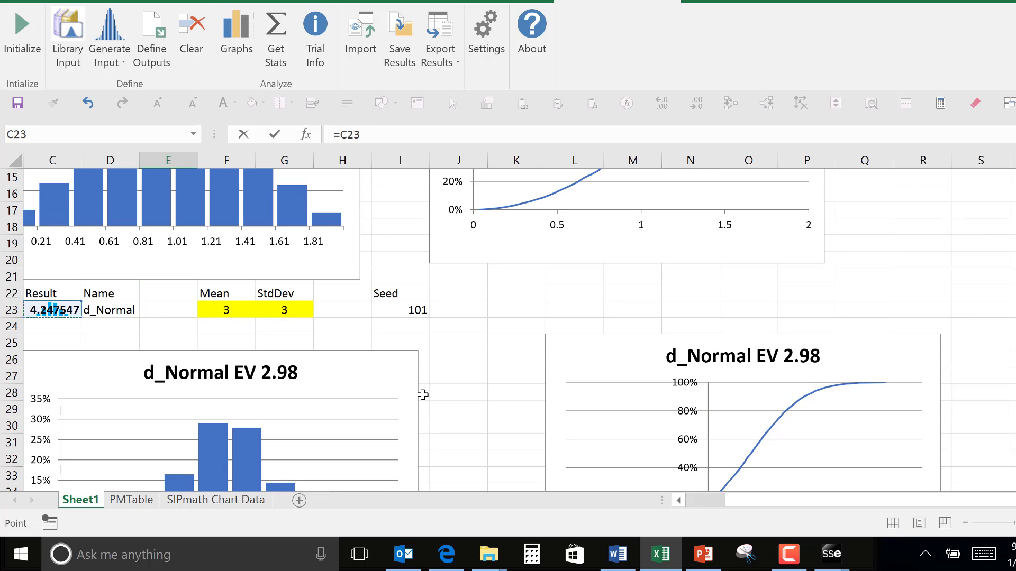
type("*")
key("Down")
key("Down")
key("Down")
key("Down")
key("Down")
key("Down")
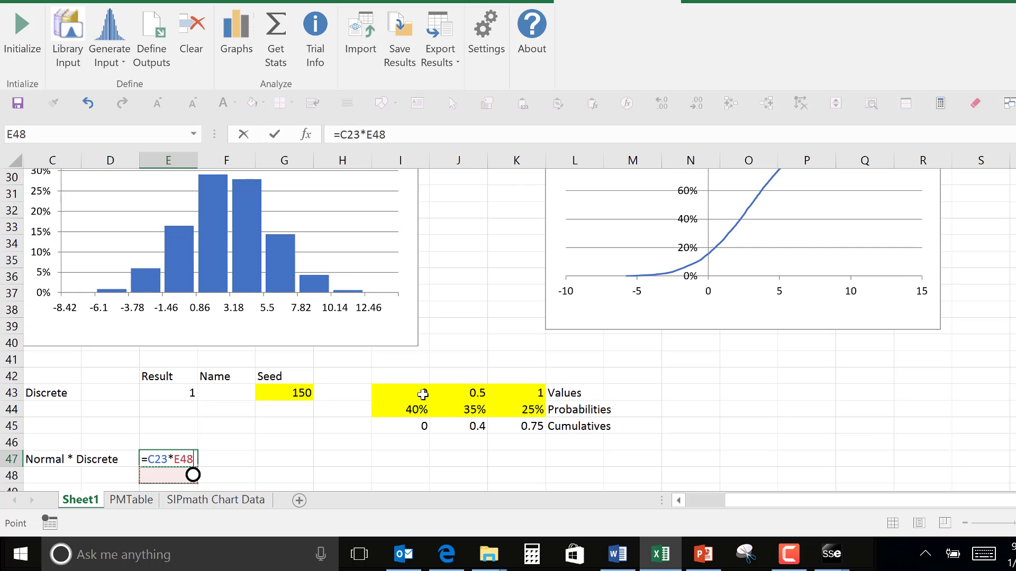
key("Up")
key("Up")
key("Up")
key("Up")
key("Up")
key("Up")
key("Up")
key("Up")
key("Up")
key("Up")
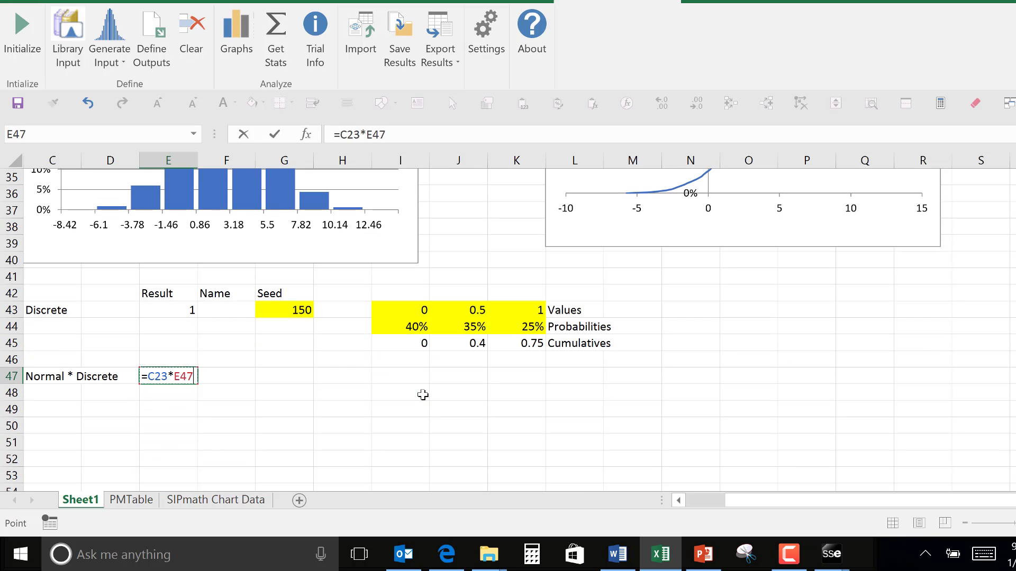
key("ctrl+Return")
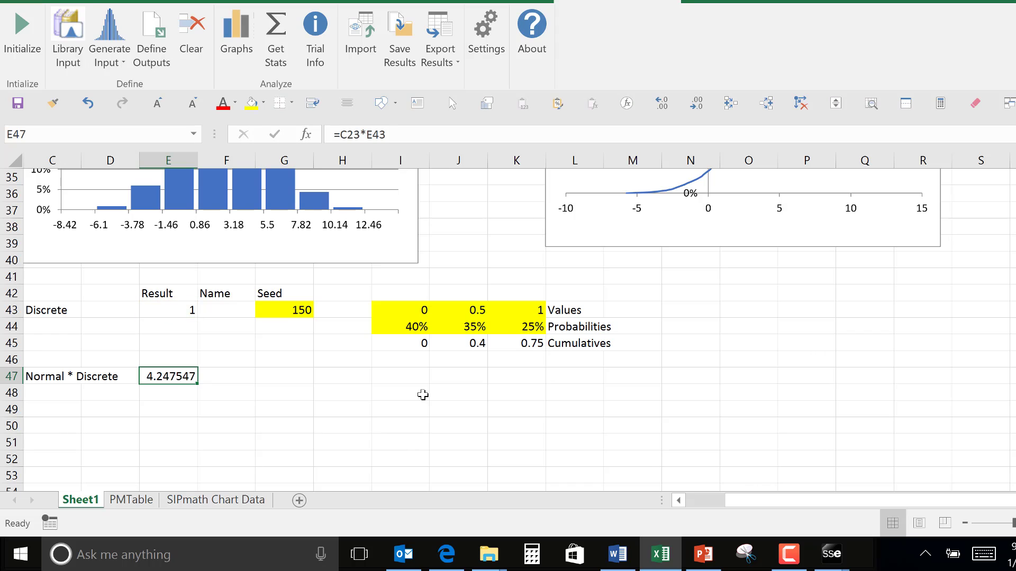
Step: Move the block C42:Q47 with the discrete distribution and product row so that it starts at A42
key("Left")
key("Left")
key("Left")
key("Left")
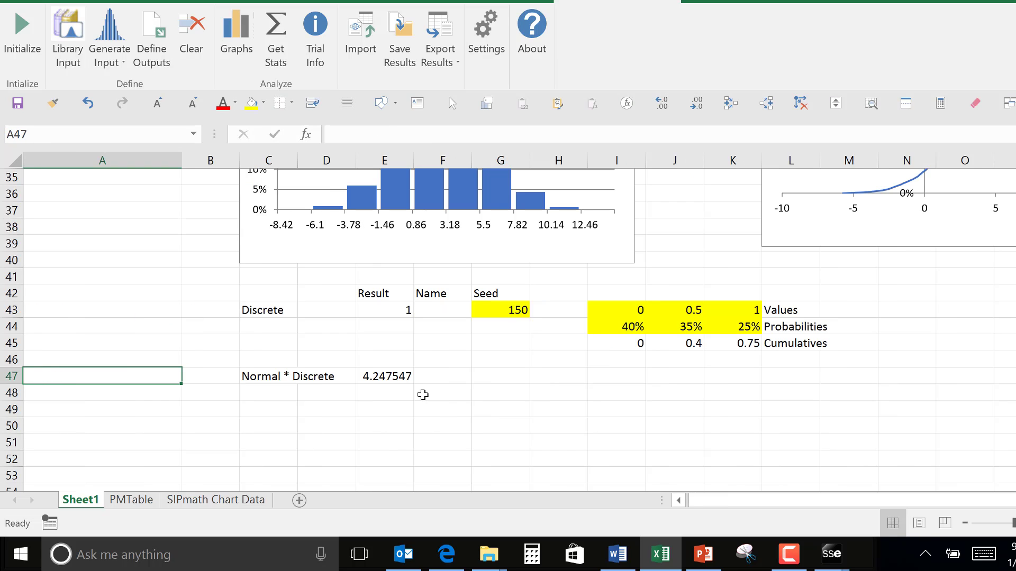
key("Right")
key("Right")
key("Up")
key("Up")
key("Up")
key("Up")
key("Up")
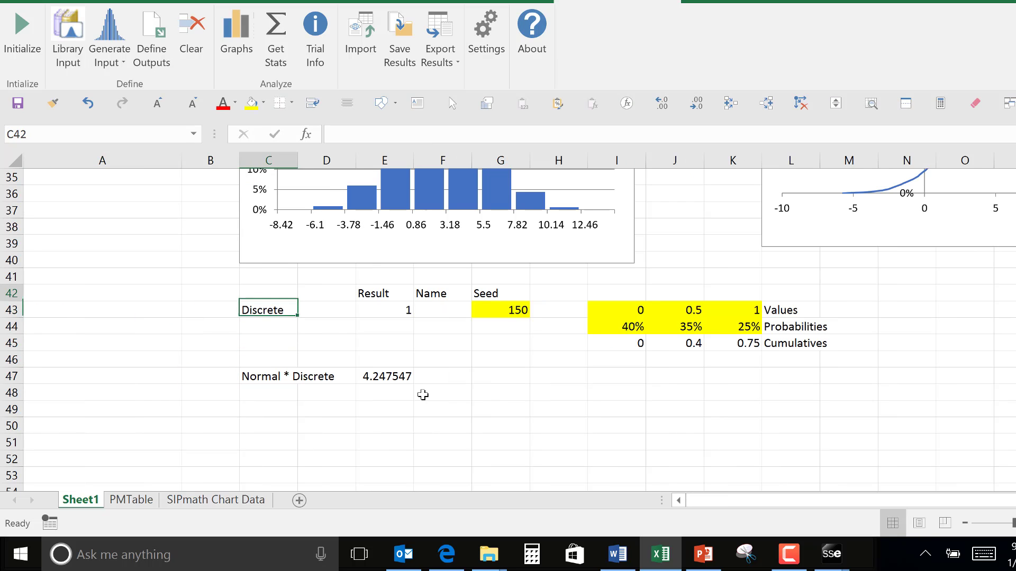
key("shift+Down")
key("shift+Down")
key("shift+Down")
key("shift+Down")
key("shift+Down")
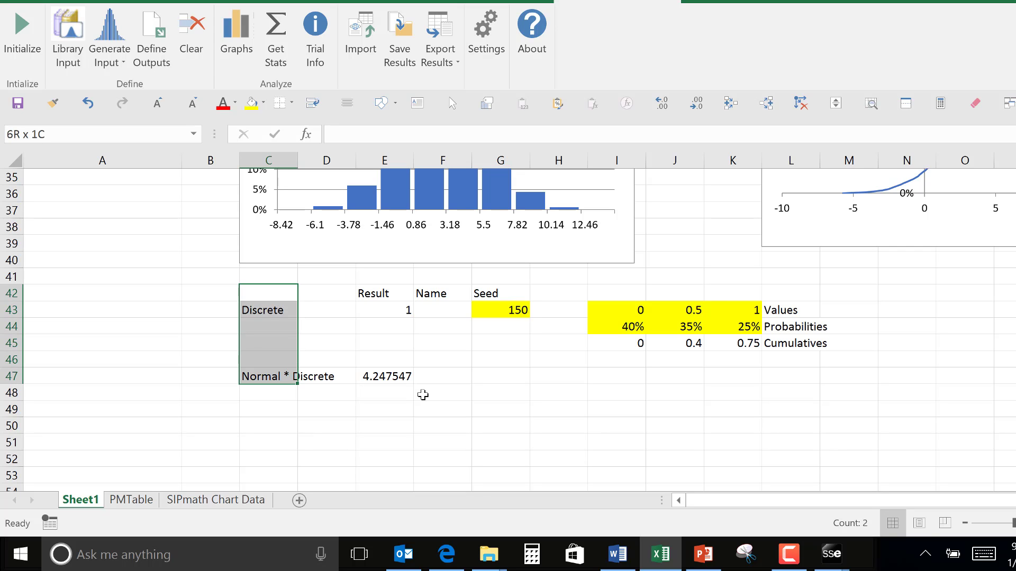
key("shift+Right")
key("shift+Right")
key("shift+Right")
key("shift+Right")
key("shift+Right")
key("shift+Right")
key("shift+Right")
key("shift+Right")
key("shift+Right")
key("shift+Right")
key("shift+Right")
key("shift+Right")
key("shift+Right")
key("shift+Right")
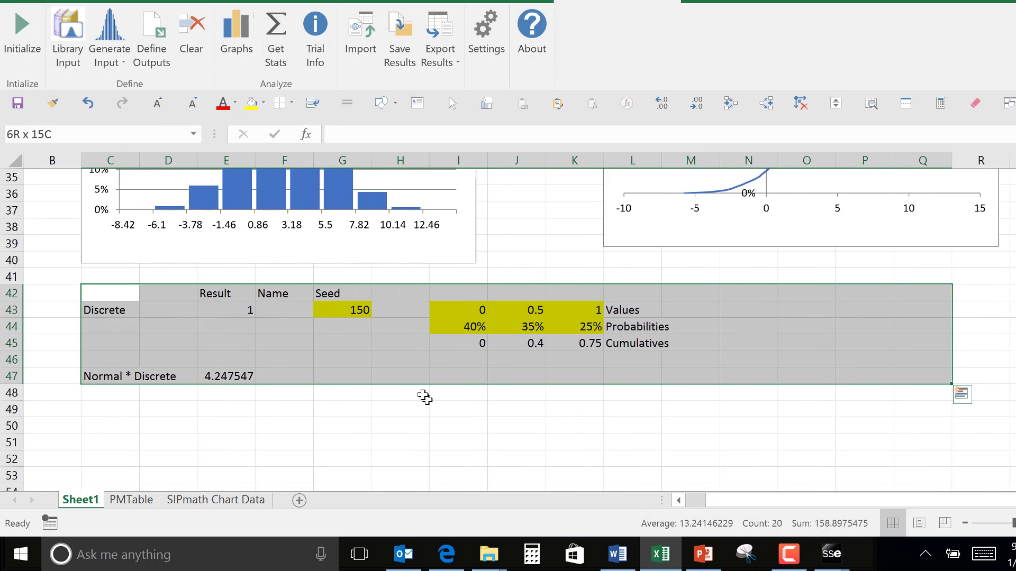
key("ctrl+c")
key("Left")
key("Left")
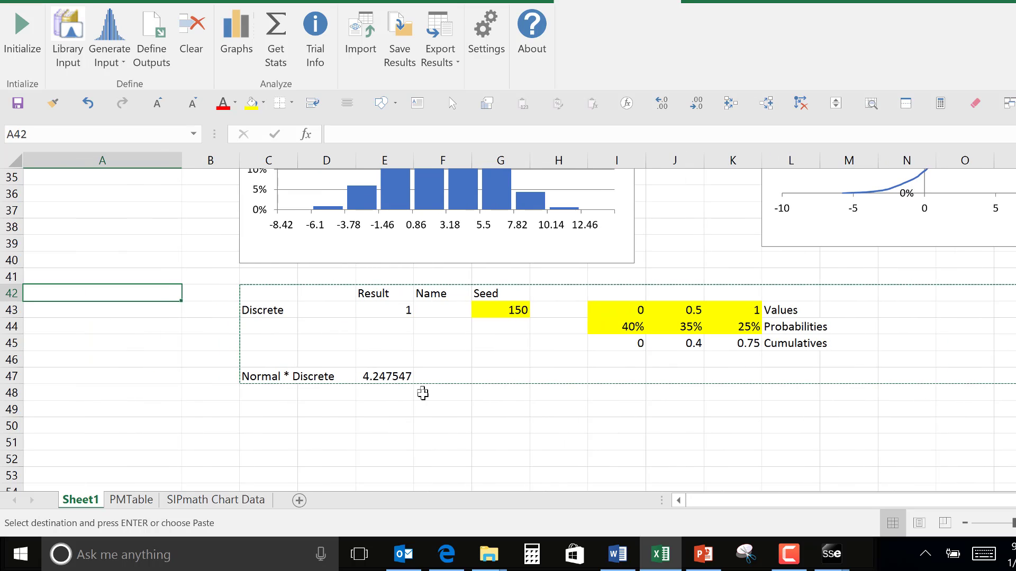
key("Return")
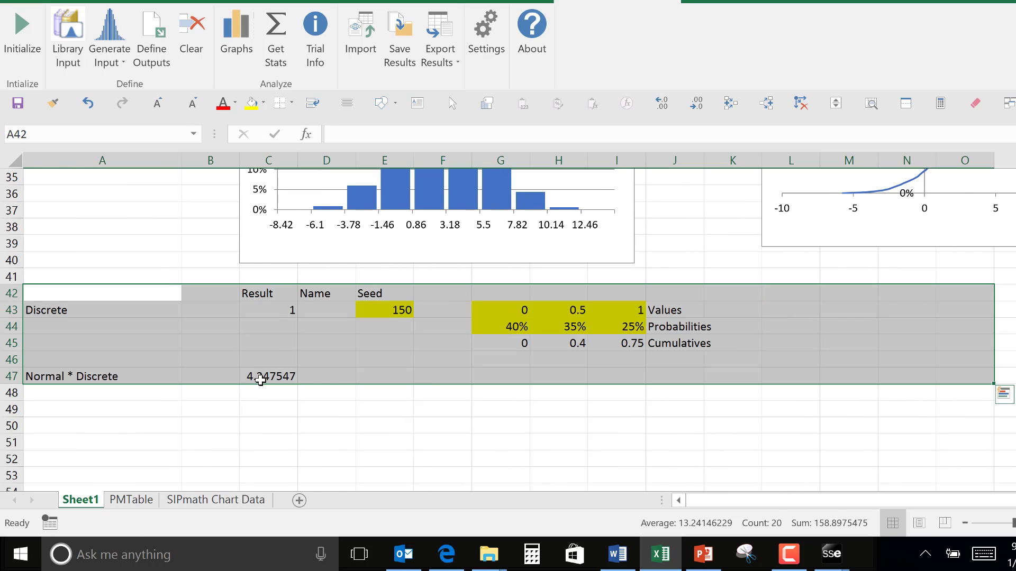
Step: Enter the output name d_Normal x Discrete in D47, beside the Normal * Discrete result
left_click(261, 379)
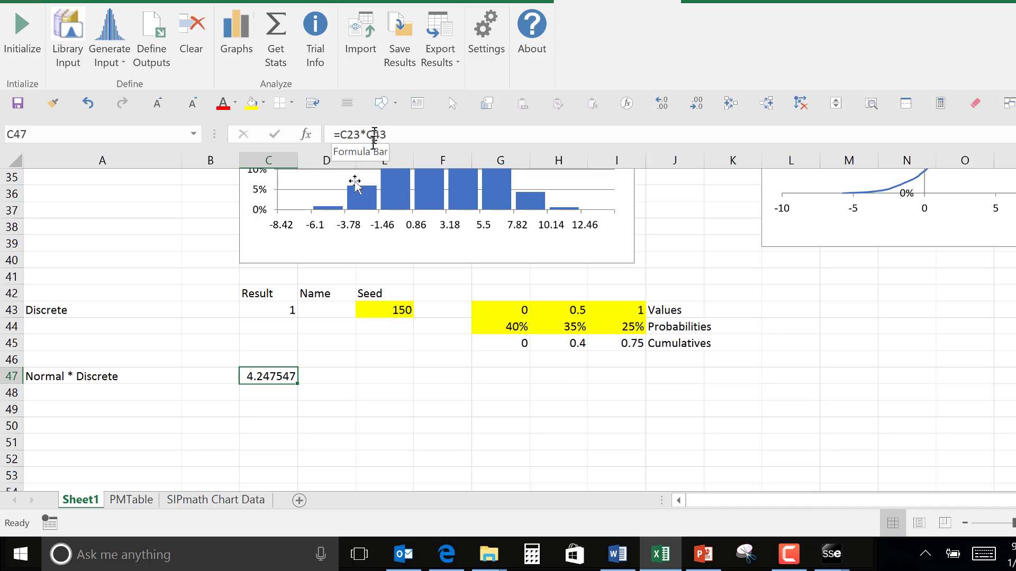
left_click(326, 374)
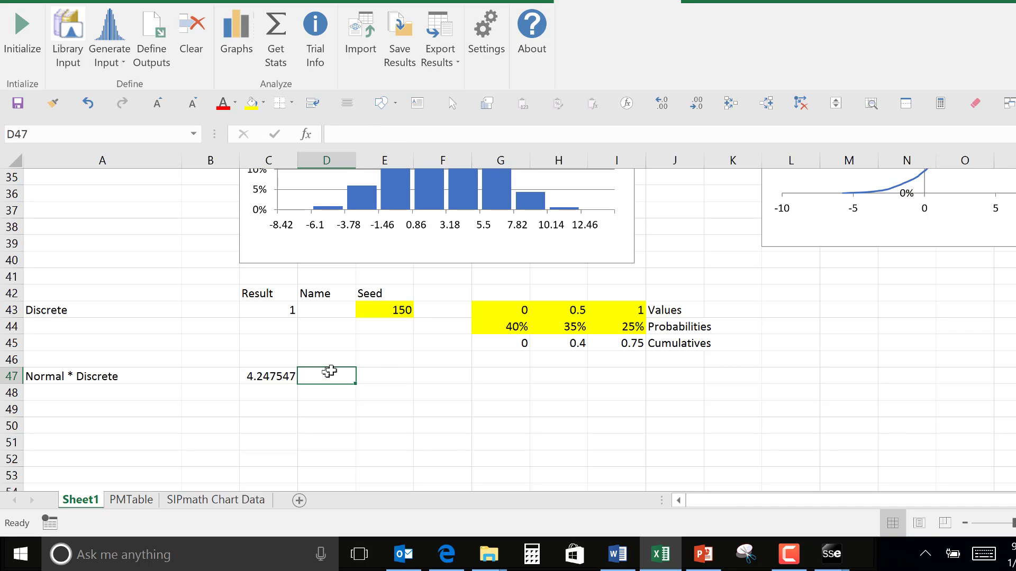
type("d_")
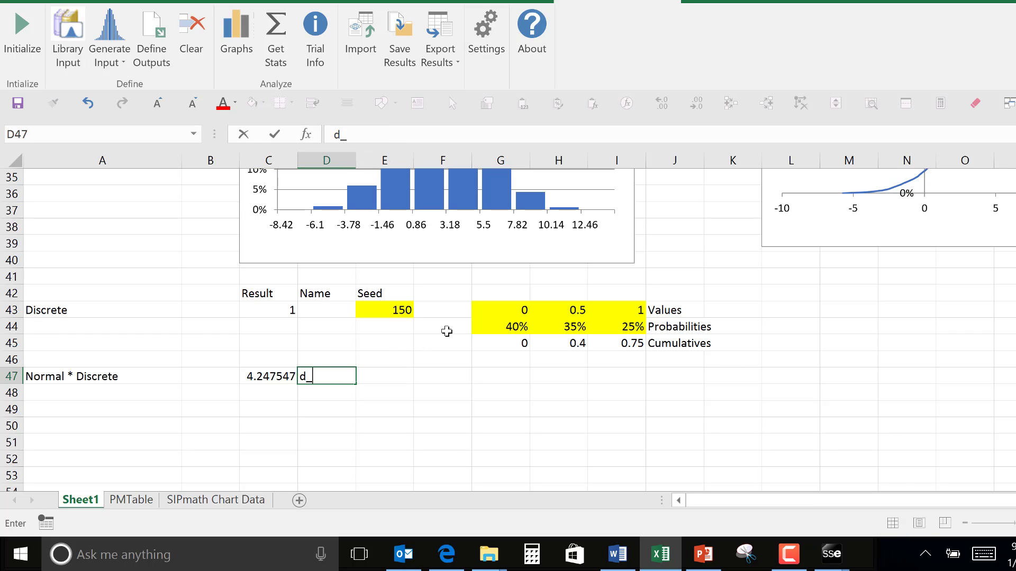
type("Normal_Discrete")
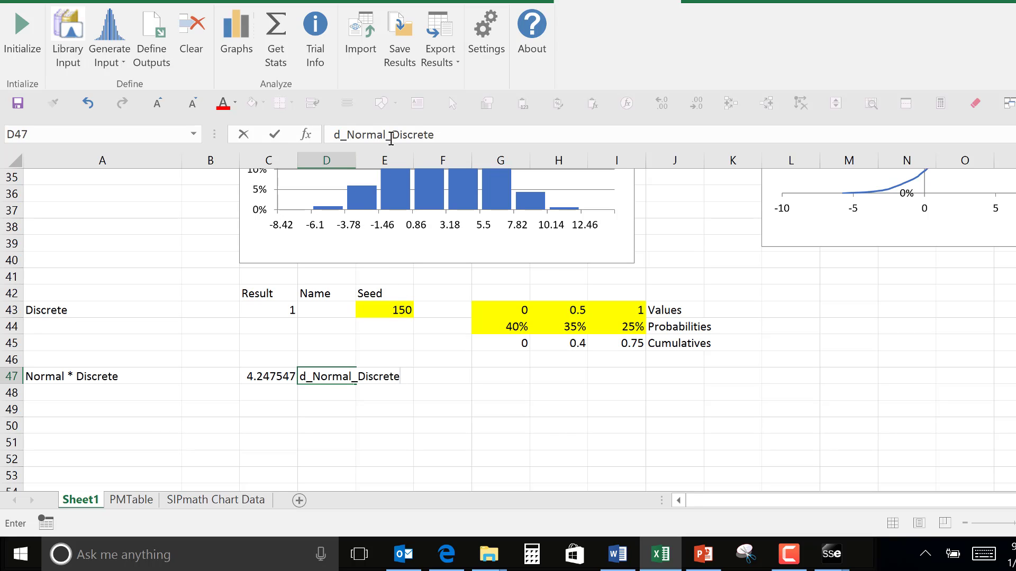
left_click_drag(390, 138, 385, 139)
type("x")
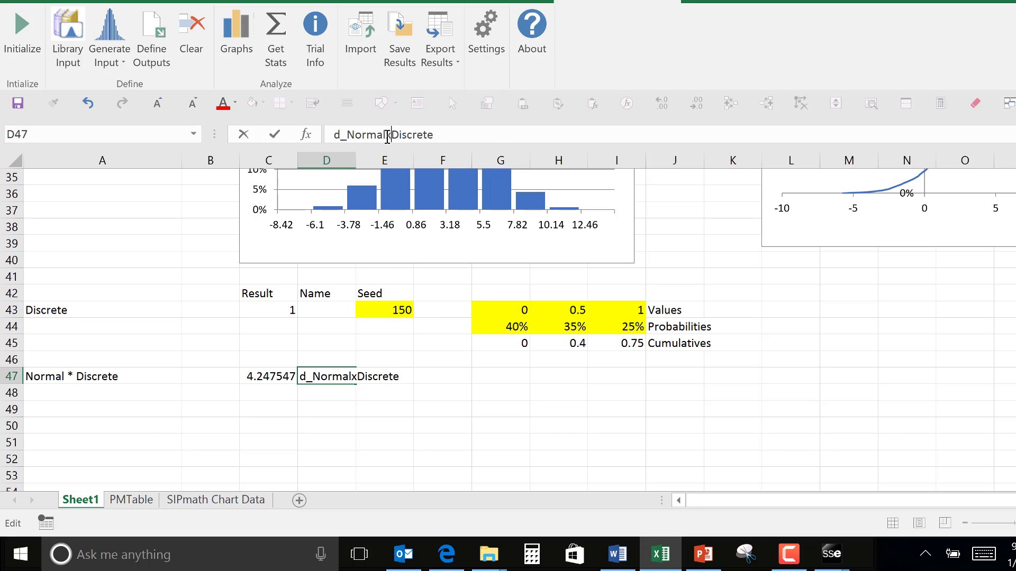
key("Left")
key("Right")
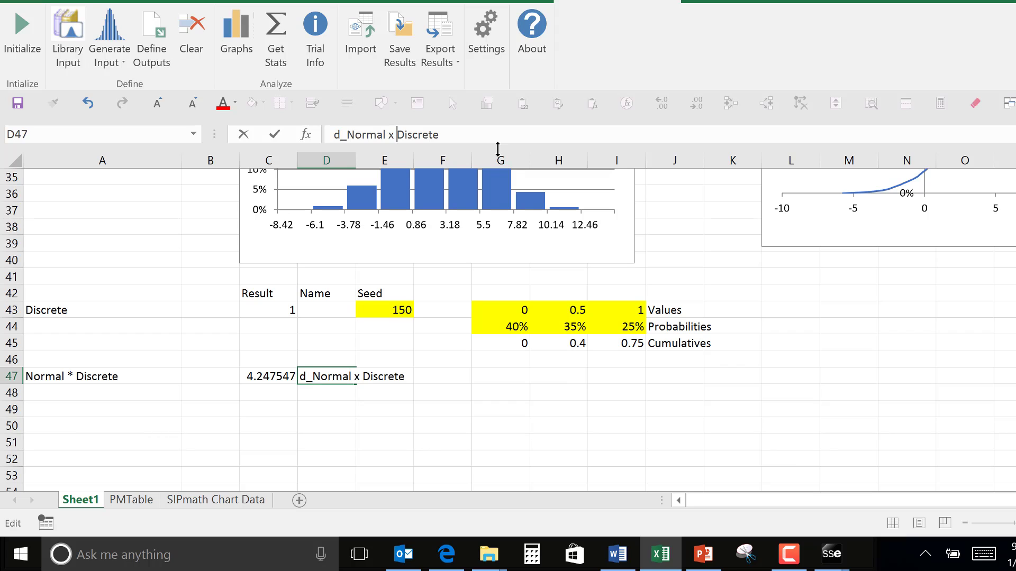
key("ctrl+Return")
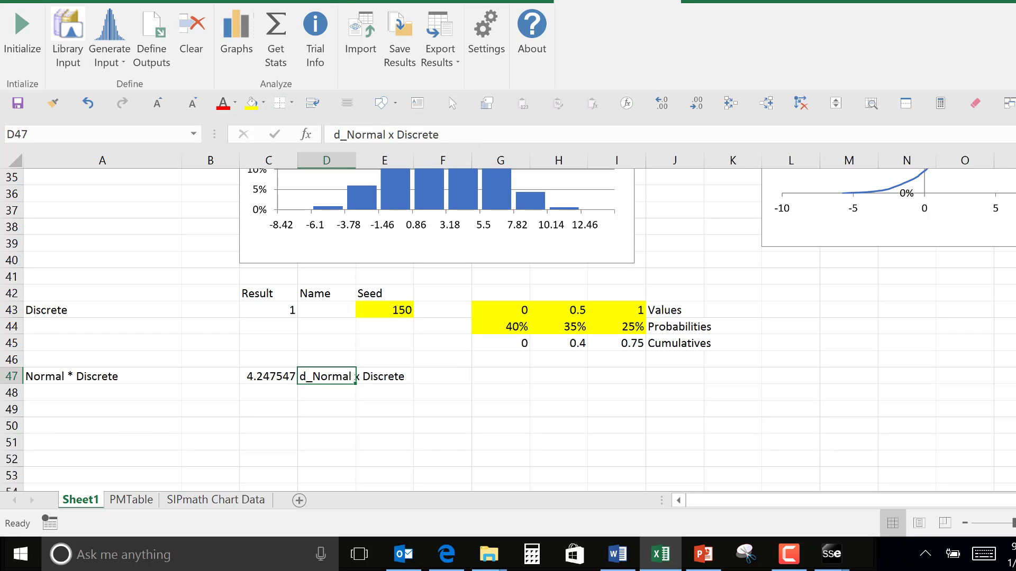
Step: Define C47 as a SIPmath output named from D47, accepting the replacement of invalid name characters with underscores
left_click(274, 382)
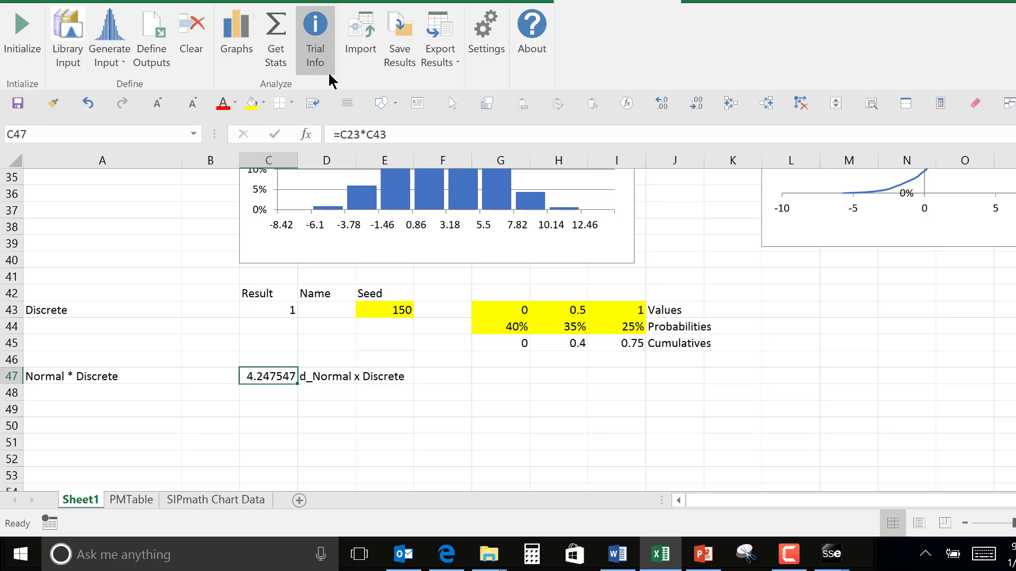
left_click(157, 29)
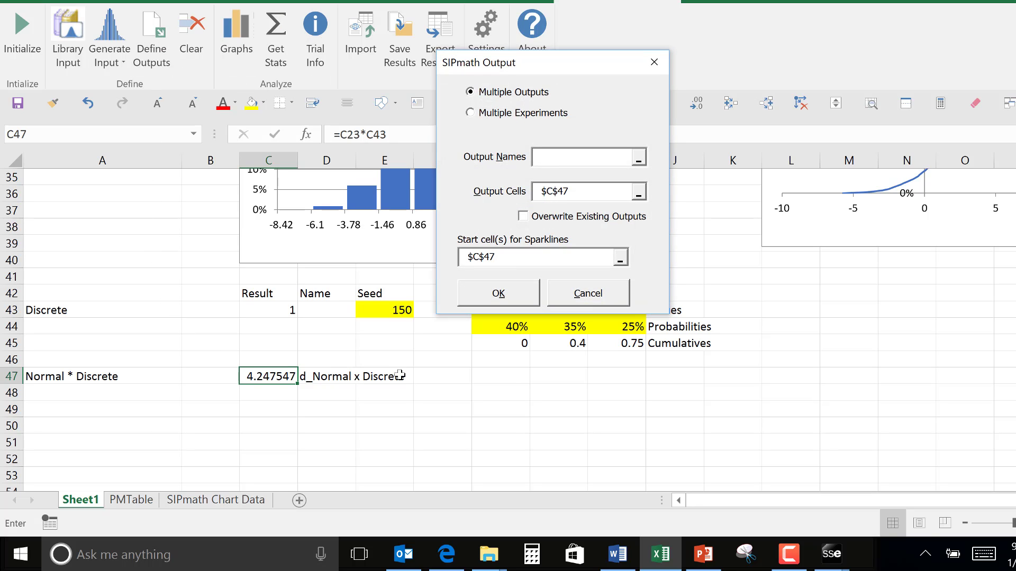
left_click(339, 379)
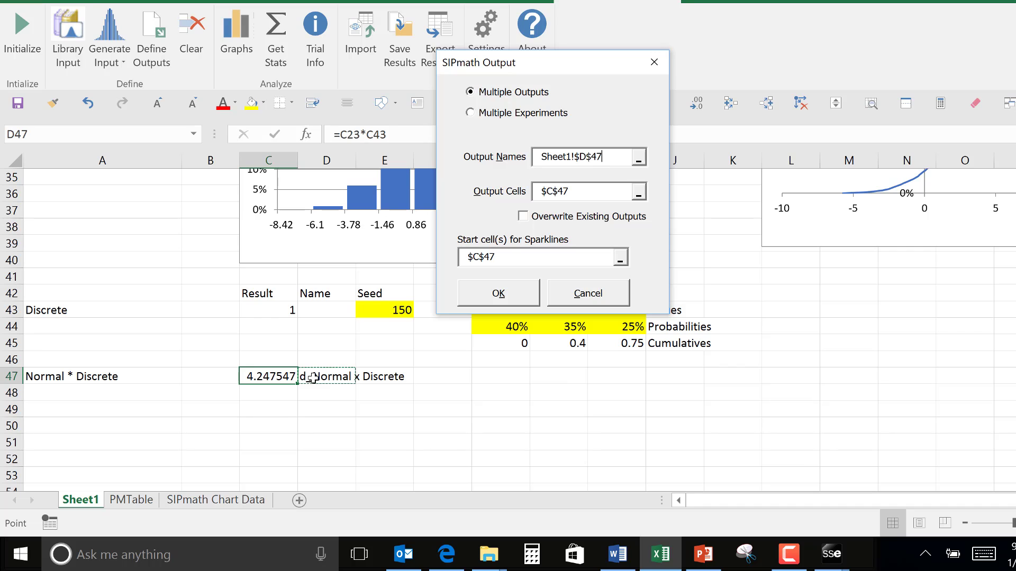
left_click(506, 297)
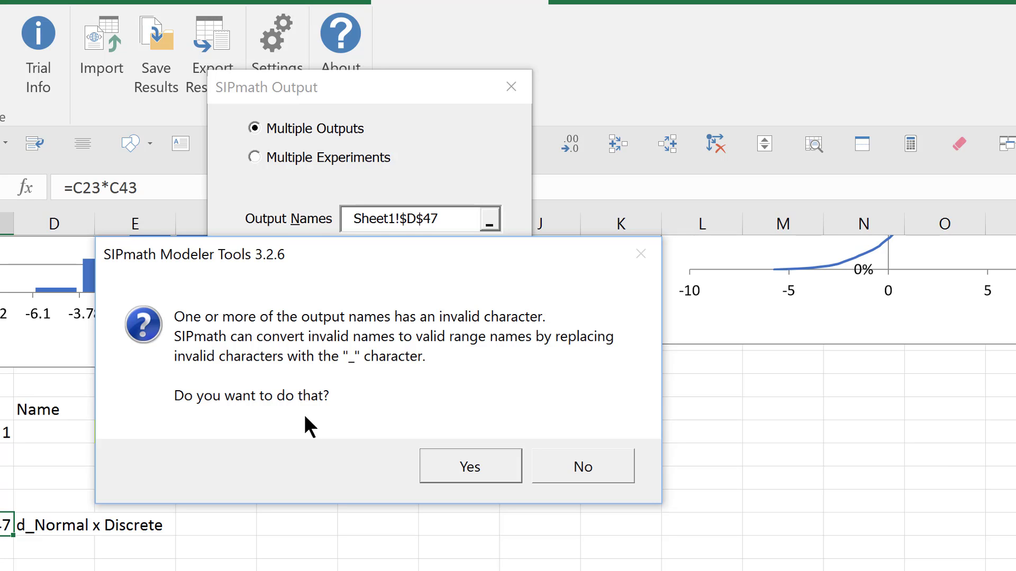
left_click(468, 468)
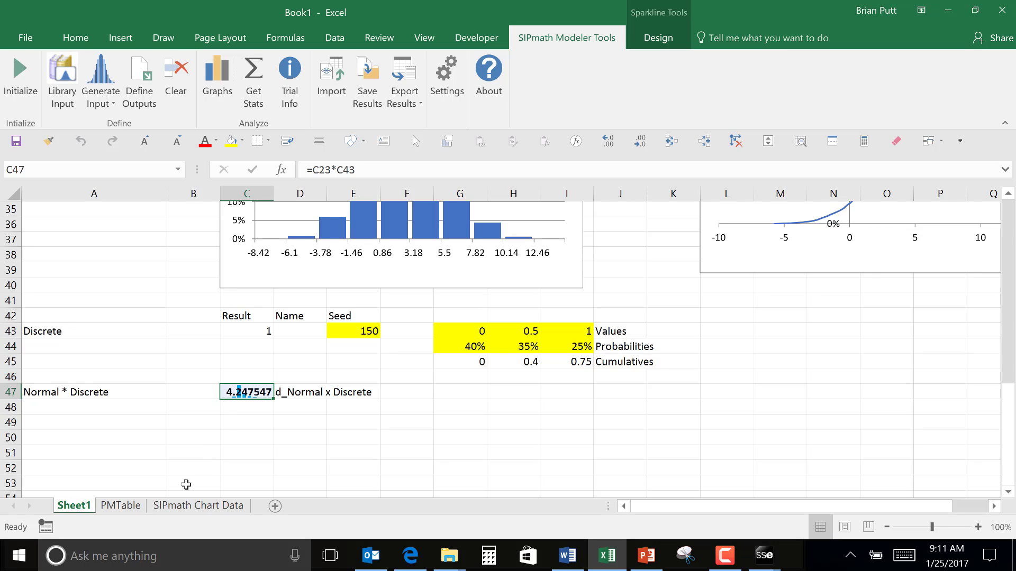
Step: Inspect the d_Normal_x_Discrete output column on the PMTable sheet and return to Sheet1
left_click(127, 506)
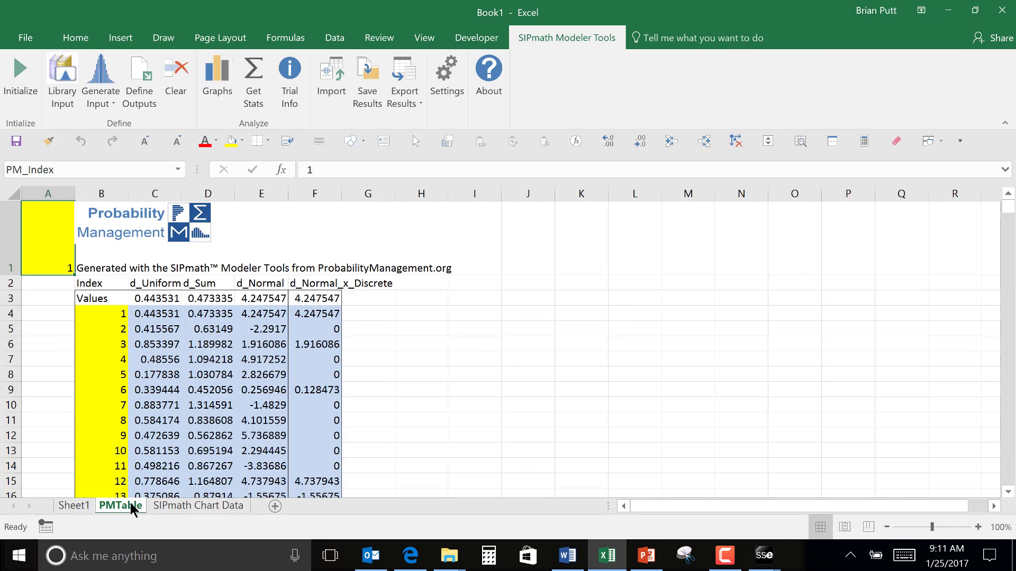
left_click(320, 284)
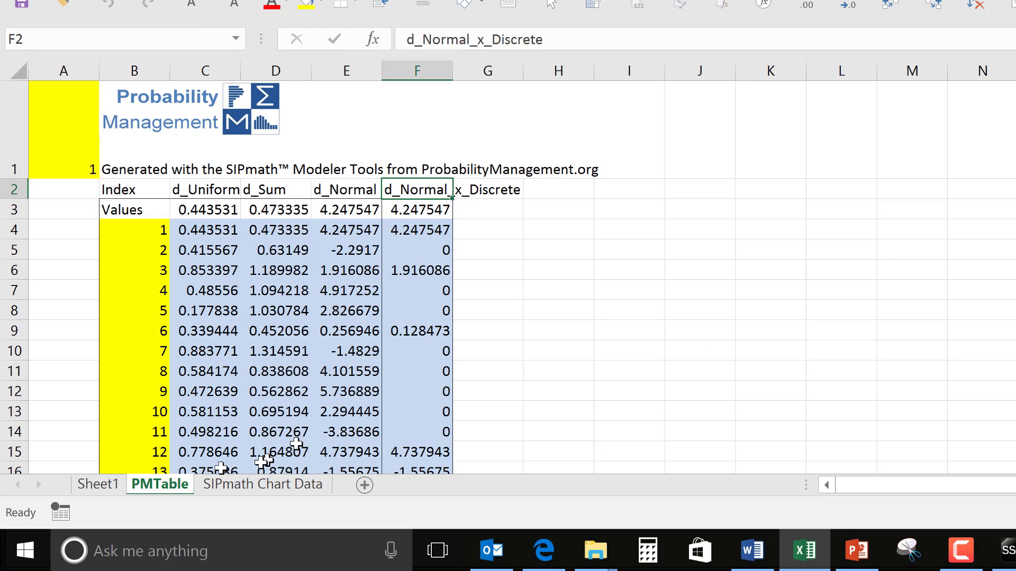
left_click(95, 481)
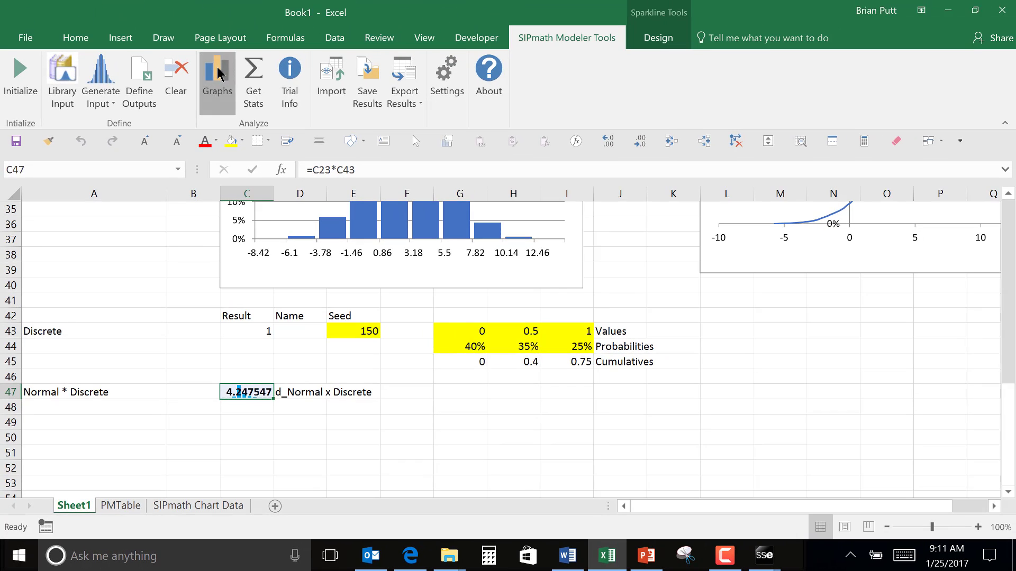
Step: Chart the C47 output as a cumulative Excel chart starting at J48, and move the chart to start around F47
left_click(284, 0)
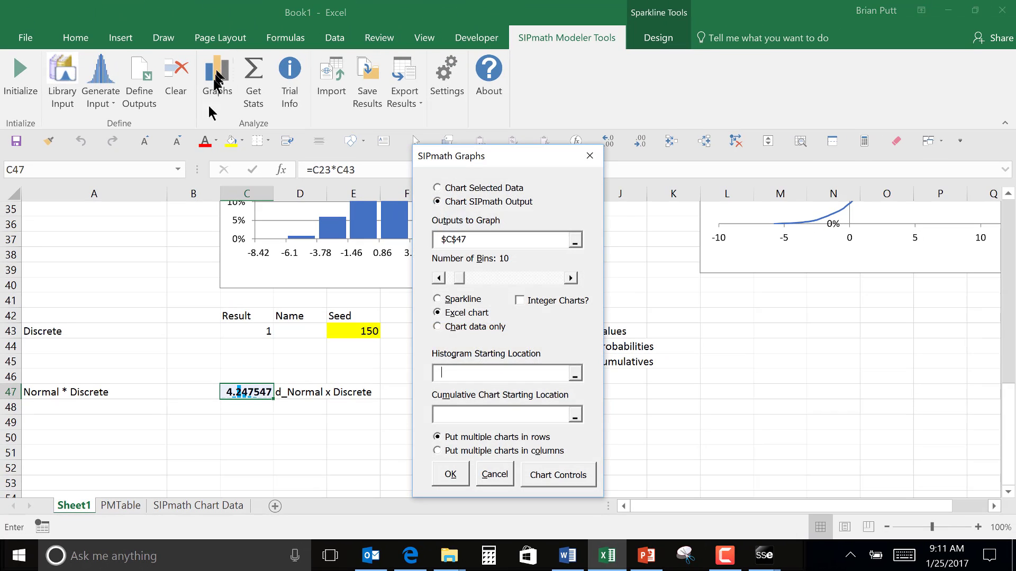
left_click(444, 415)
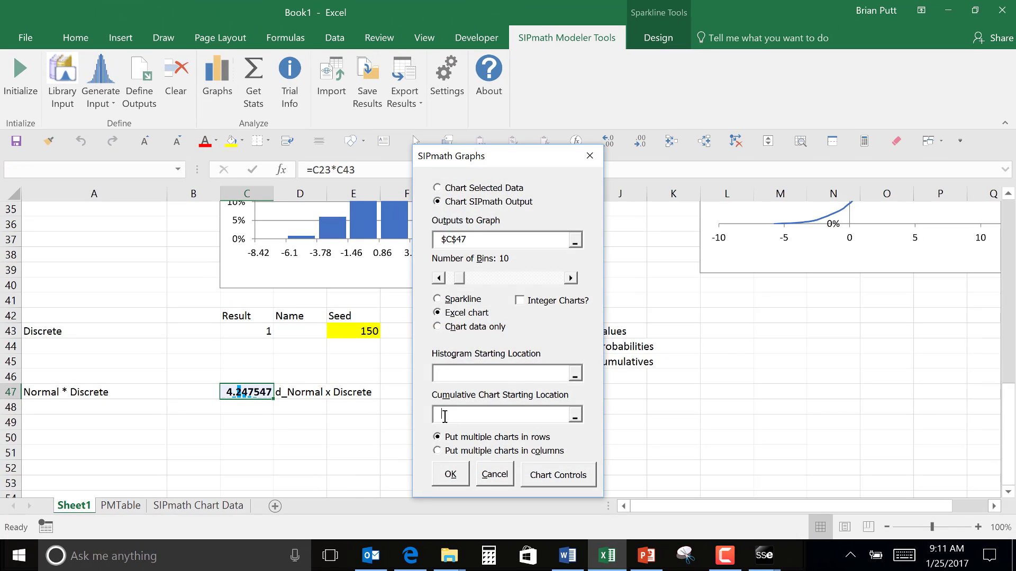
left_click(631, 404)
left_click(450, 476)
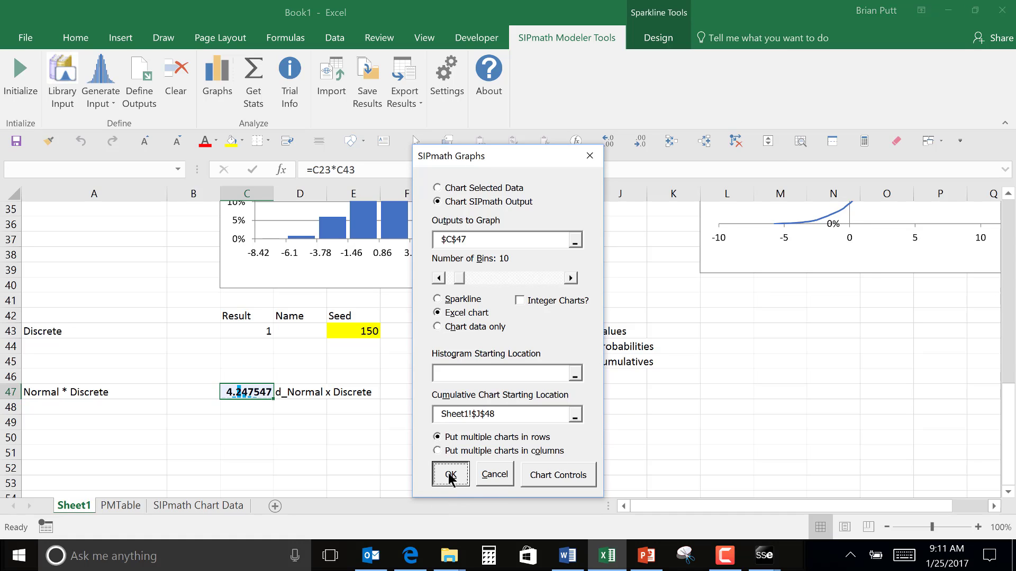
left_click_drag(604, 423, 450, 396)
scroll(776, 378, "down", 3)
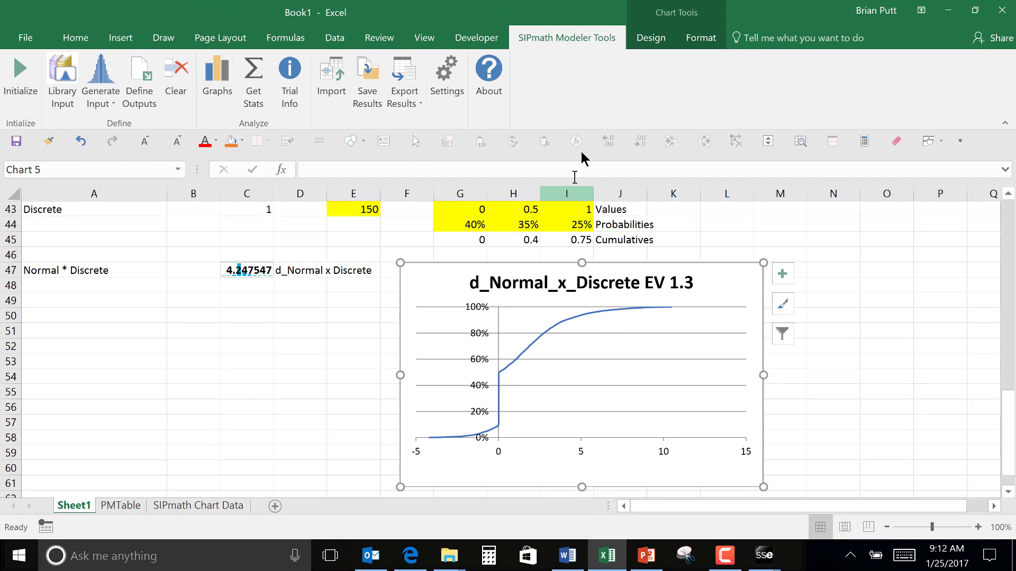
Step: On the SIPmath Chart Data sheet, collapse all row groups and expand only the cumulative data group starting at row 322
left_click(651, 42)
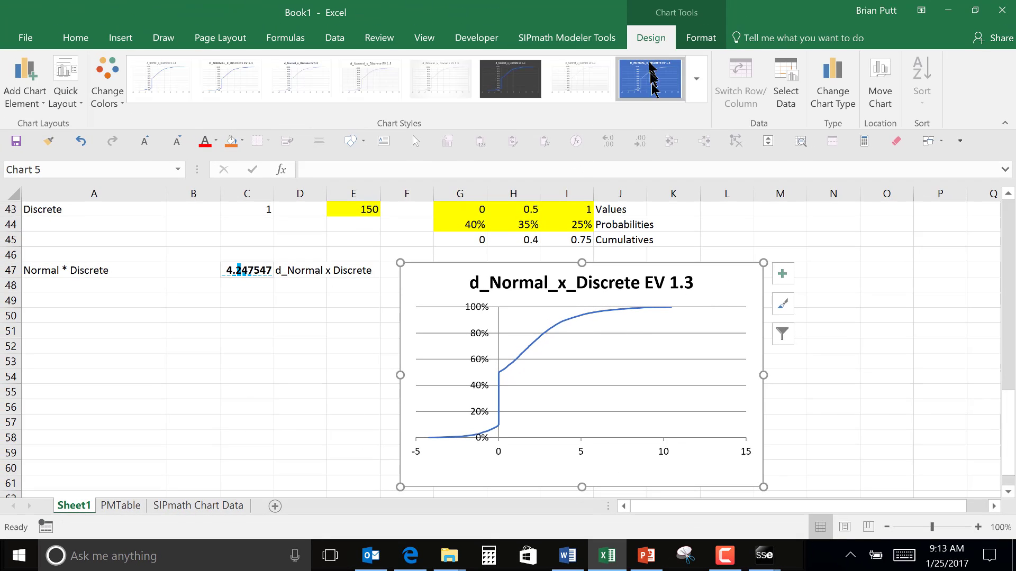
left_click(862, 344)
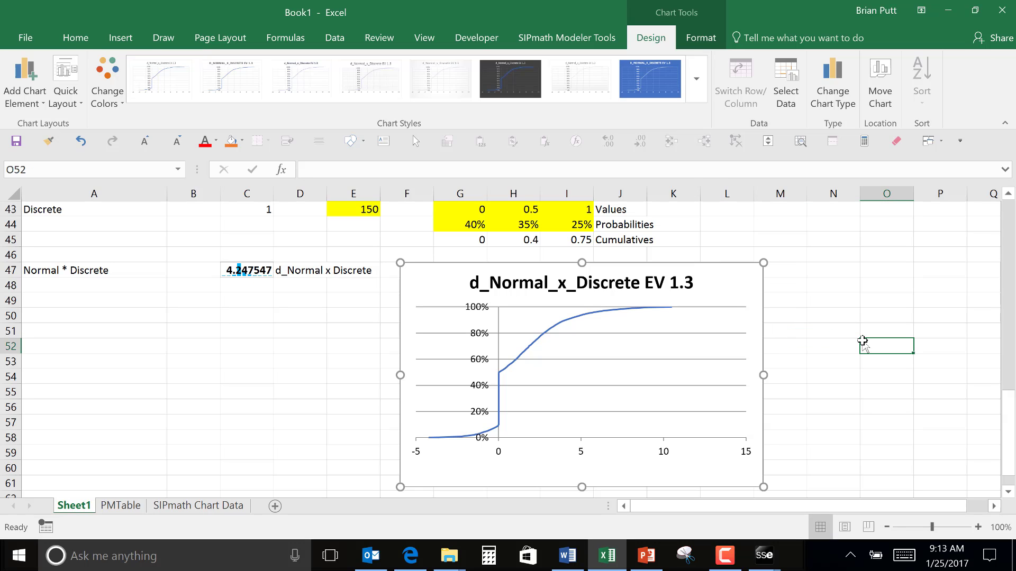
left_click(181, 507)
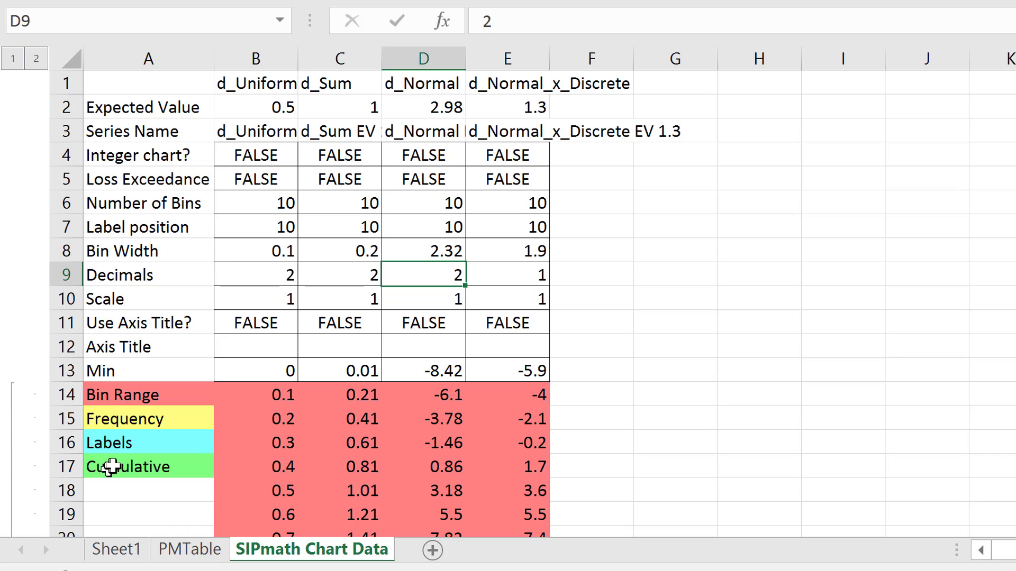
left_click(11, 59)
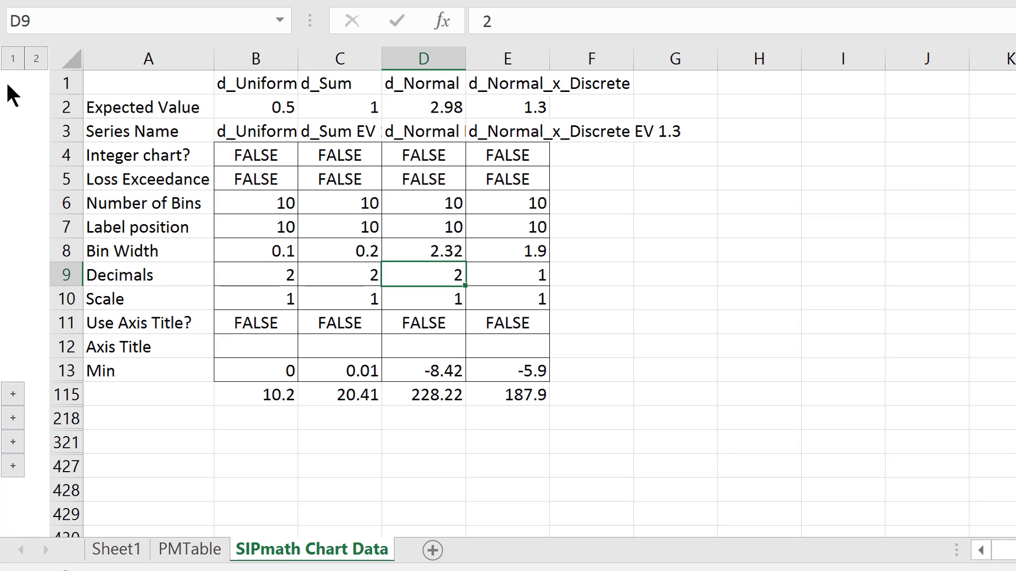
left_click(13, 466)
scroll(216, 454, "down", 20)
scroll(509, 434, "up", 5)
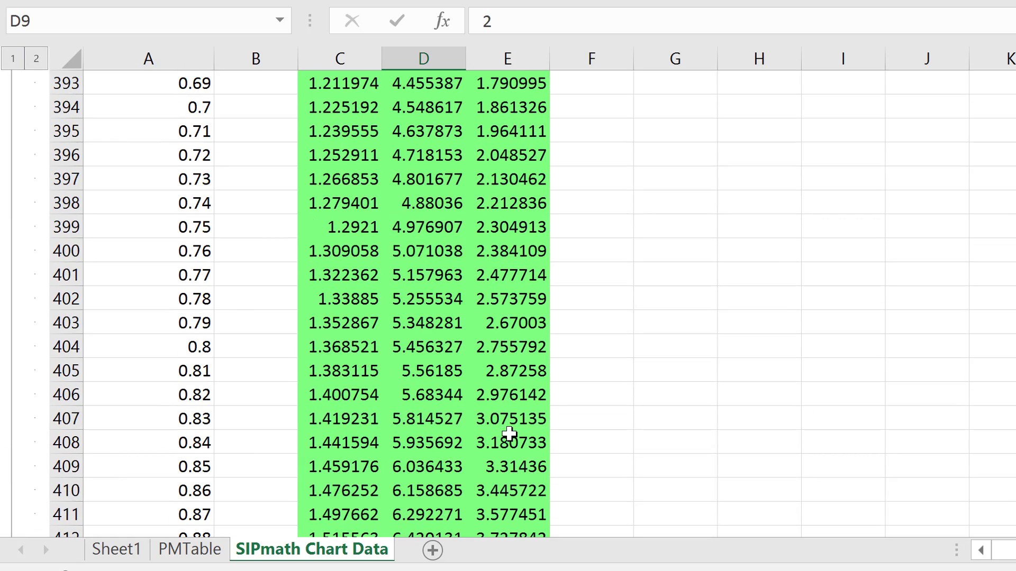
scroll(509, 434, "up", 20)
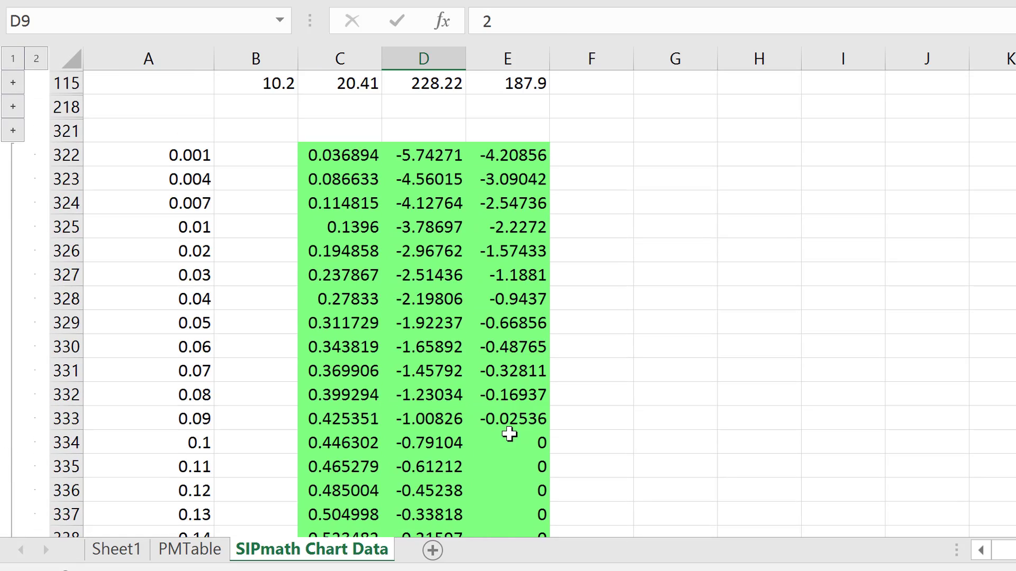
scroll(509, 434, "up", 5)
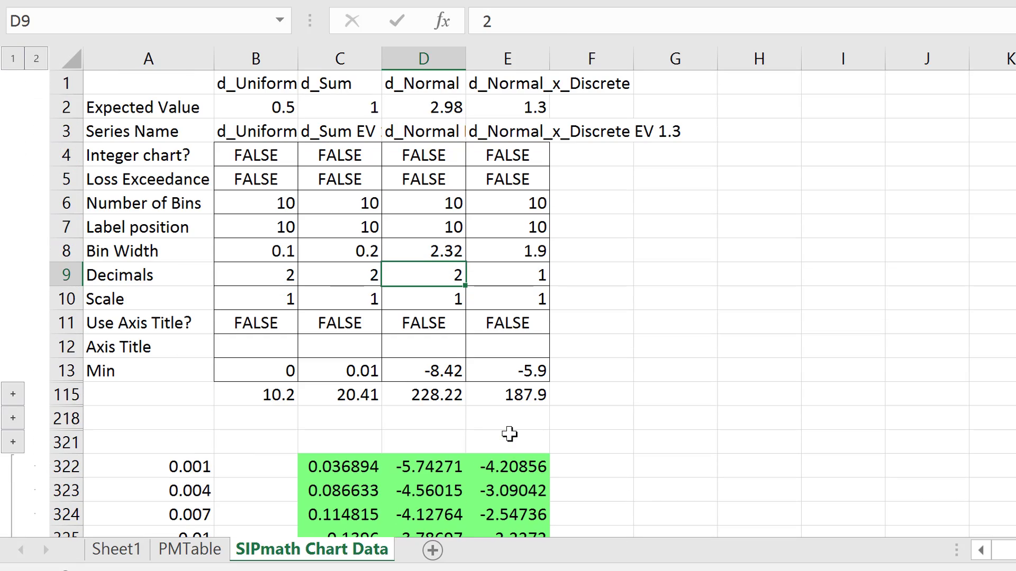
Step: Start adding a series to the d_Normal_x_Discrete chart on Sheet1, naming it from cell D3 of the SIPmath Chart Data sheet
left_click(113, 546)
left_click(852, 260)
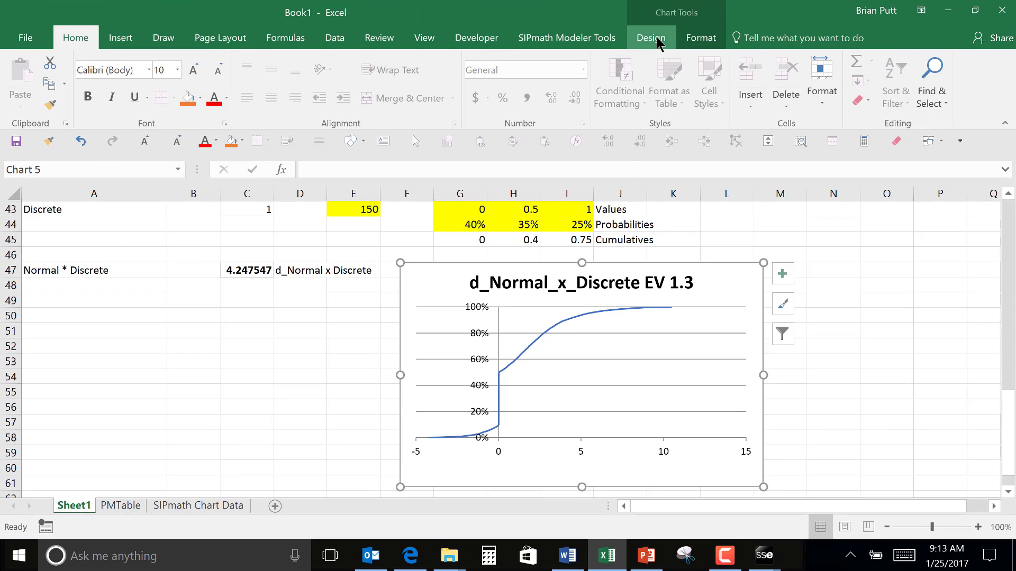
left_click(651, 39)
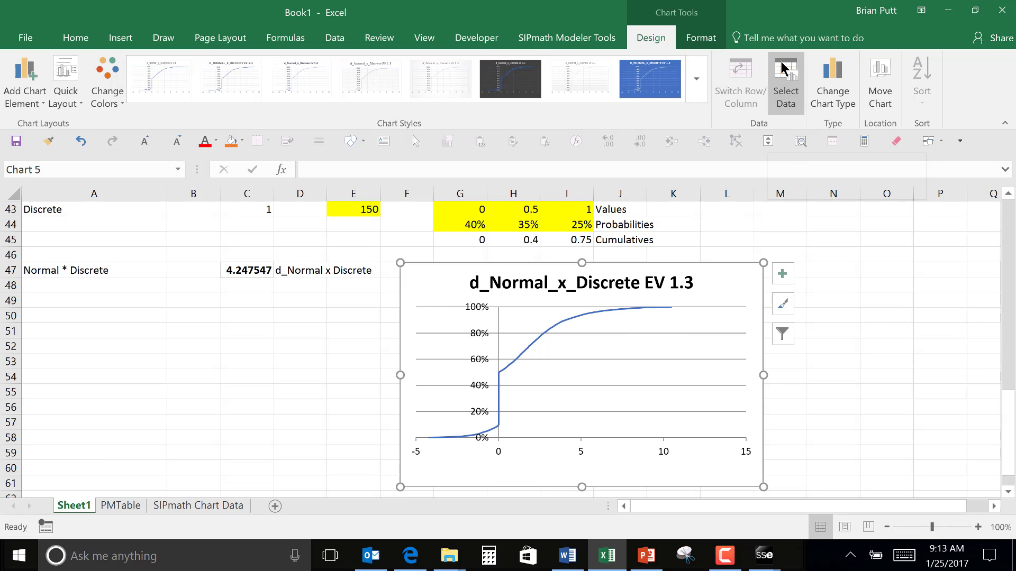
left_click(784, 74)
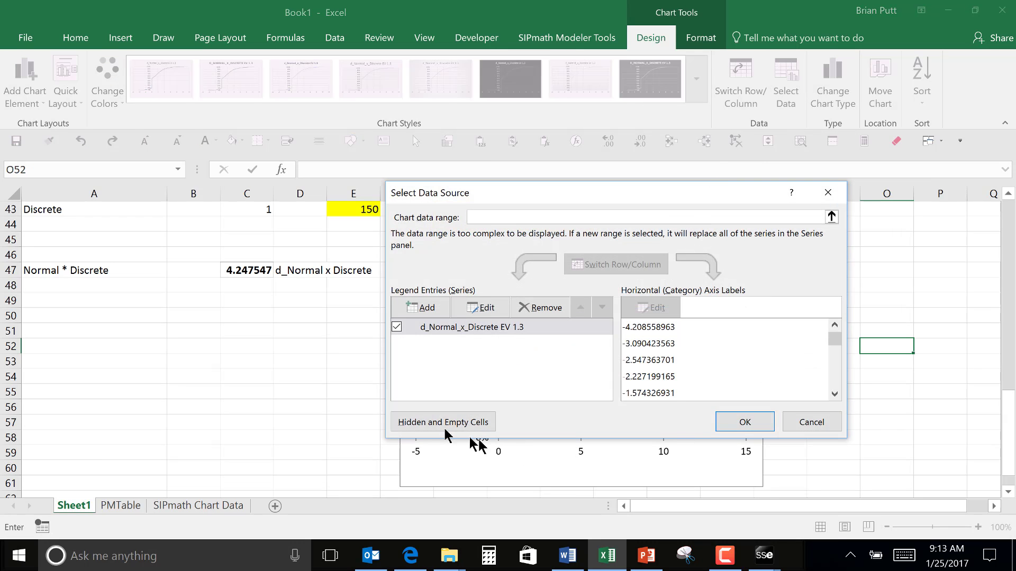
left_click(428, 309)
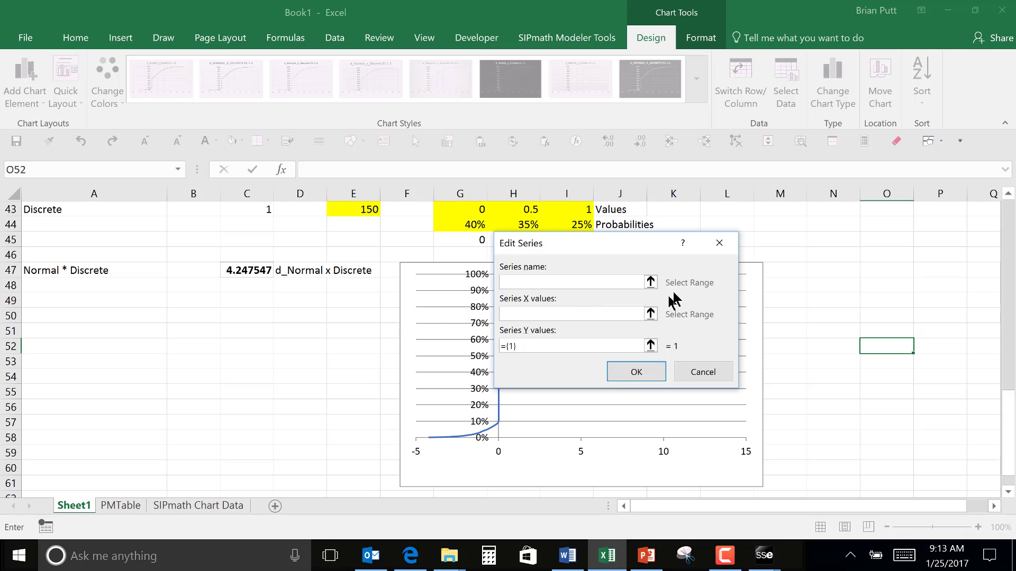
left_click(650, 282)
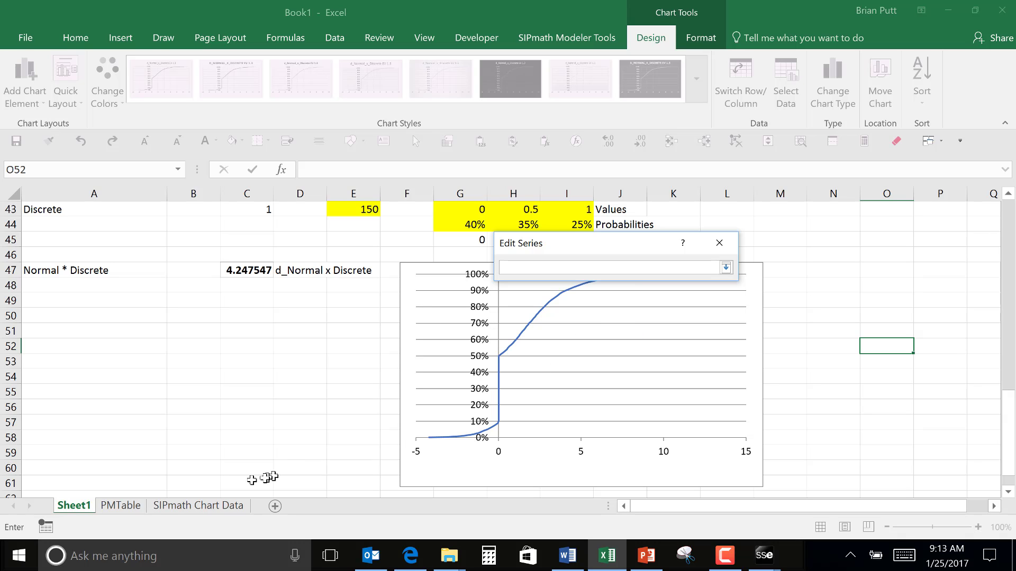
left_click(178, 508)
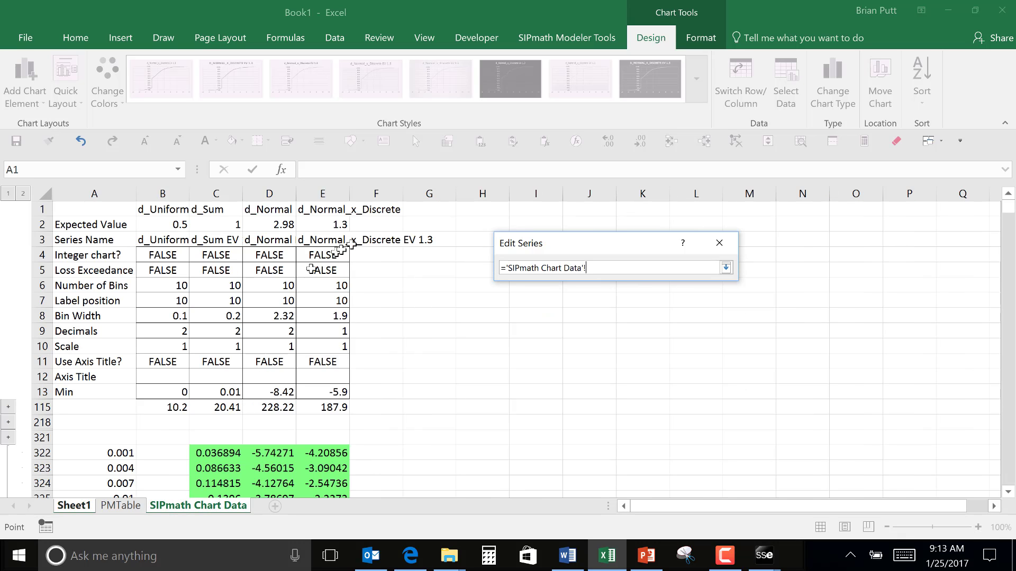
left_click(264, 240)
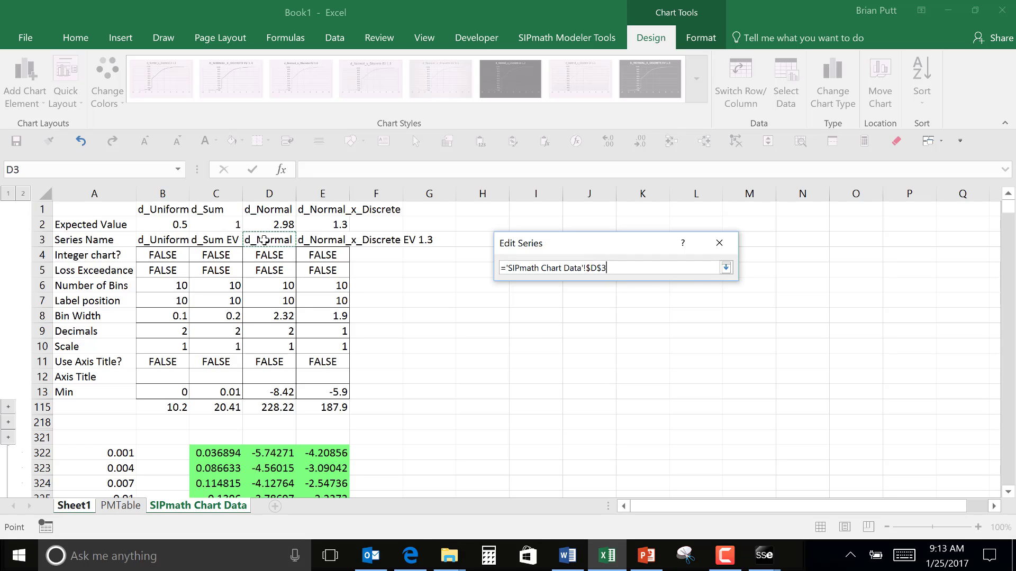
key("Return")
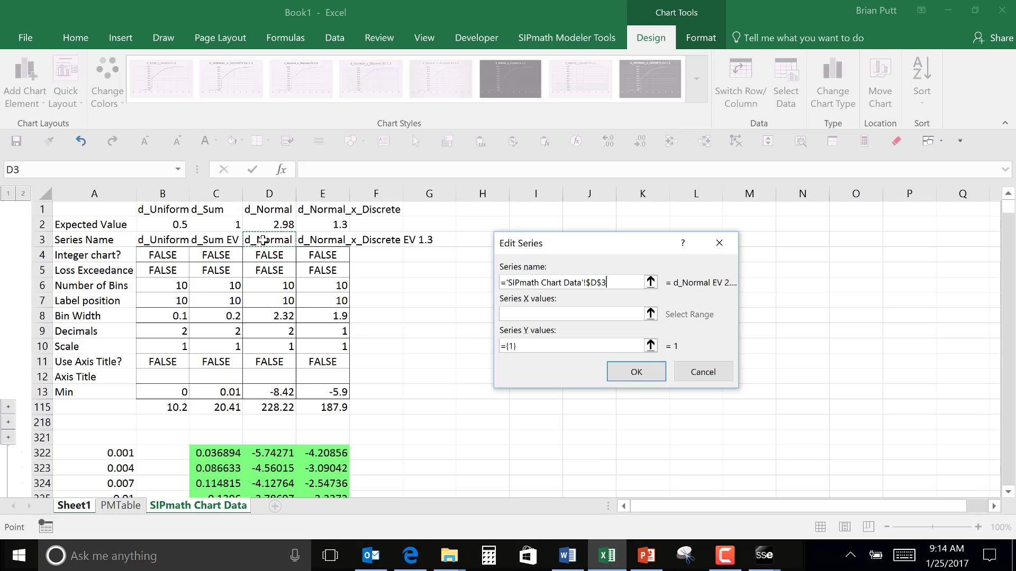
Step: Set the new series' X values to D322:D426 on the SIPmath Chart Data sheet
left_click(652, 318)
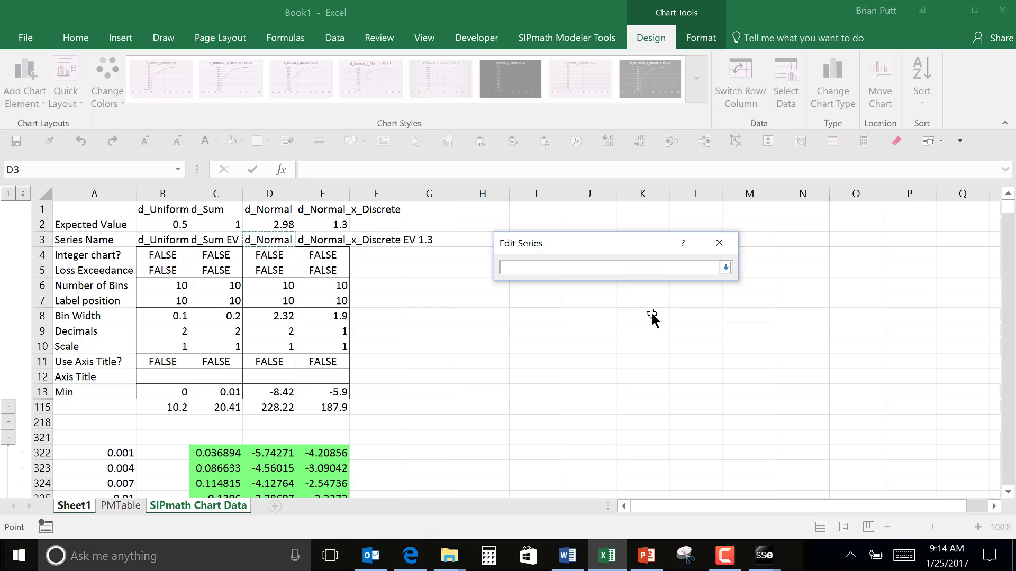
left_click(267, 453)
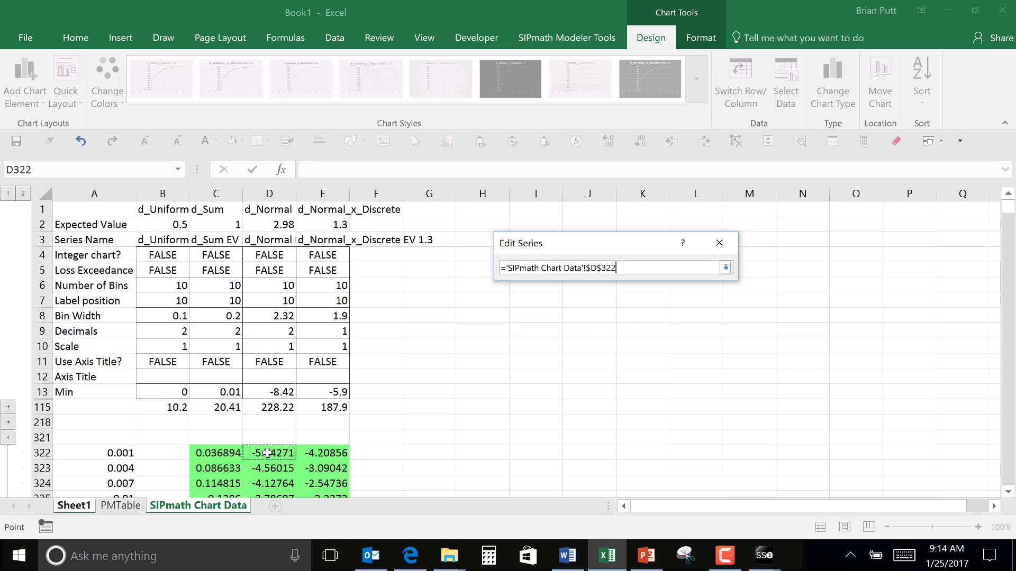
key("ctrl+shift+Down")
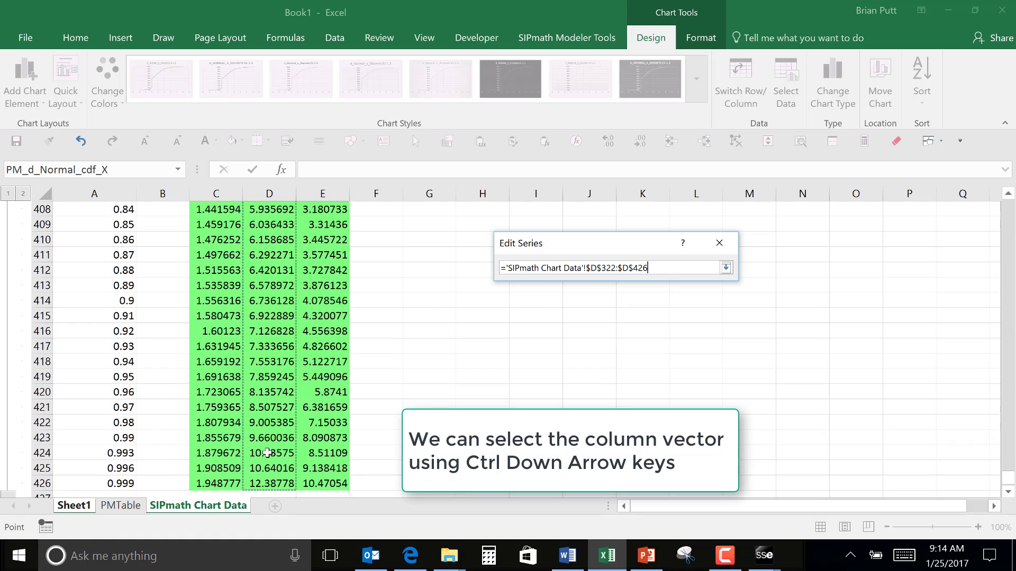
key("Return")
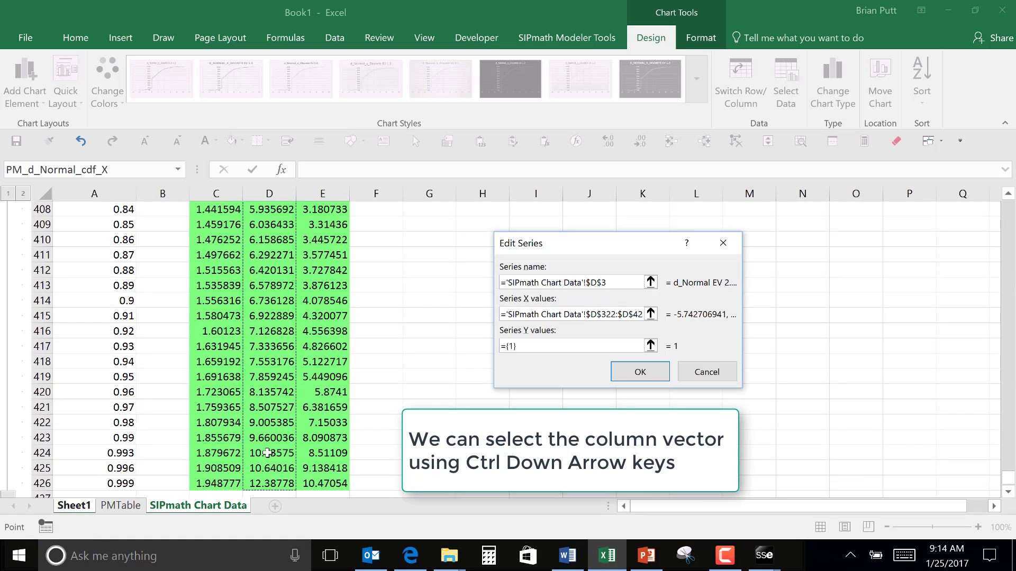
Step: Set the series' Y values to A322:A426 on the SIPmath Chart Data sheet and accept the chart's data source changes
left_click(651, 346)
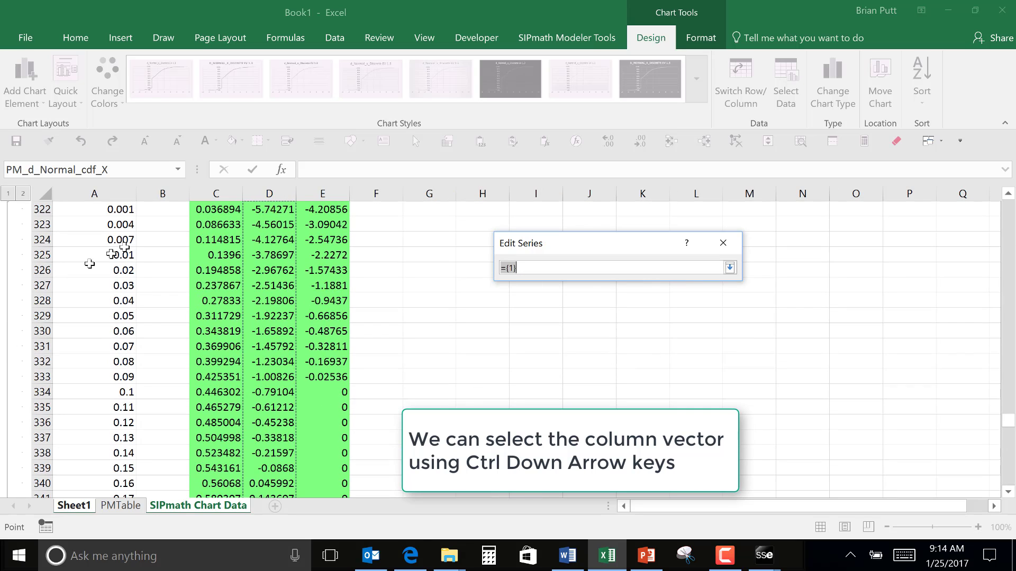
left_click(118, 212)
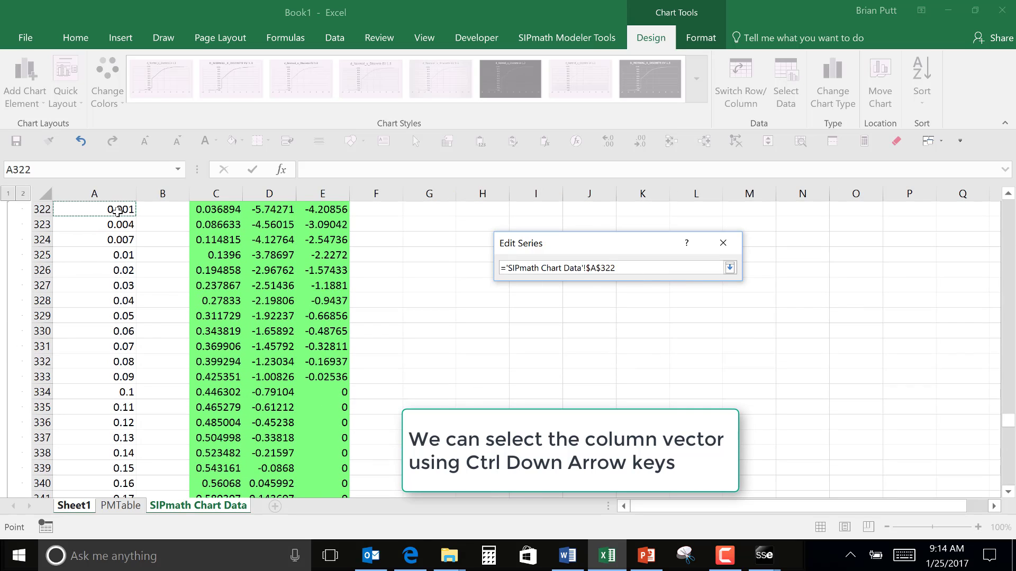
key("End")
key("shift+Down")
key("Return")
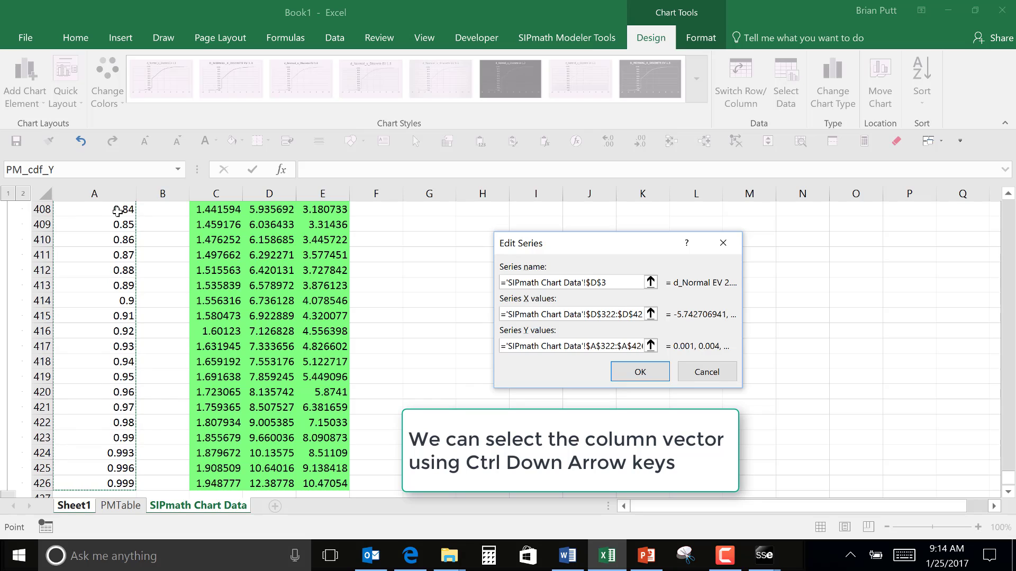
left_click(618, 371)
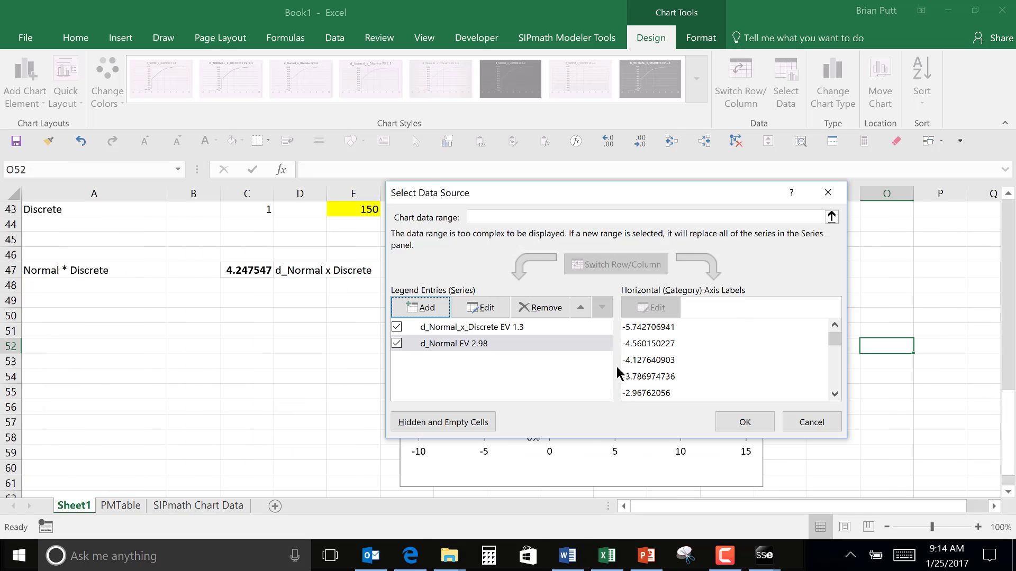
left_click(760, 422)
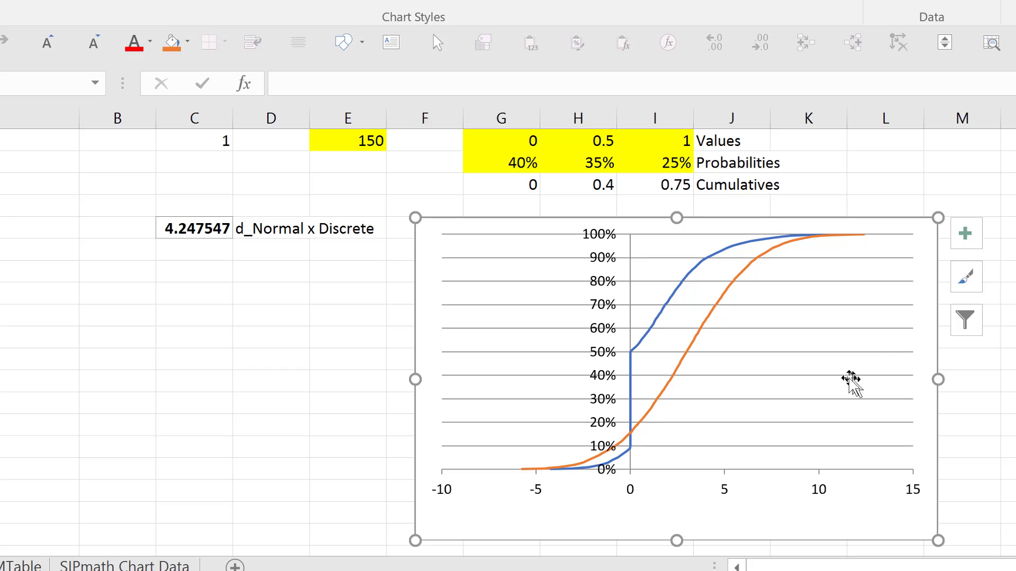
Step: Add a legend and a chart title to the combined cumulative chart
left_click(965, 235)
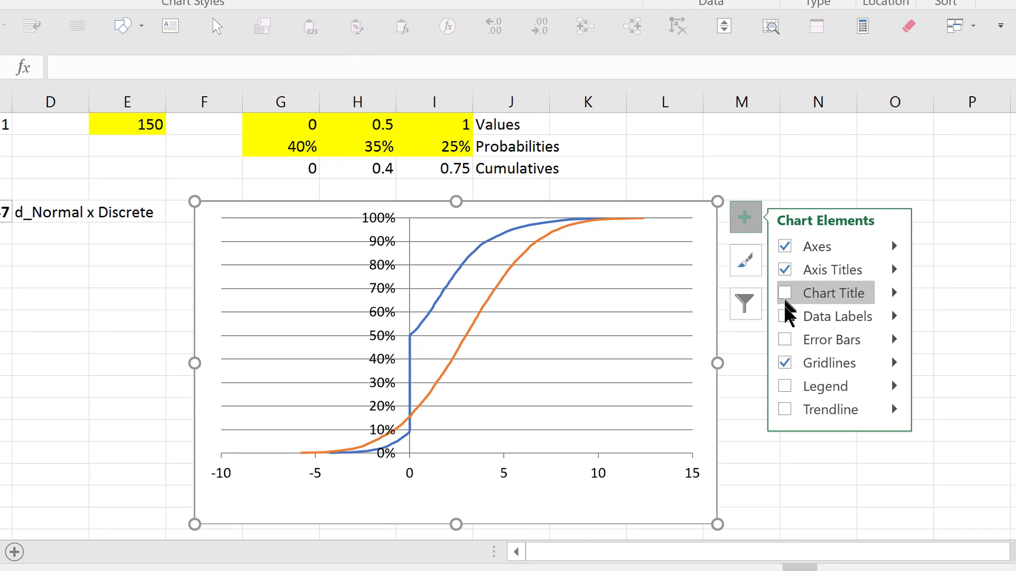
left_click(784, 386)
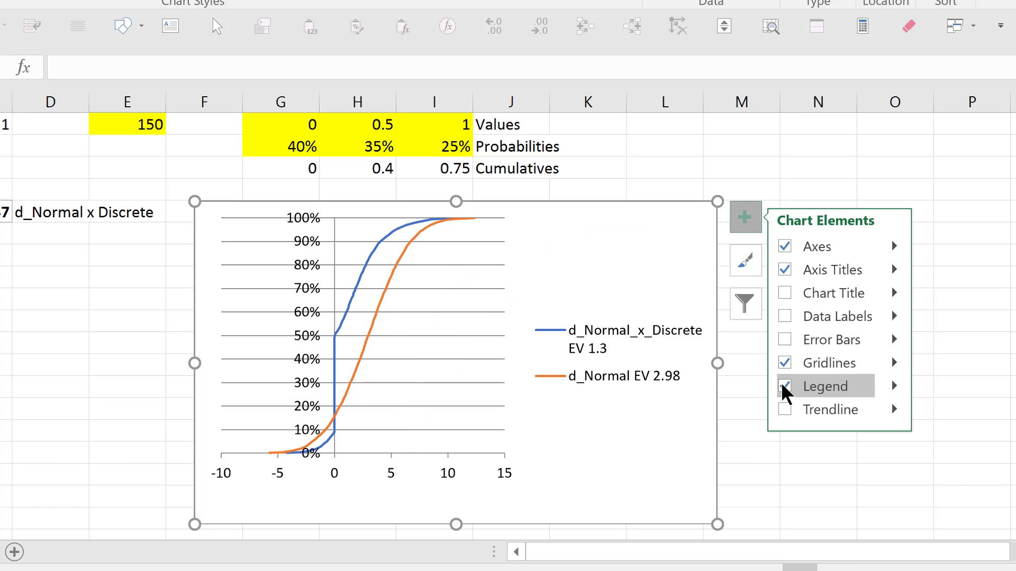
left_click(785, 294)
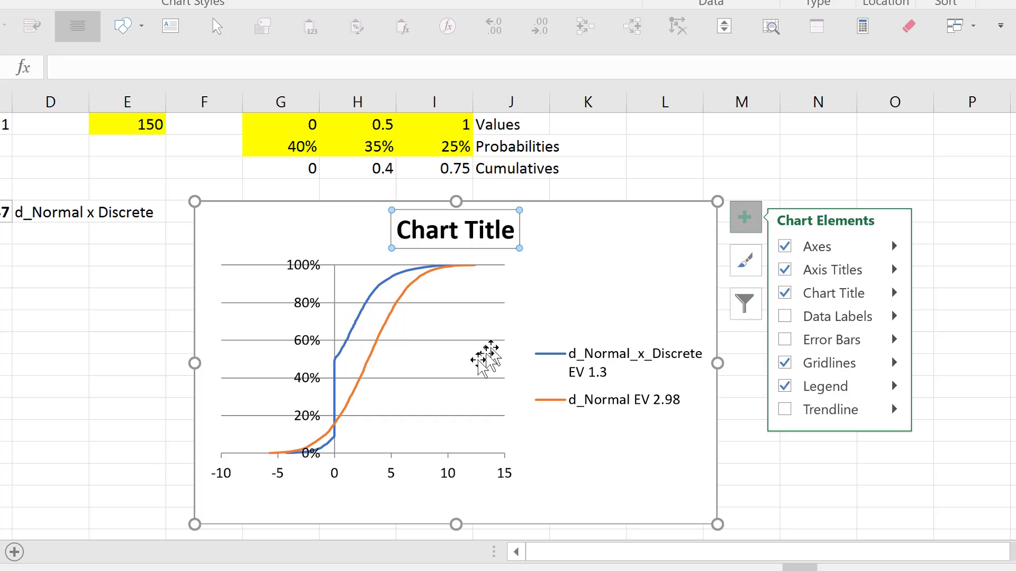
Step: Widen the chart's plot area to nearly the full chart width, overlapping the legend
left_click(470, 364)
left_click_drag(505, 360, 697, 341)
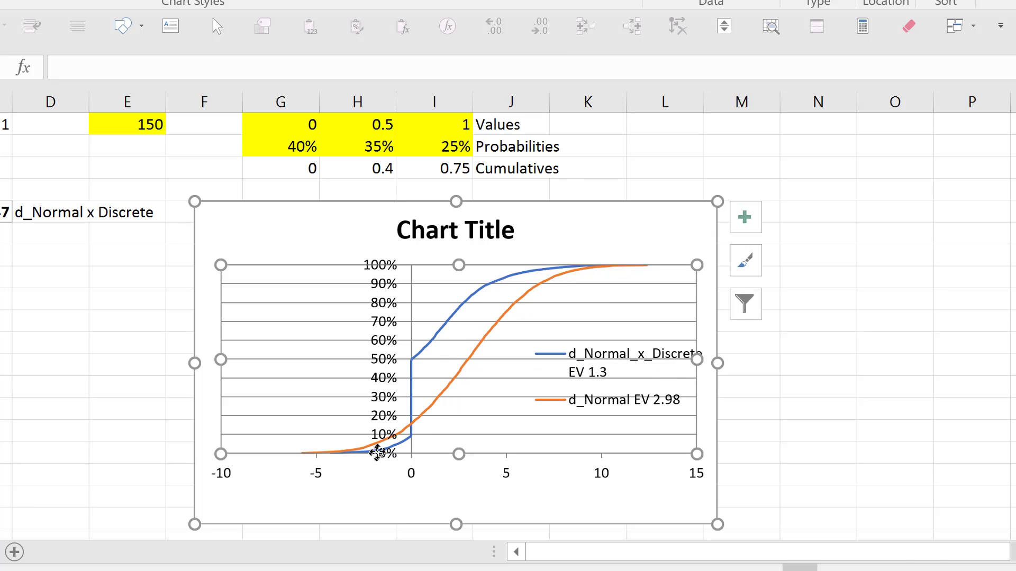
mouse_move(378, 453)
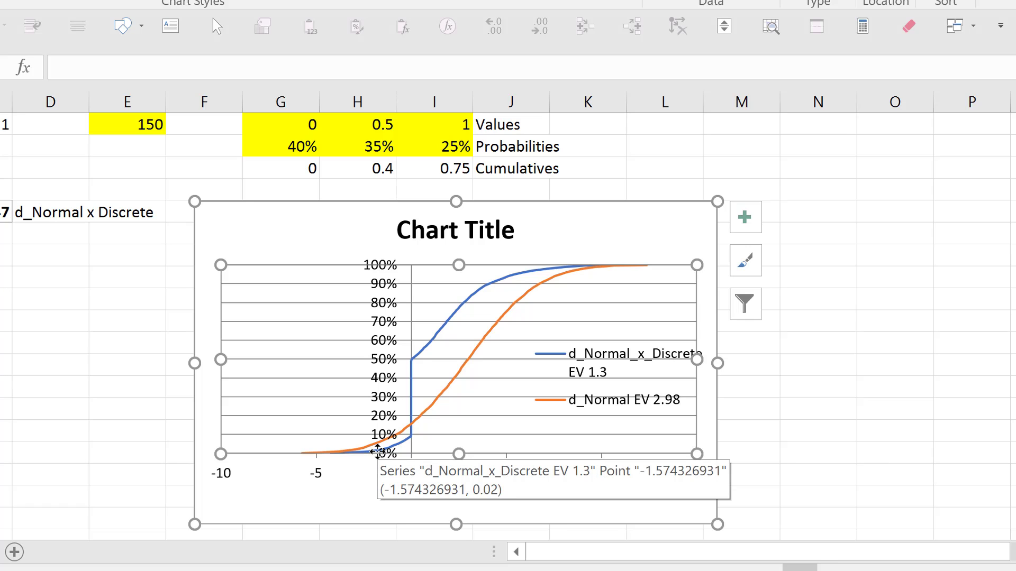
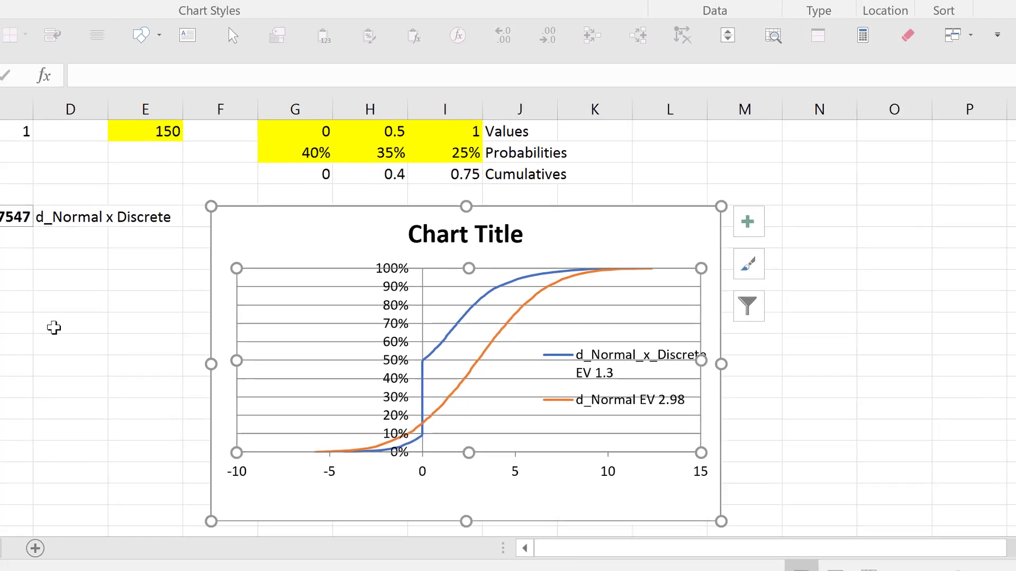
Step: Enter the label Triangular in cell A63 below the chart
left_click(35, 321)
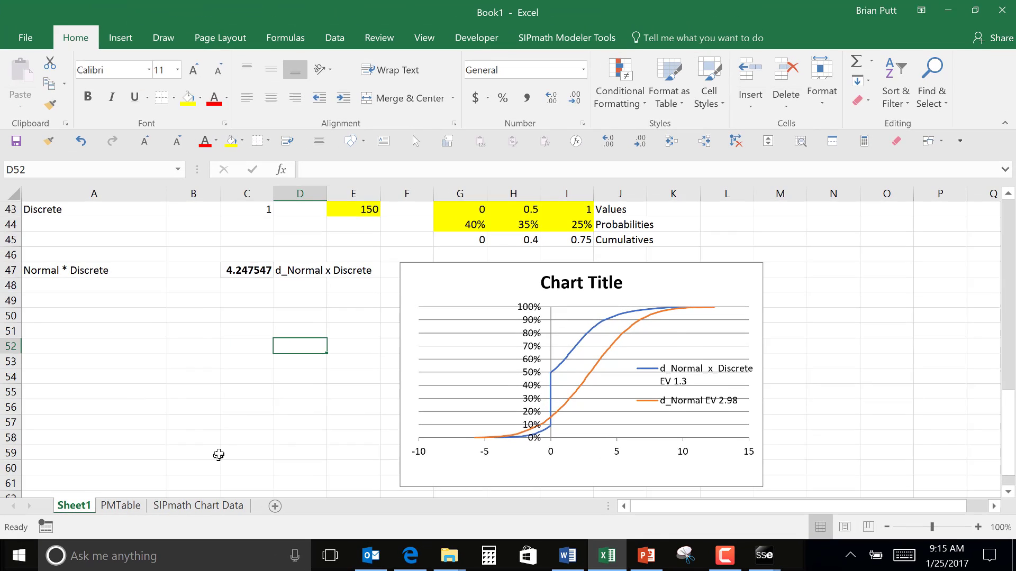
scroll(218, 455, "down", 3)
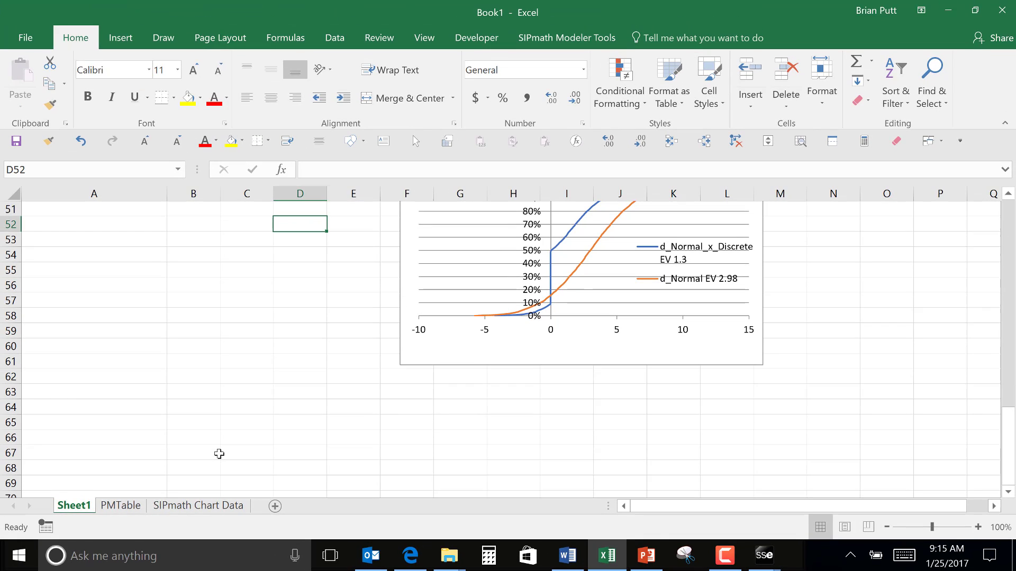
left_click(72, 398)
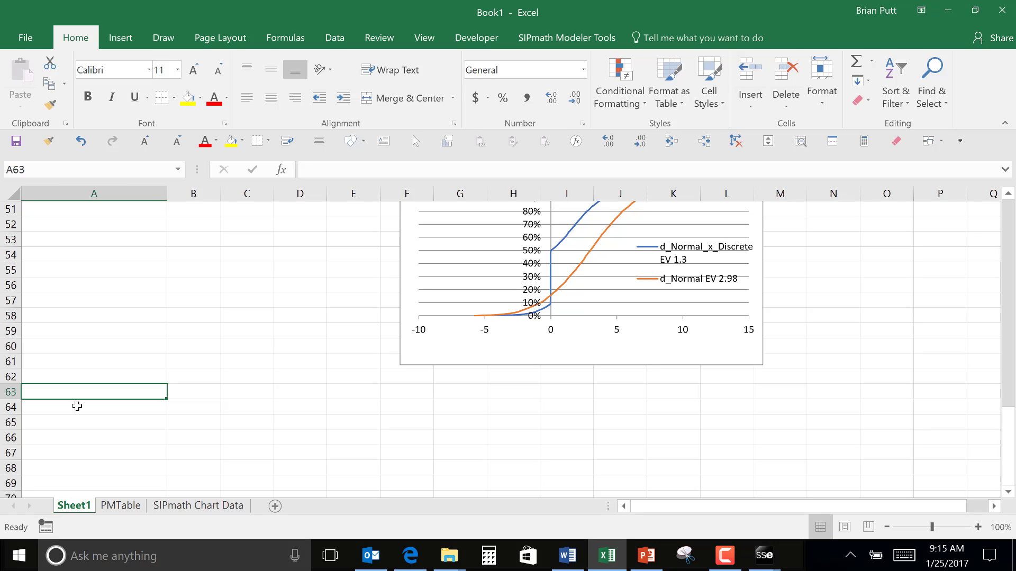
type("Tran")
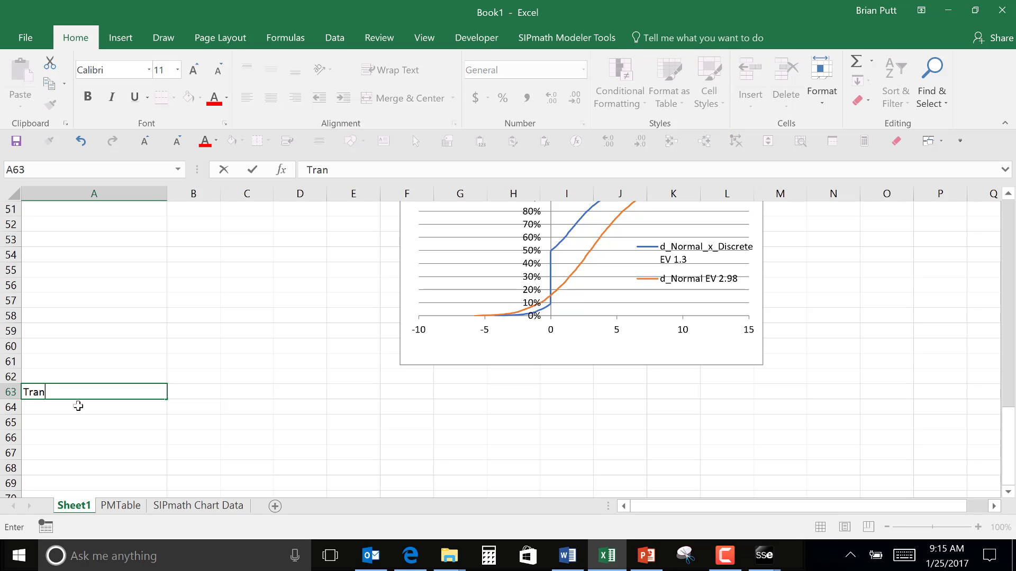
key("BackSpace")
type("angular")
key("Tab")
key("Right")
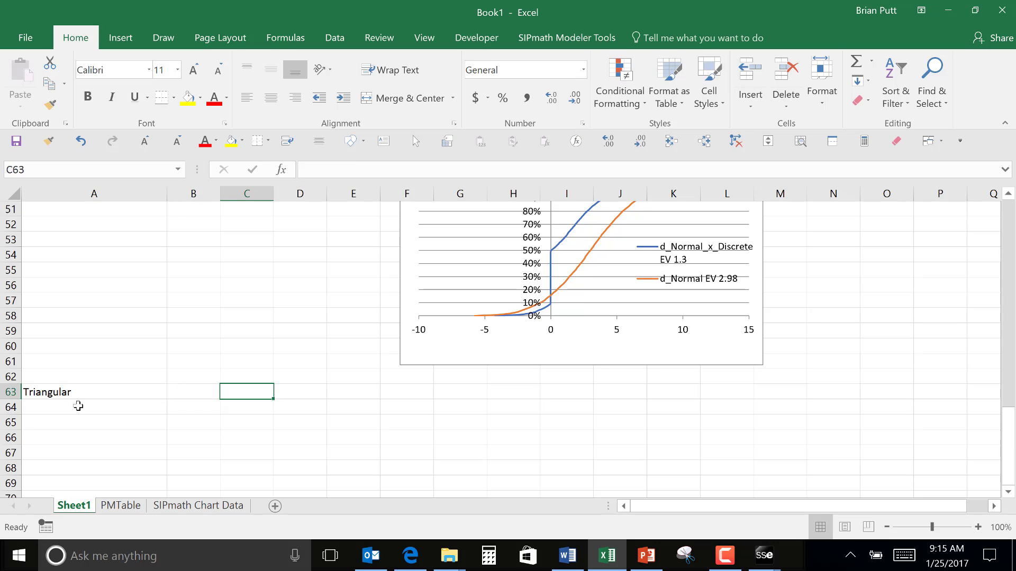
Step: Enter the headings Result in C62 and Name in D62 for the Triangular row
key("Up")
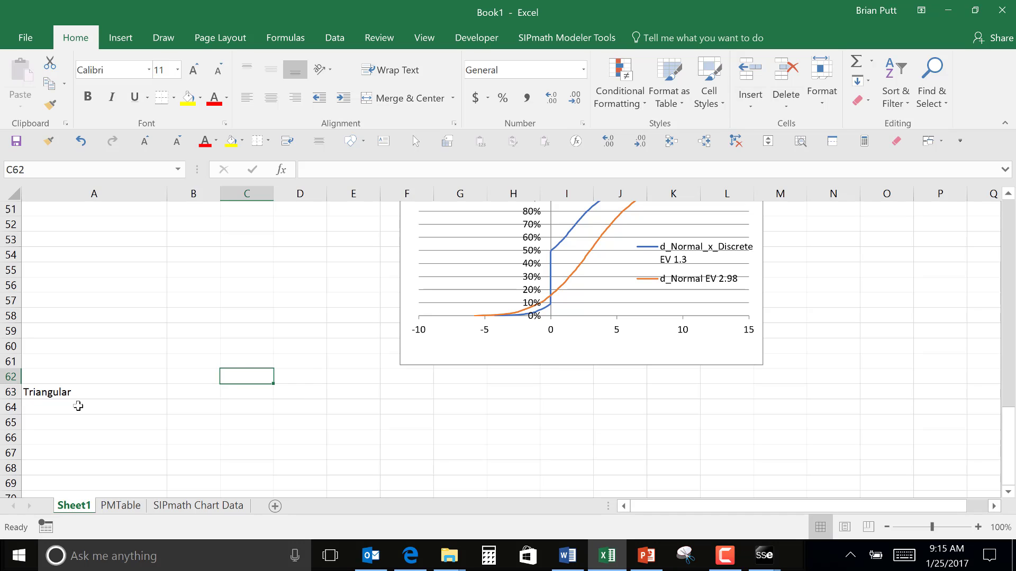
type("Result")
key("Tab")
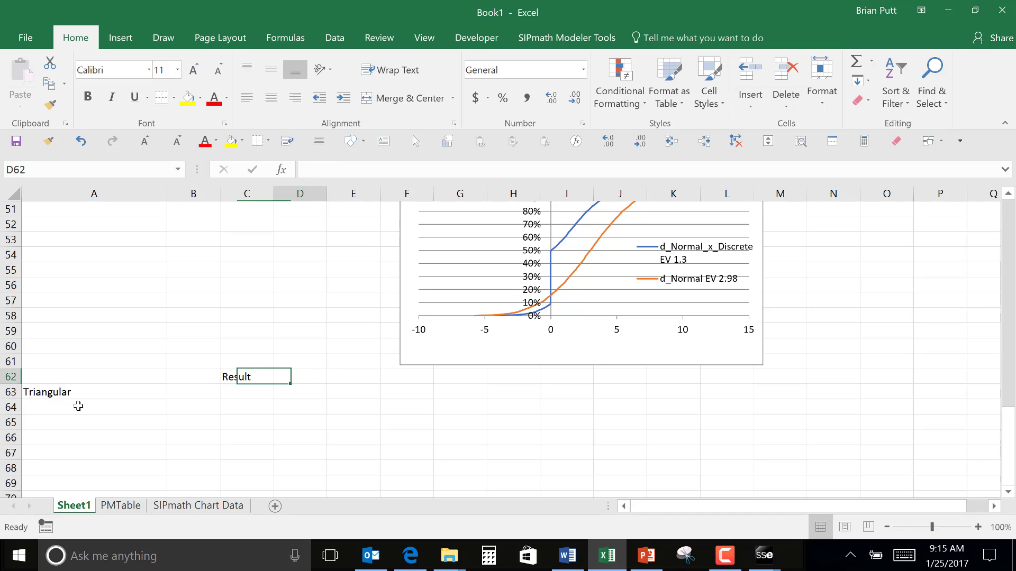
type("Name")
key("Return")
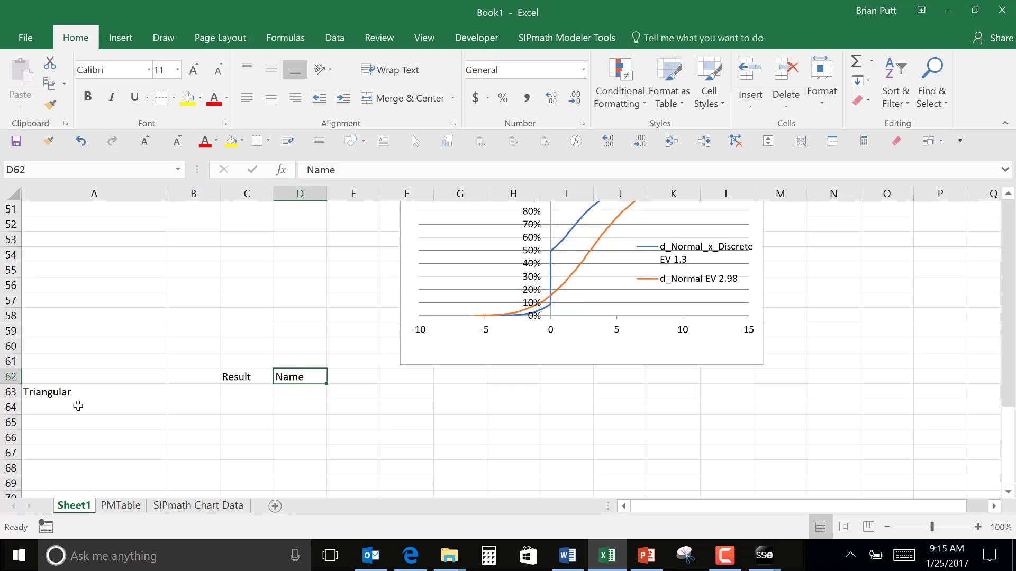
Step: Enter the headings Min in F62, Most Likely in G62 and Max in H62 for the Triangular row
key("Right")
key("Right")
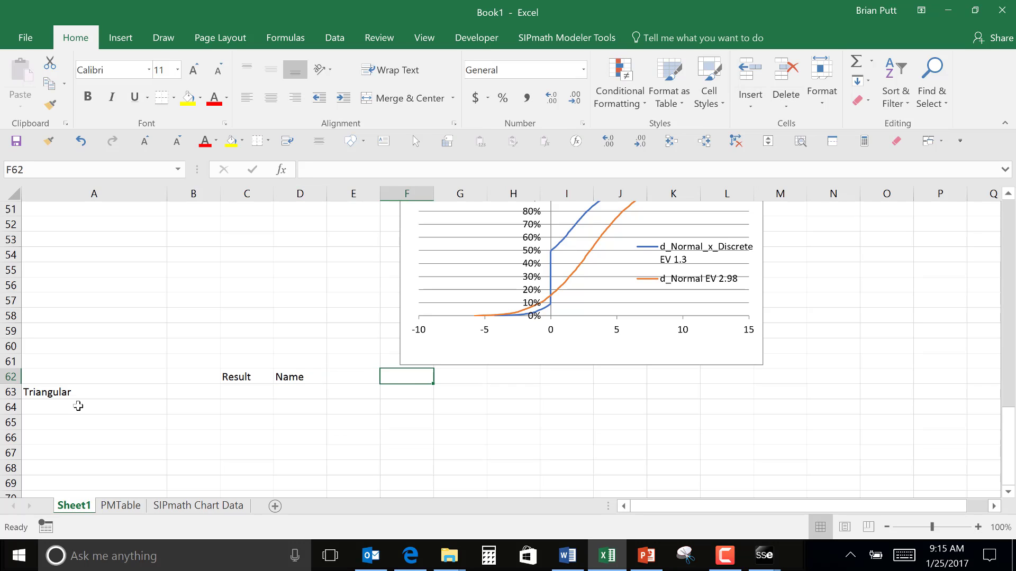
type("Min")
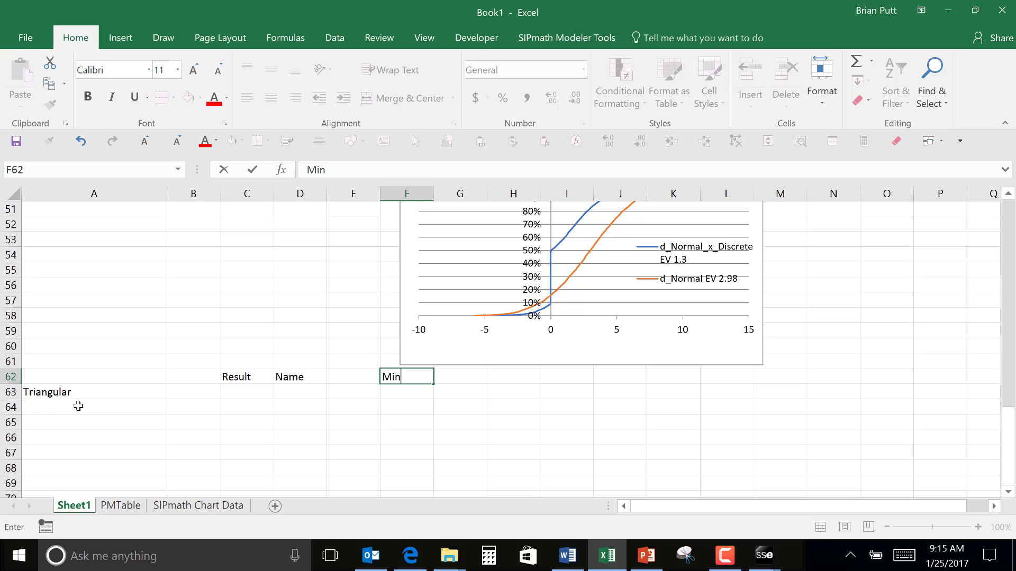
key("Tab")
type("Mos")
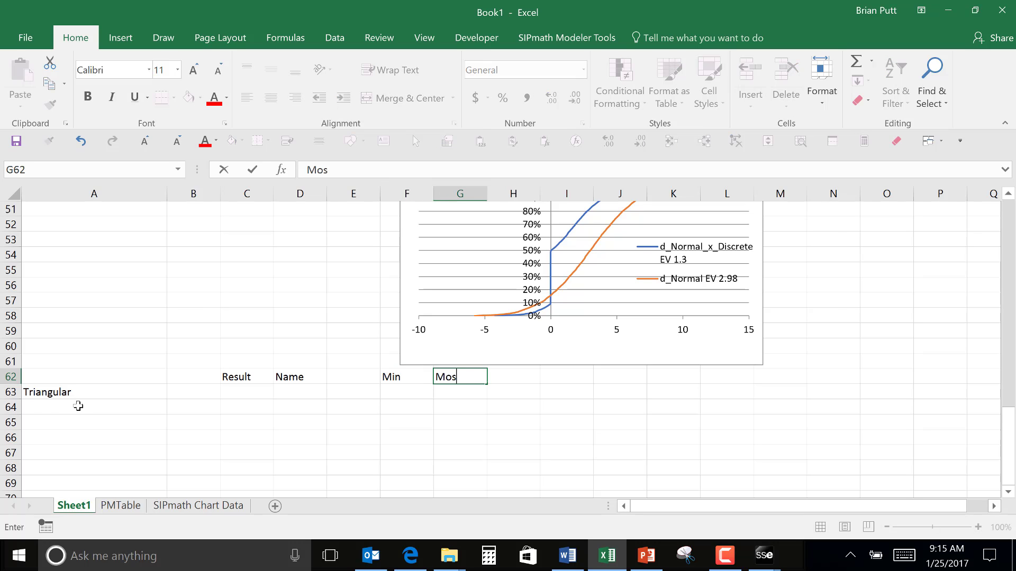
type("t Likely")
key("Tab")
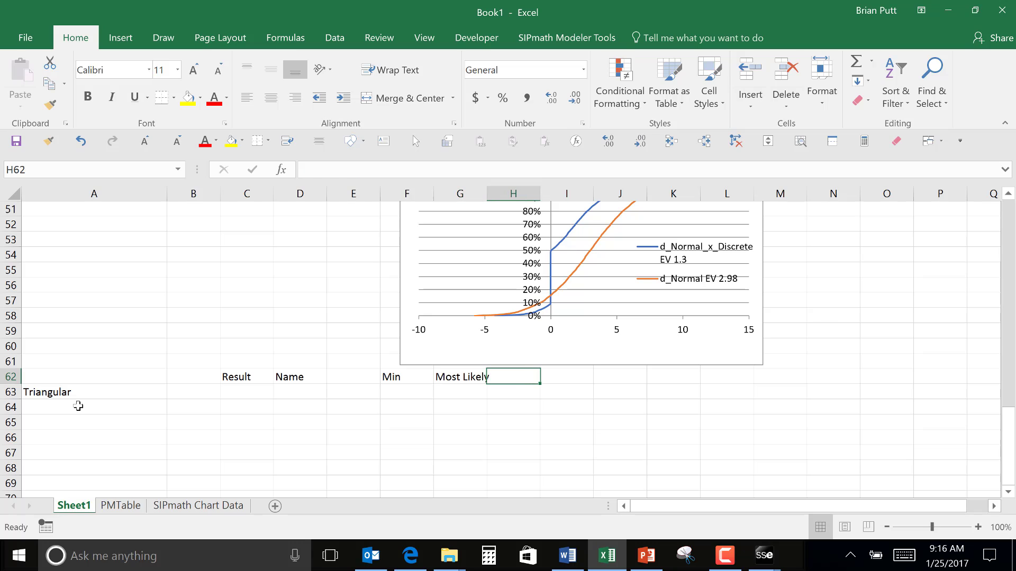
type("Max")
key("shift+Tab")
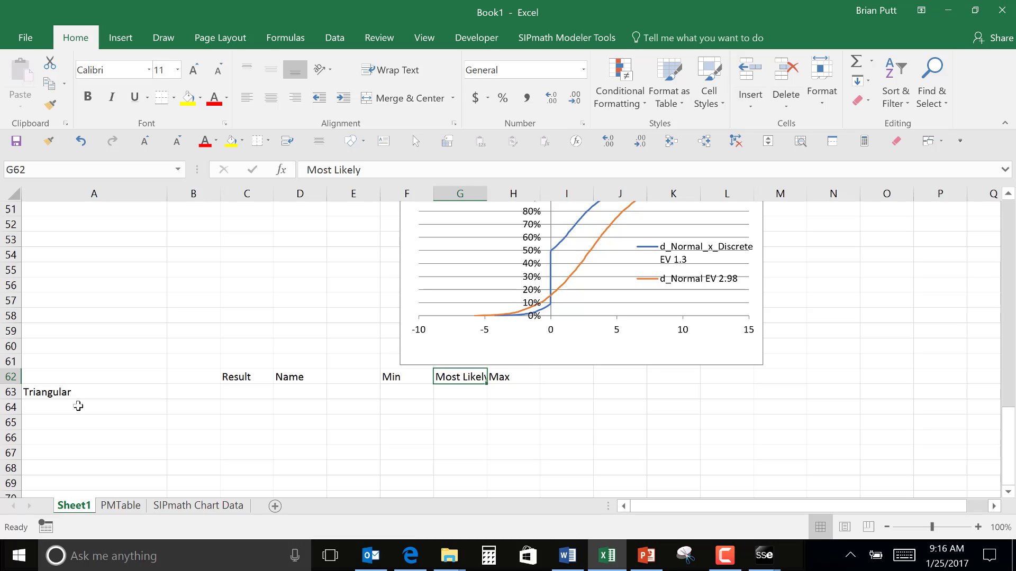
Step: Enter the headings Seed in J62 and Rand in K62 for the Triangular row
key("Down")
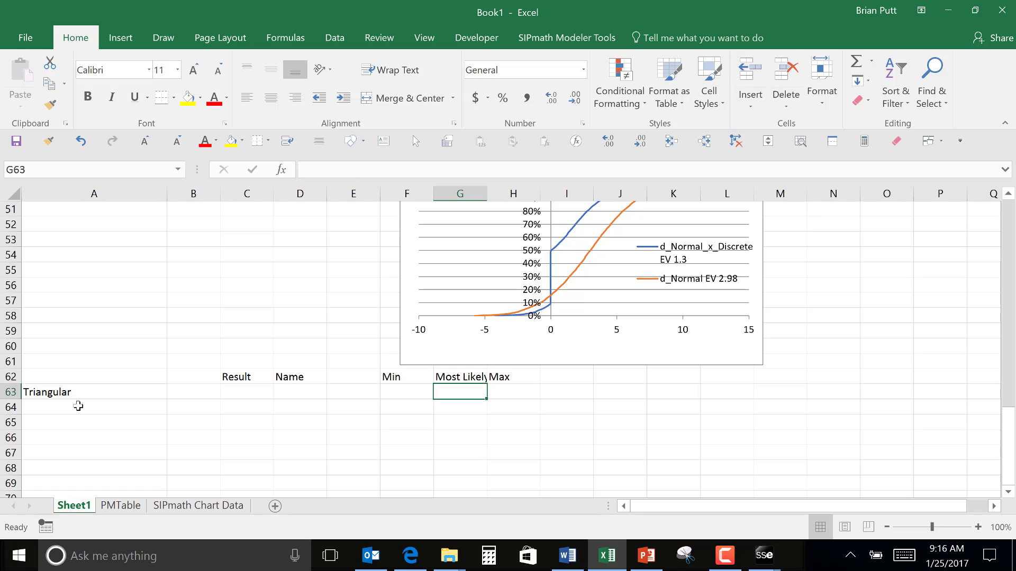
key("Right")
key("Right")
key("Right")
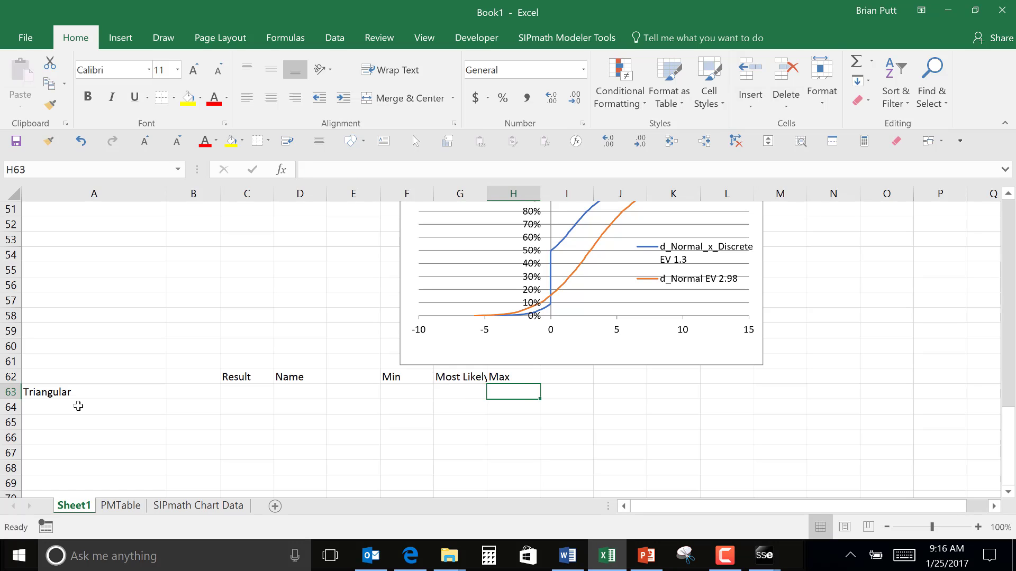
key("Up")
type("Seed")
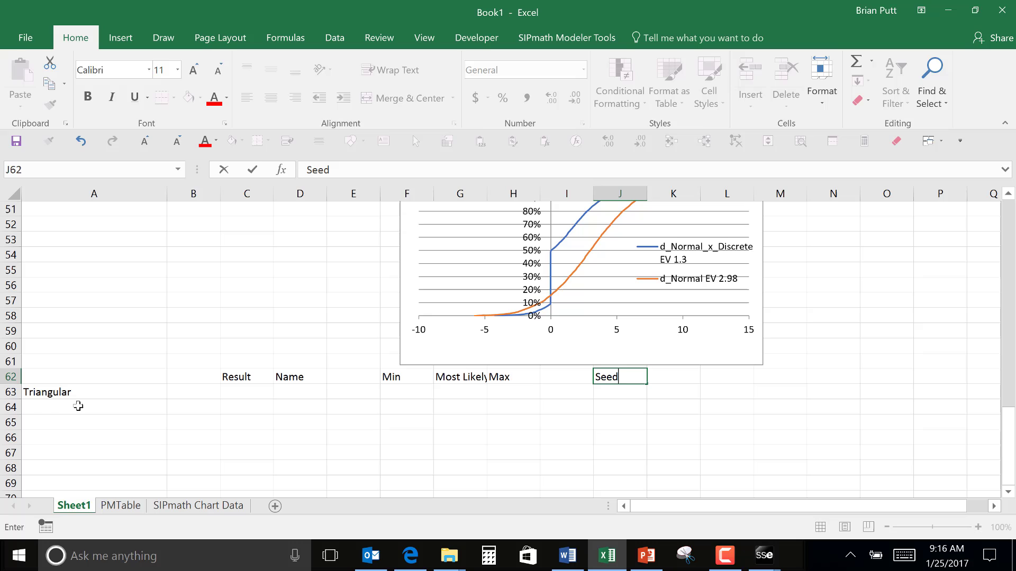
key("ctrl+Return")
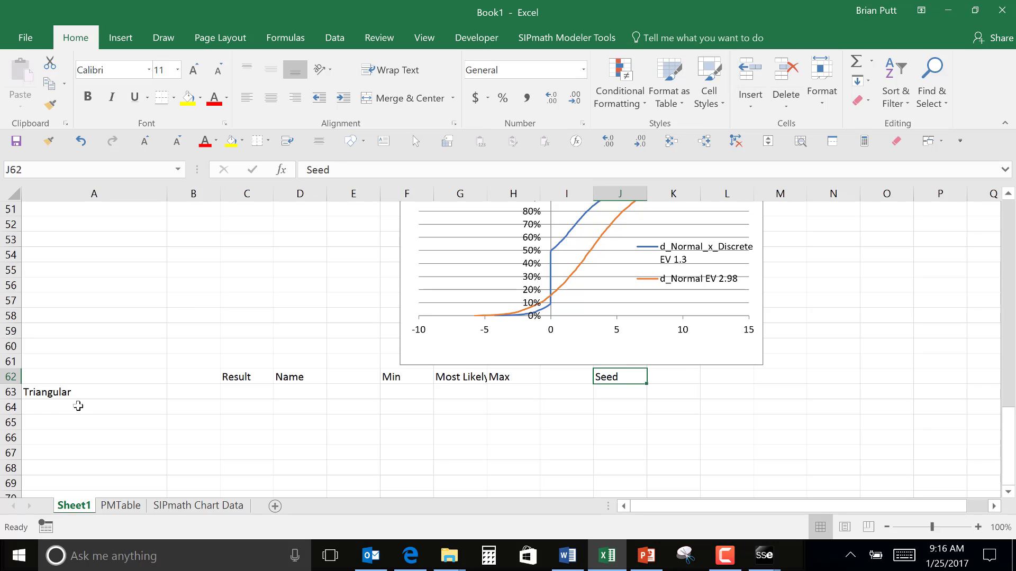
key("Right")
type("Rand")
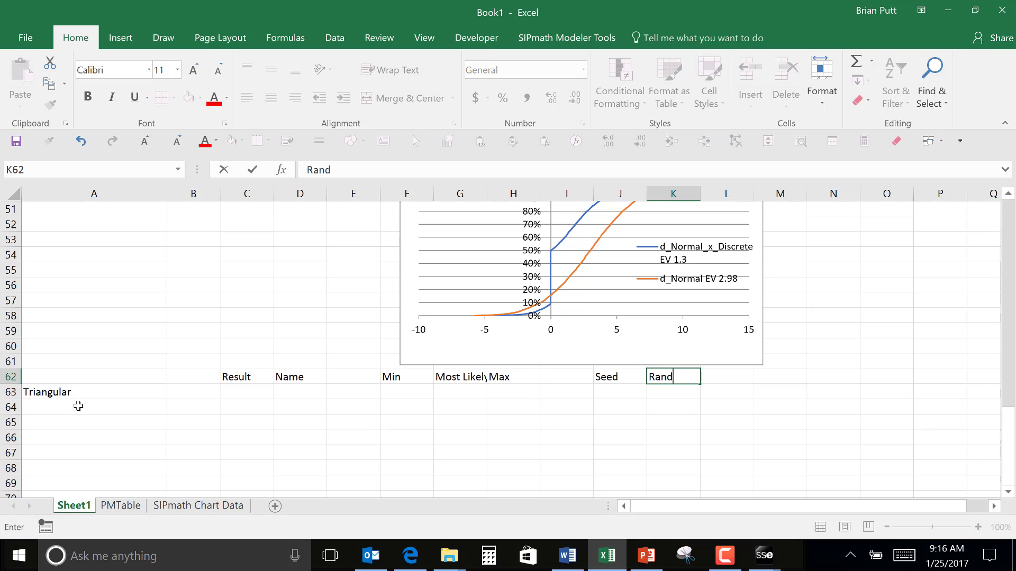
key("ctrl+Return")
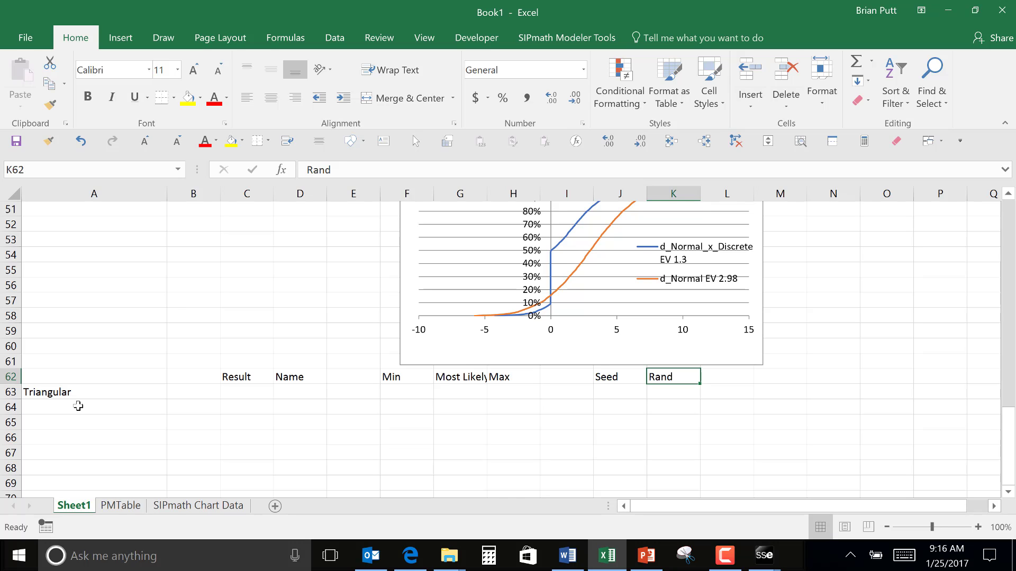
Step: Enter the triangular parameters -4.5 as Min in F63, 3 as Most Likely in G63 and 10.5 as Max in H63
key("Left")
key("Left")
key("Left")
key("Left")
key("Left")
key("Down")
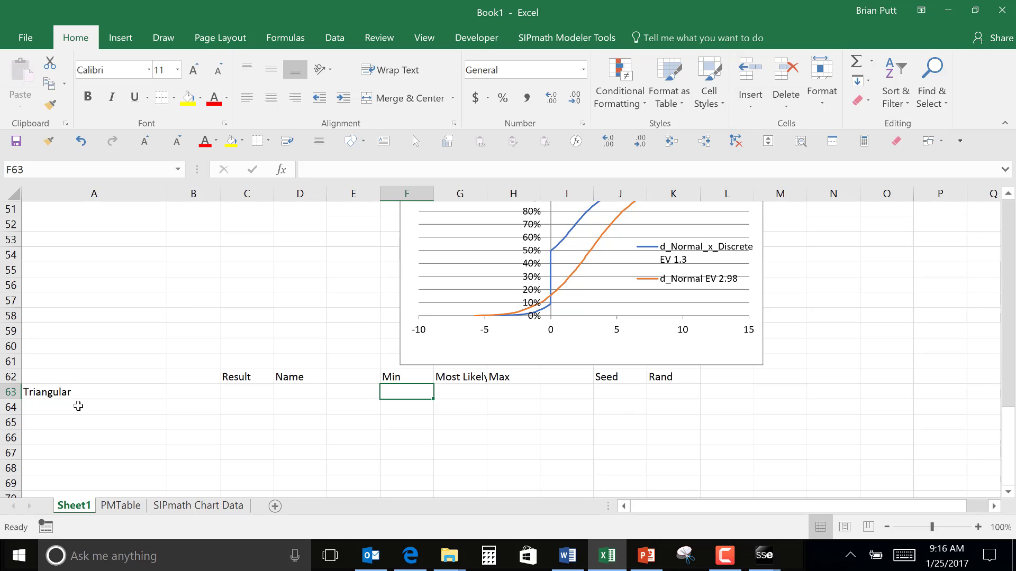
type("-4.")
type("5")
key("Tab")
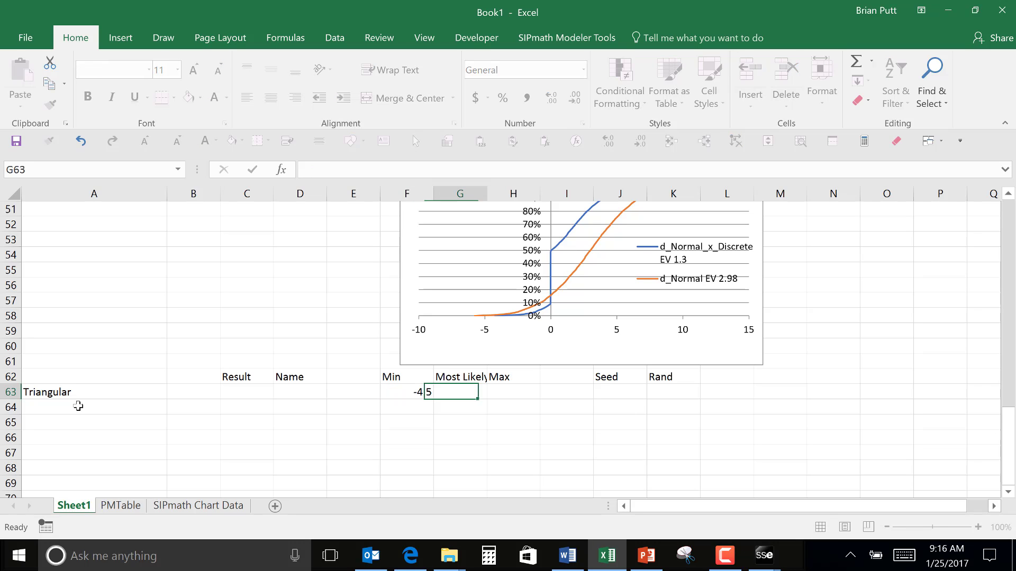
type("3")
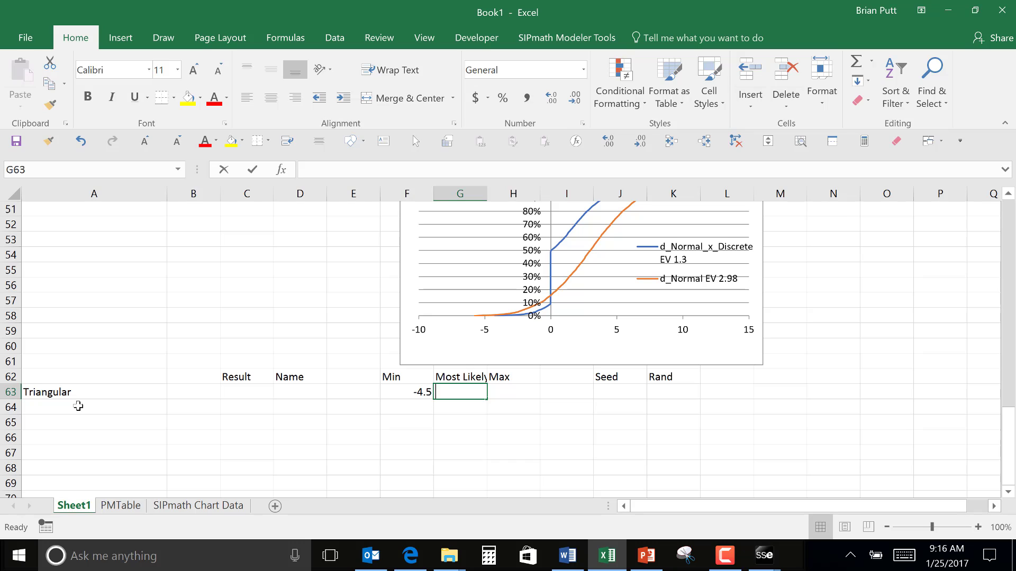
key("Tab")
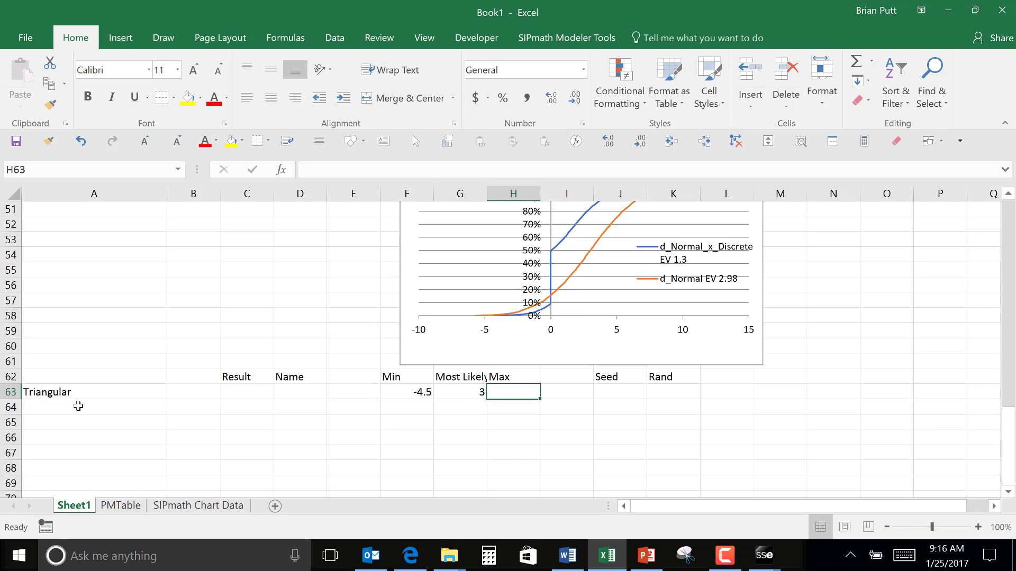
type("1.5")
key("ctrl+Return")
type("10")
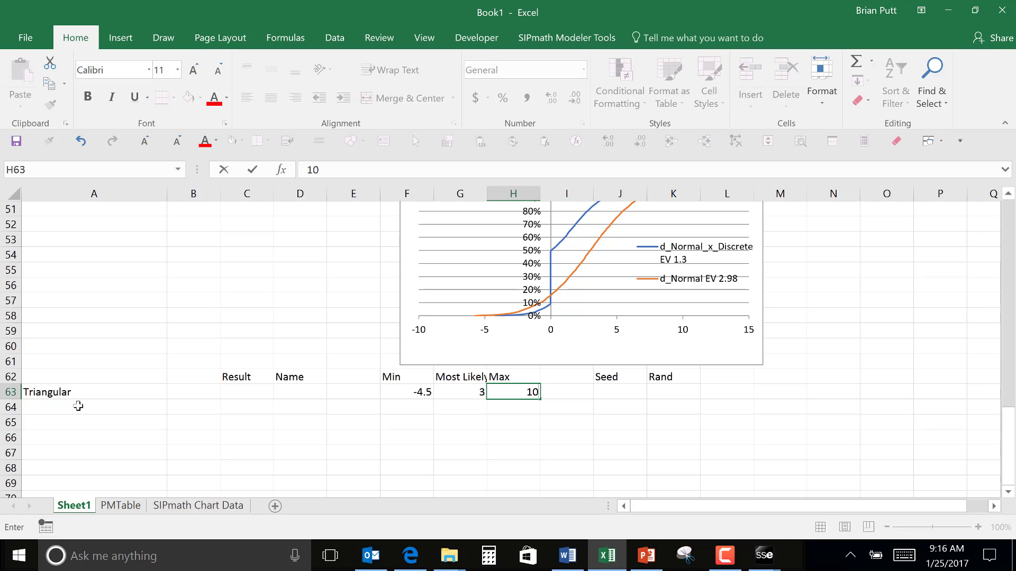
type(".5")
key("ctrl+Return")
Step: Fill the parameter cells F63:H63 with yellow and center their values
key("Left")
key("Left")
key("shift+Right")
key("shift+Right")
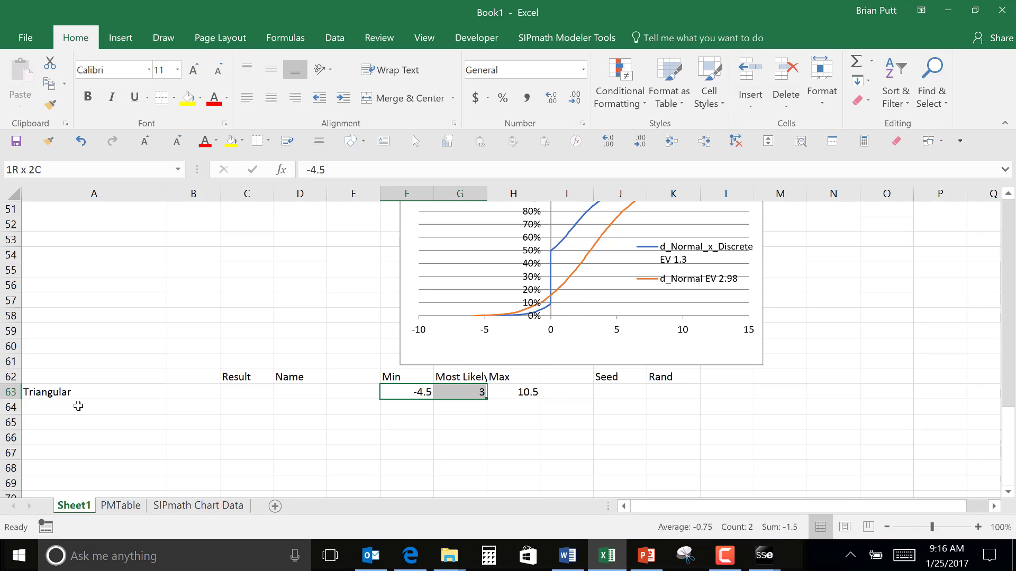
left_click(226, 142)
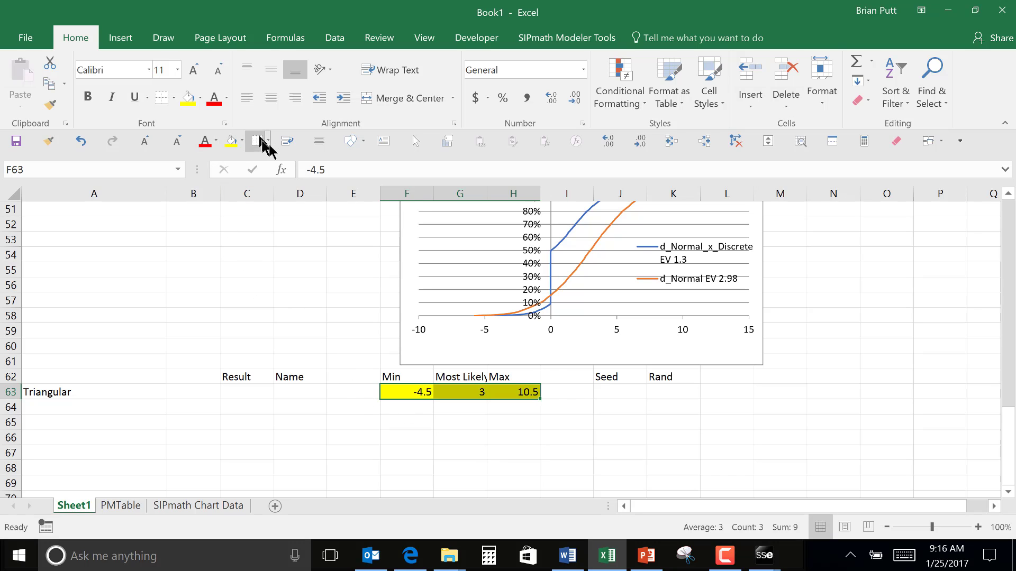
left_click(318, 142)
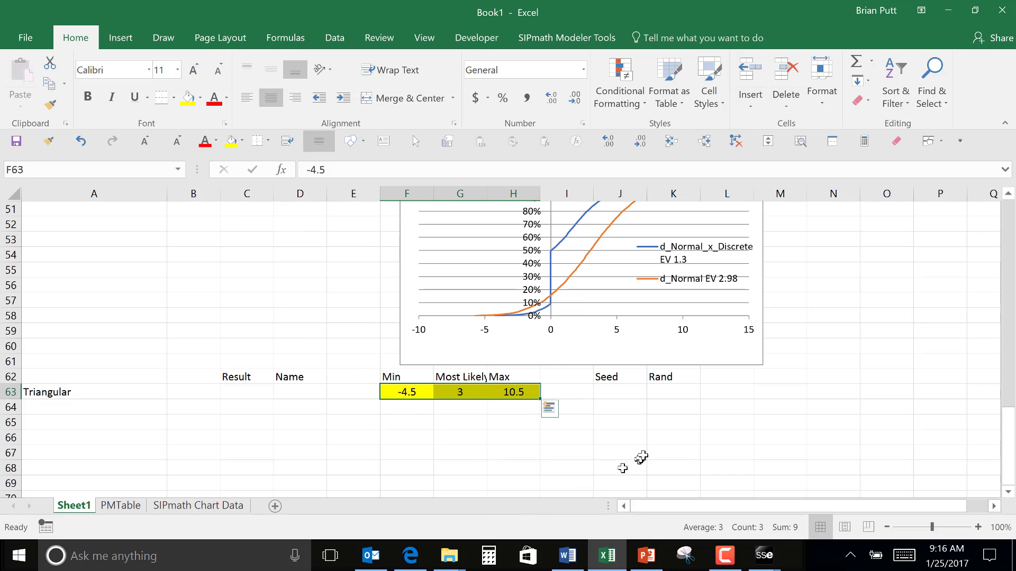
Step: Enter 200 as the Triangular seed in J63
left_click(613, 389)
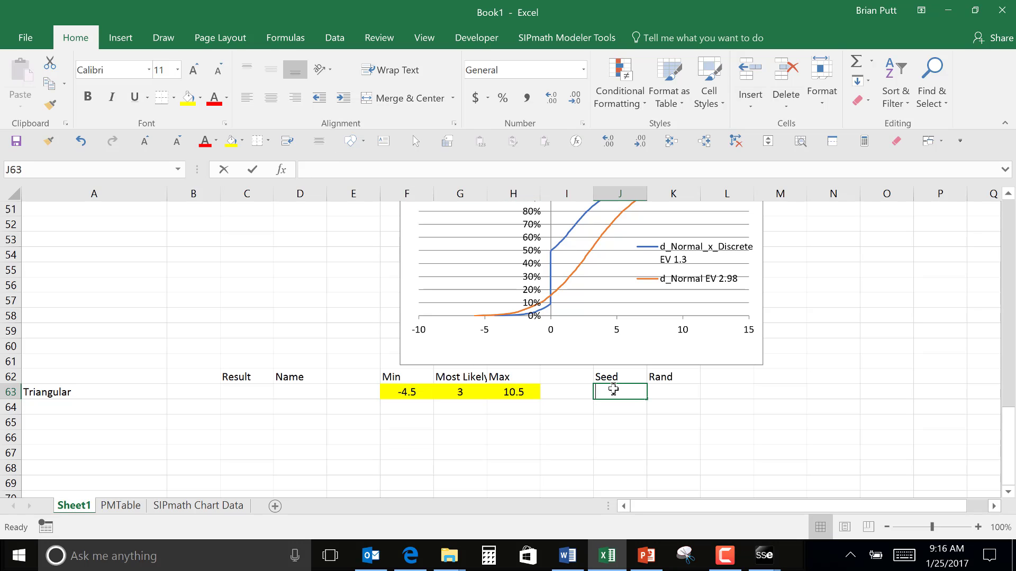
type("200")
key("ctrl+Return")
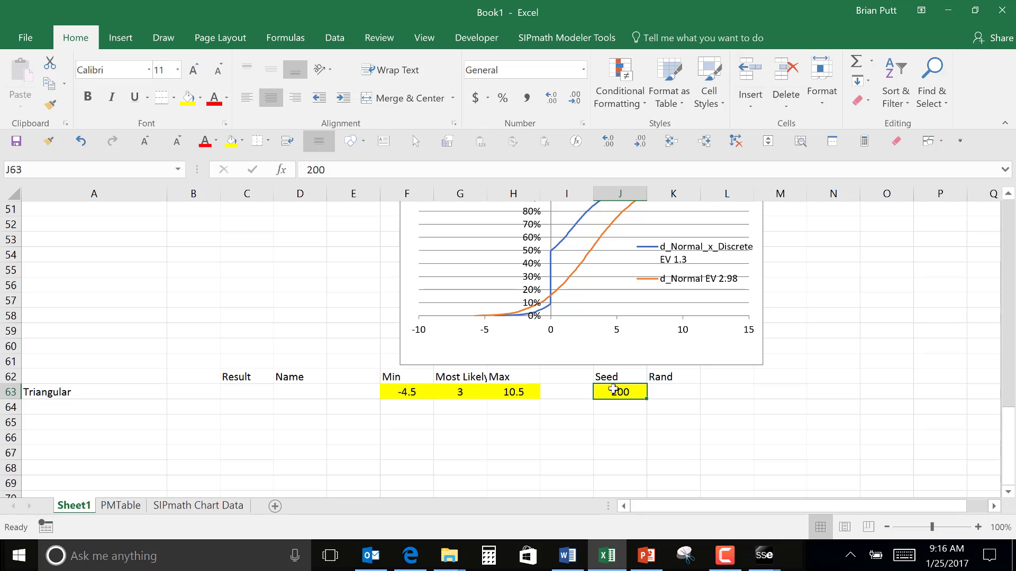
Step: Start a SIPmath triangular distribution in C63, referencing F63 as minimum, G63 as most likely and H63 as maximum
key("Left")
key("Left")
key("Left")
key("Left")
key("Left")
key("Left")
key("Left")
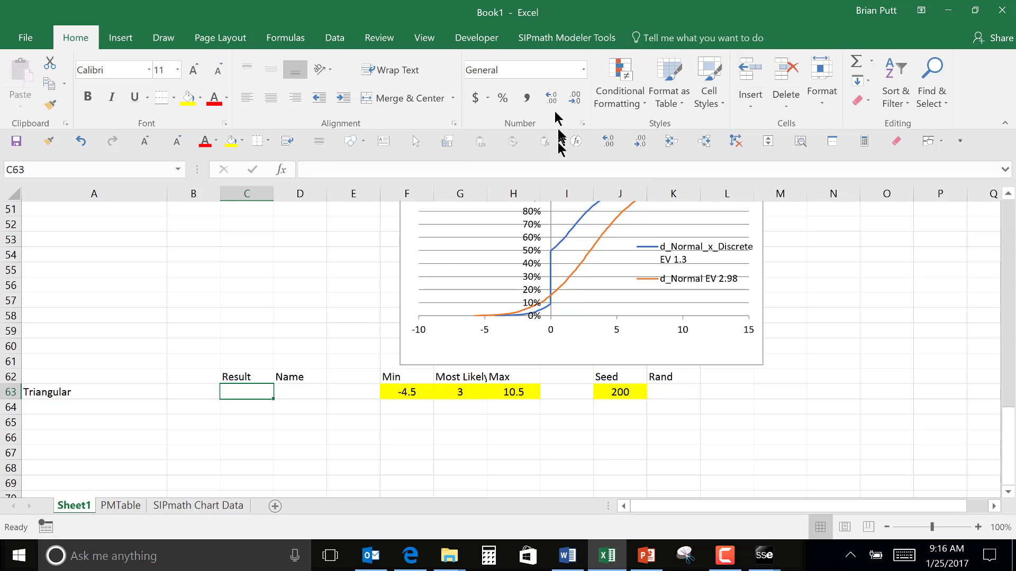
left_click(548, 37)
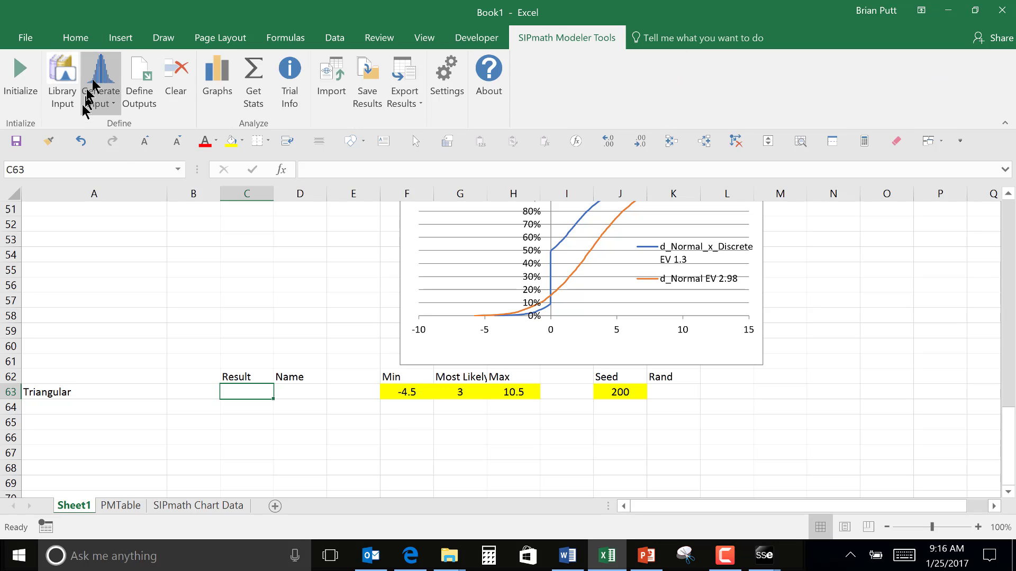
left_click(98, 98)
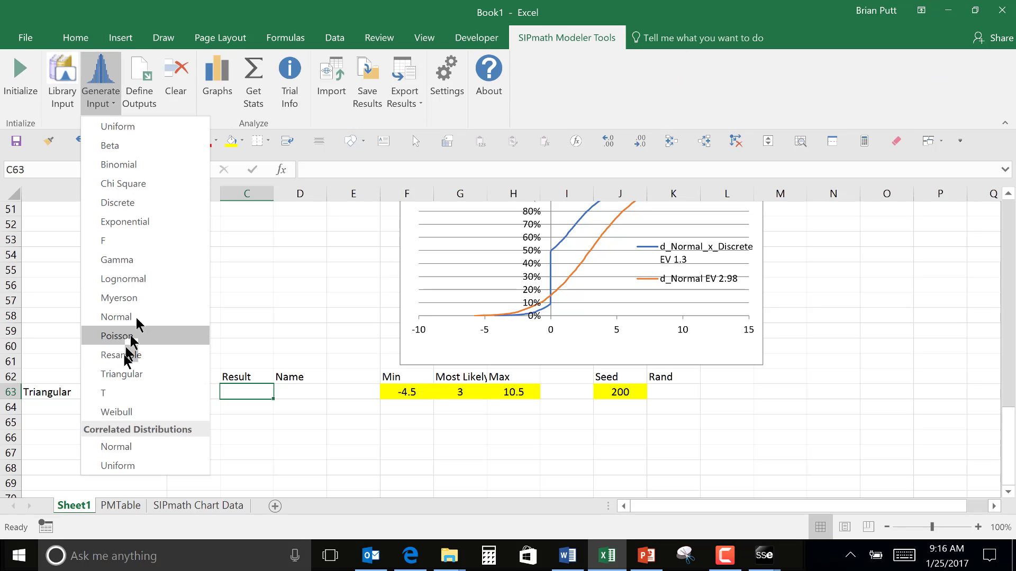
left_click(120, 374)
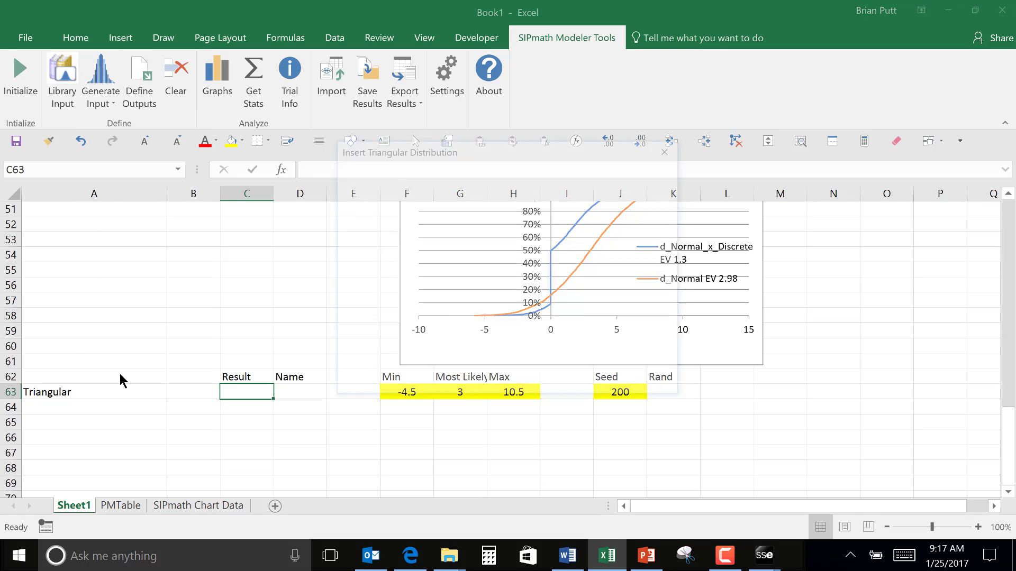
left_click_drag(487, 151, 854, 193)
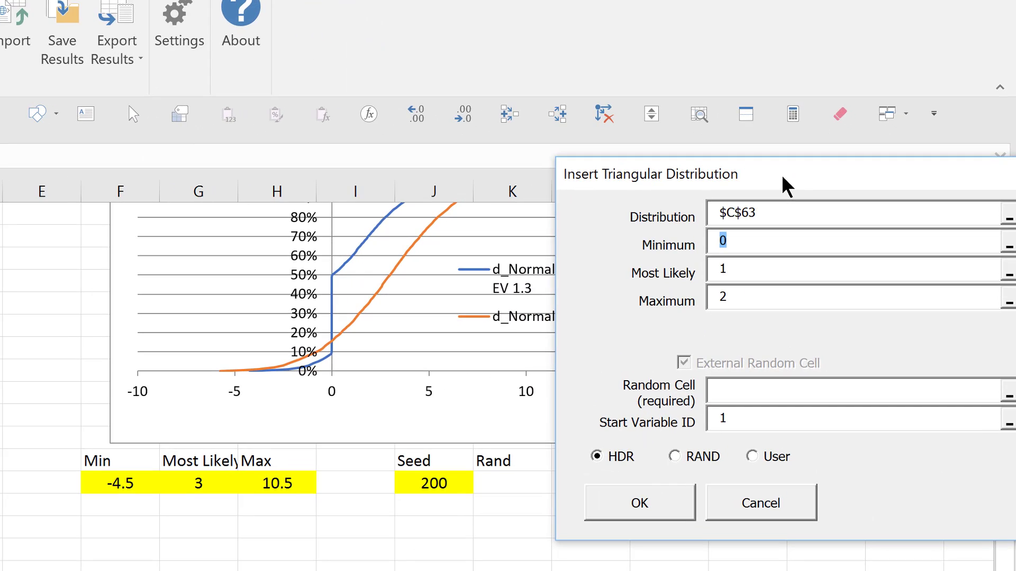
left_click(107, 484)
key("Tab")
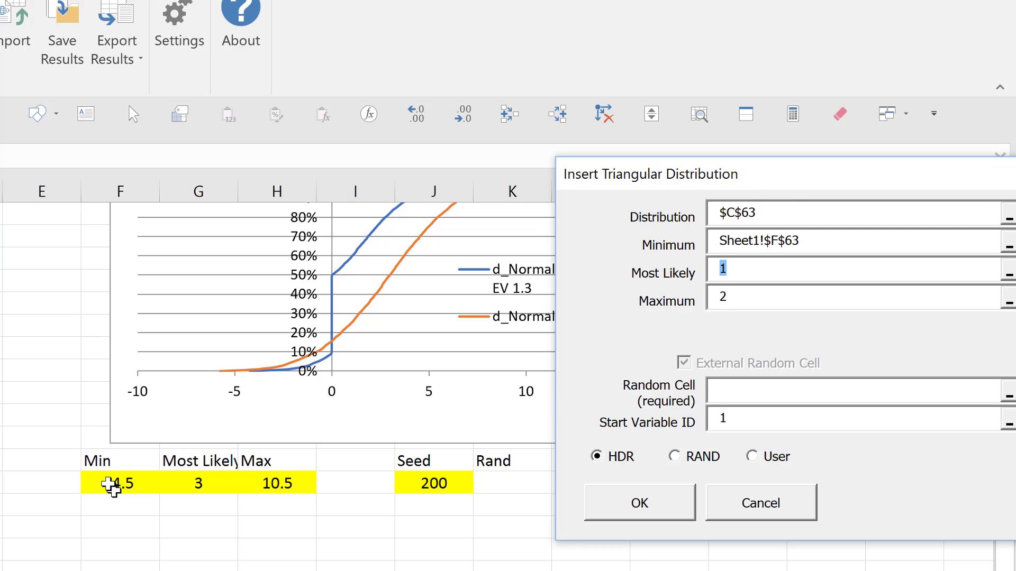
left_click(188, 487)
key("Tab")
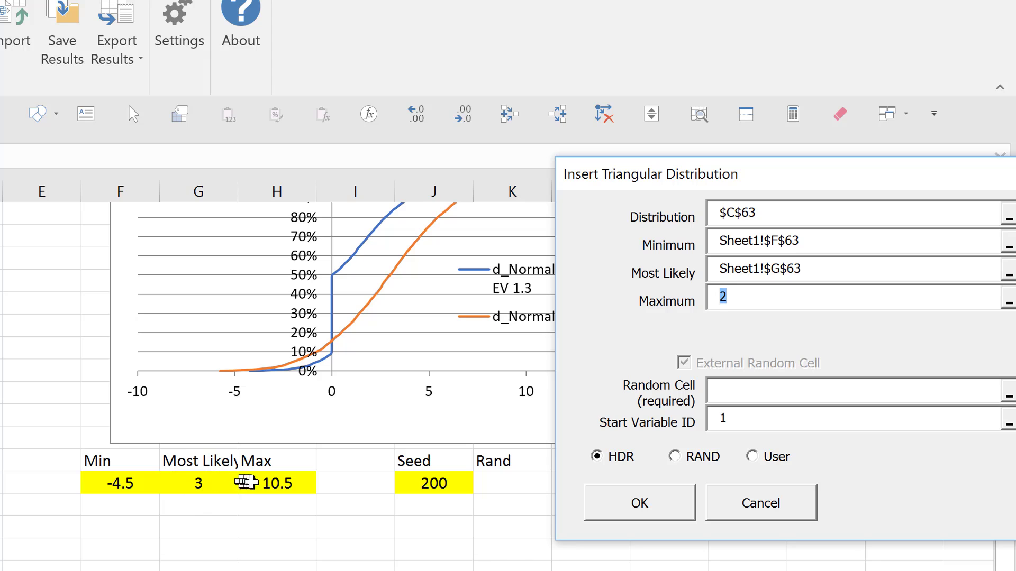
left_click(268, 484)
key("Tab")
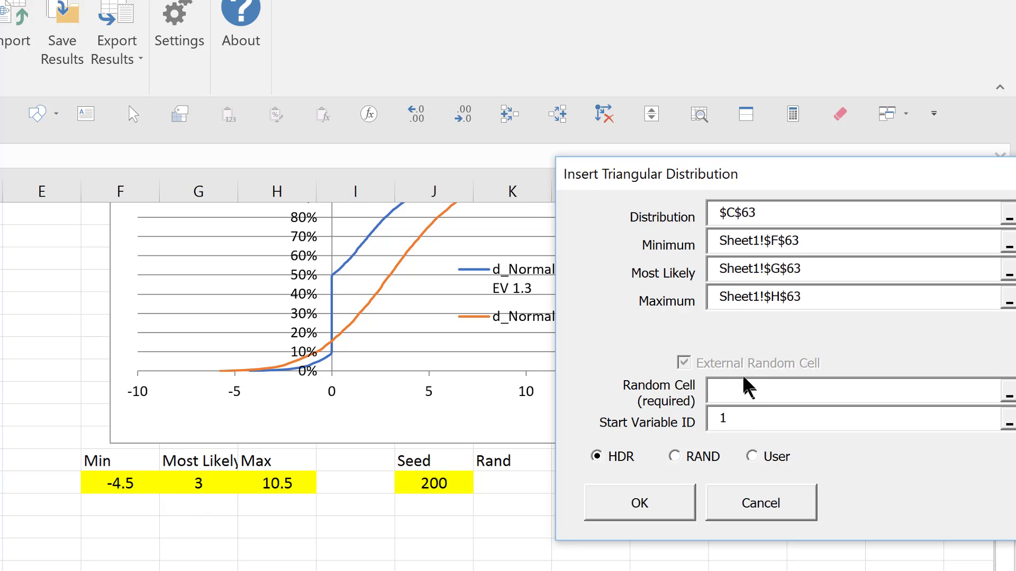
Step: Set K63 as the random cell and J63 as the start variable ID, keep HDR, and insert the triangular distribution
left_click(514, 483)
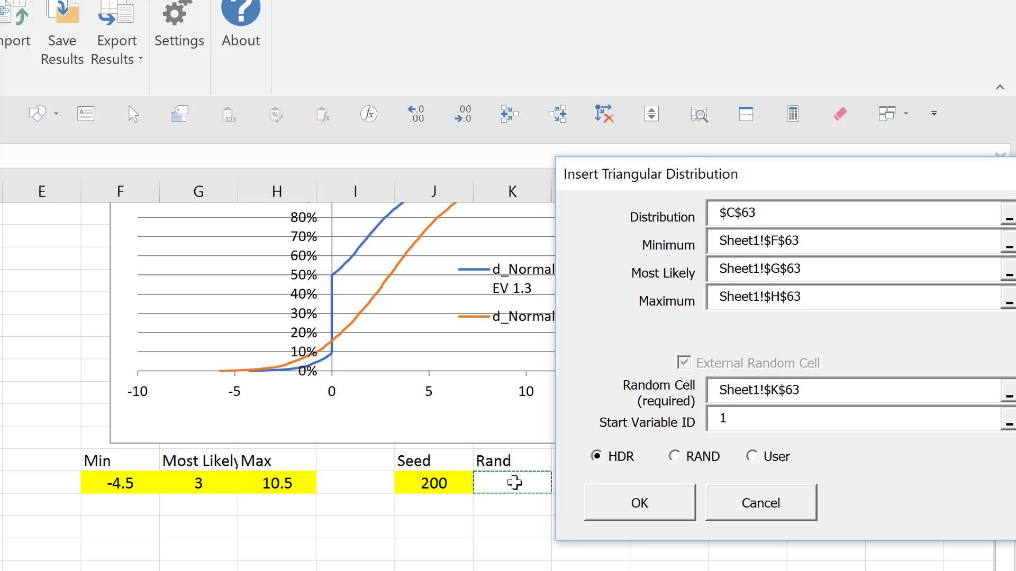
key("Tab")
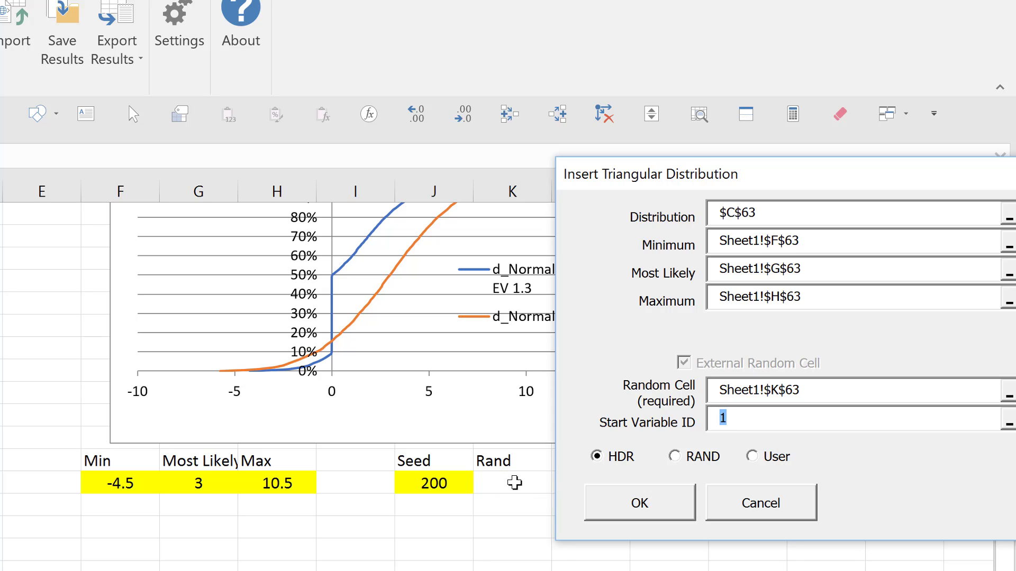
left_click(436, 486)
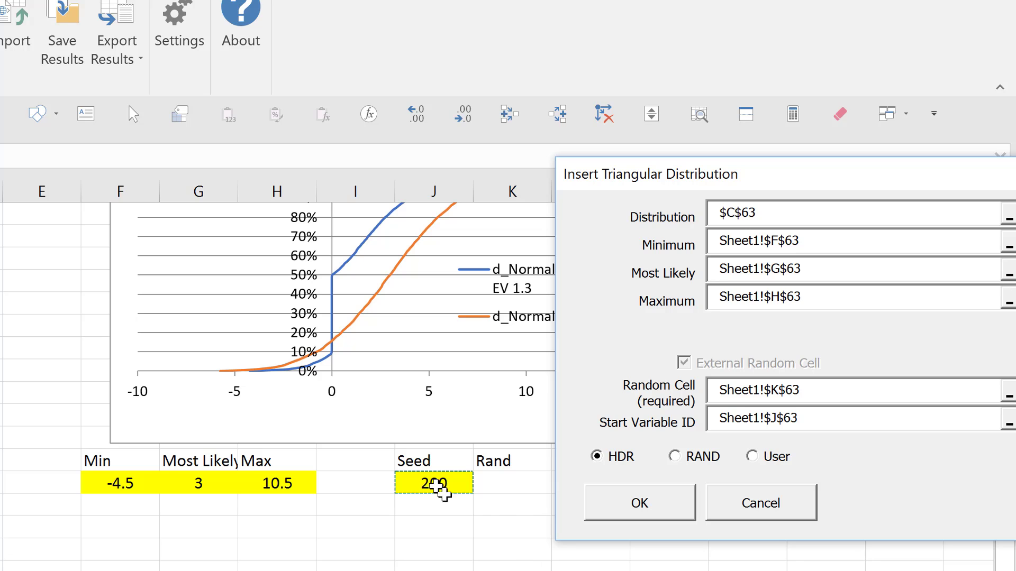
left_click(635, 509)
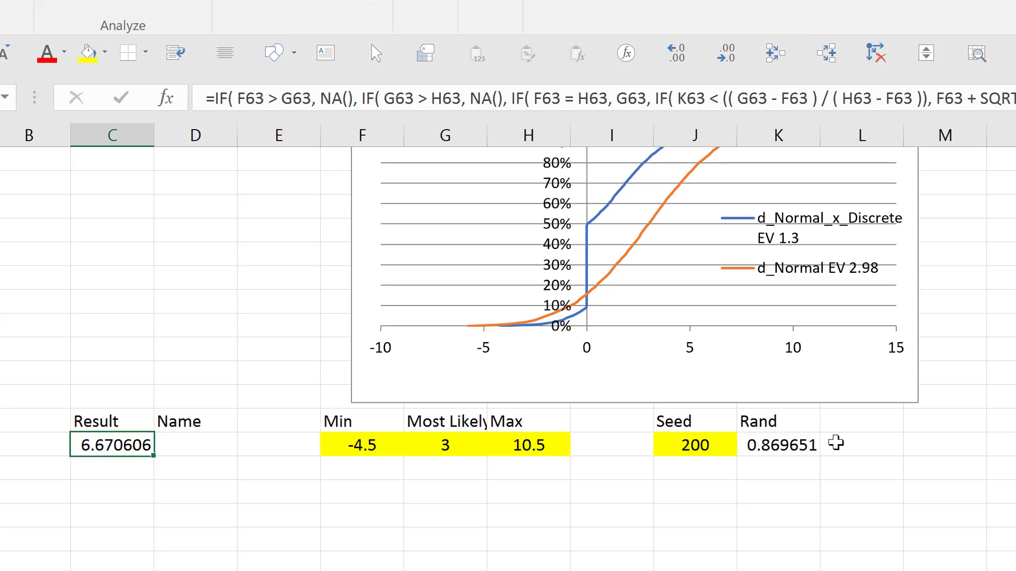
Step: Name the Triangular result d_Triangular in D63
left_click(189, 445)
type("d")
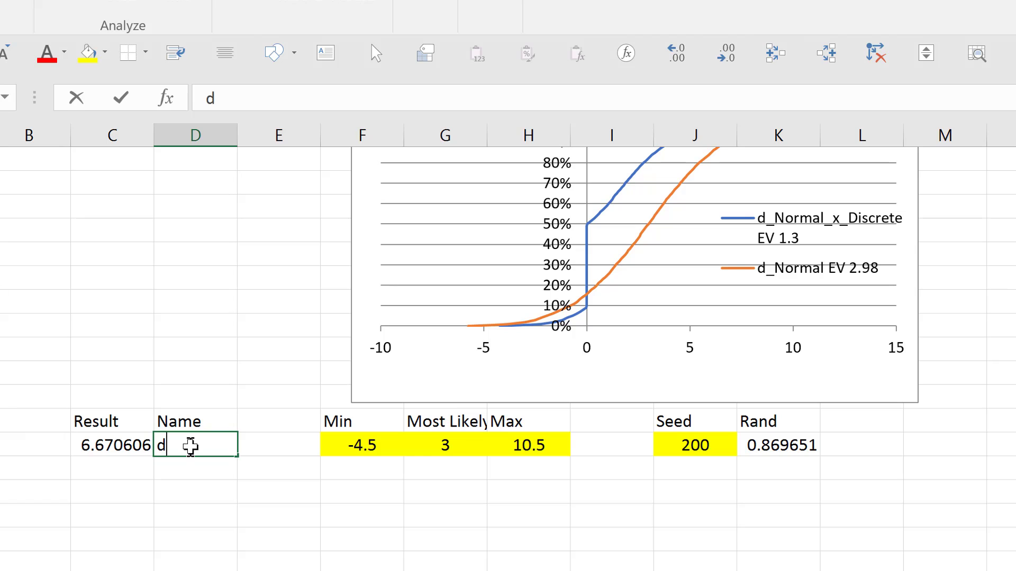
type("_Tra")
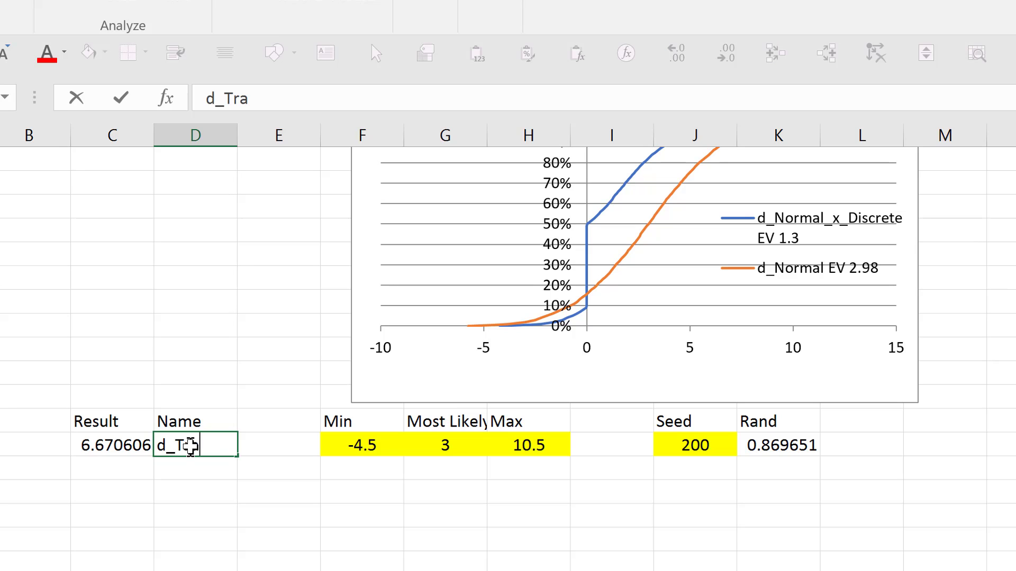
type("ngular")
key("ctrl+Return")
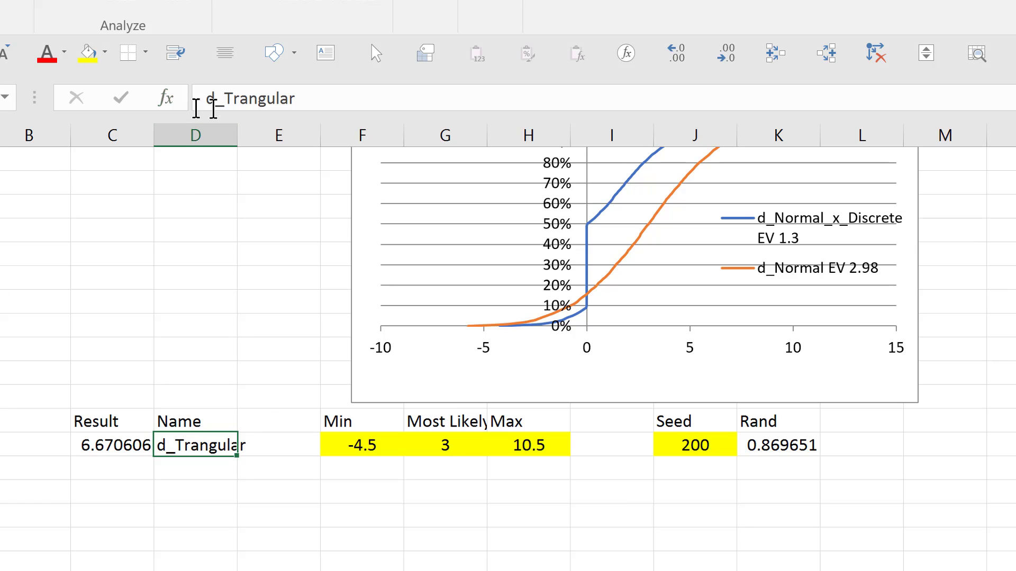
left_click(240, 99)
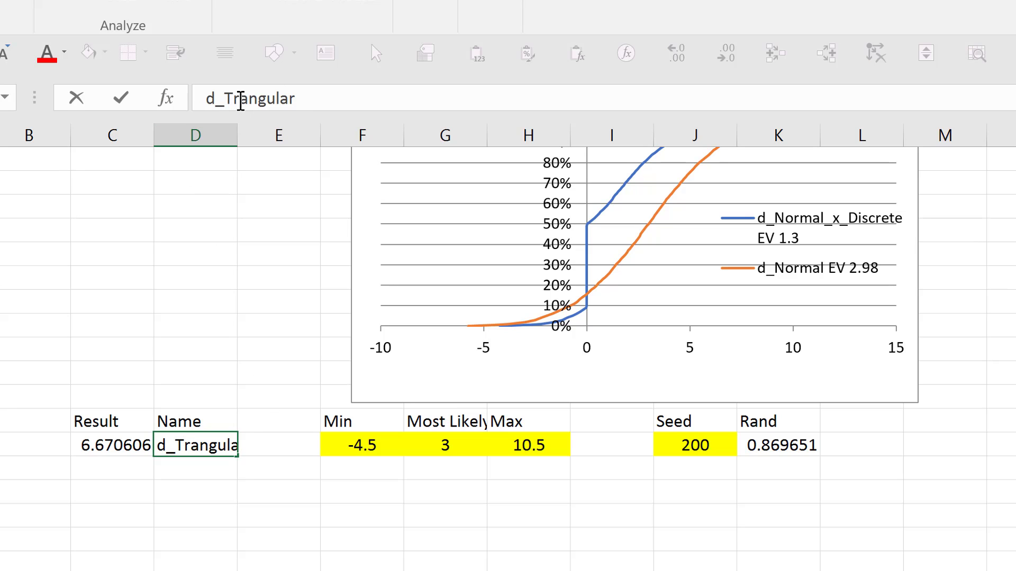
type("i")
key("ctrl+Return")
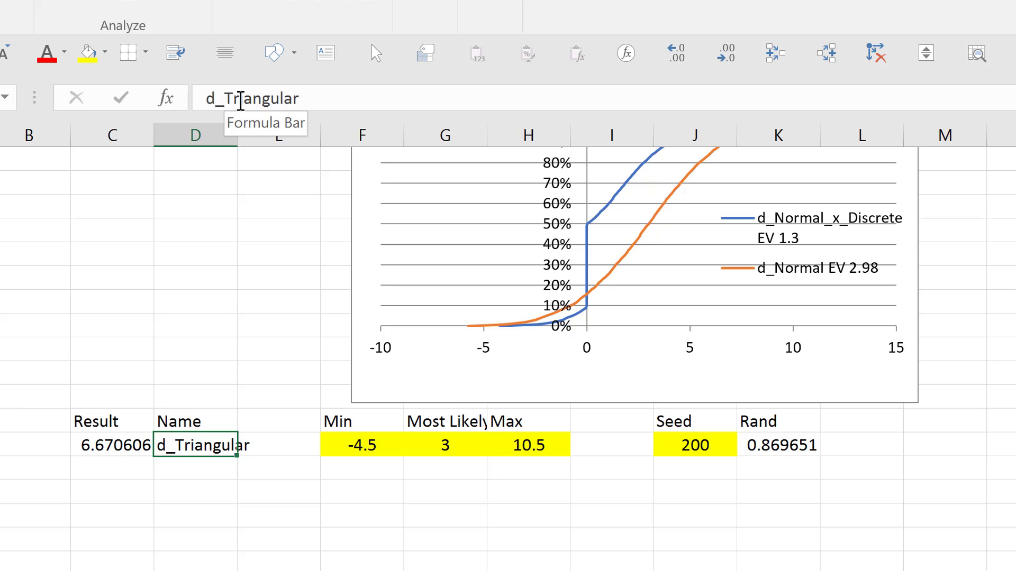
Step: Define C63 as a SIPmath output named from D63, with its sparkline in C63
key("Left")
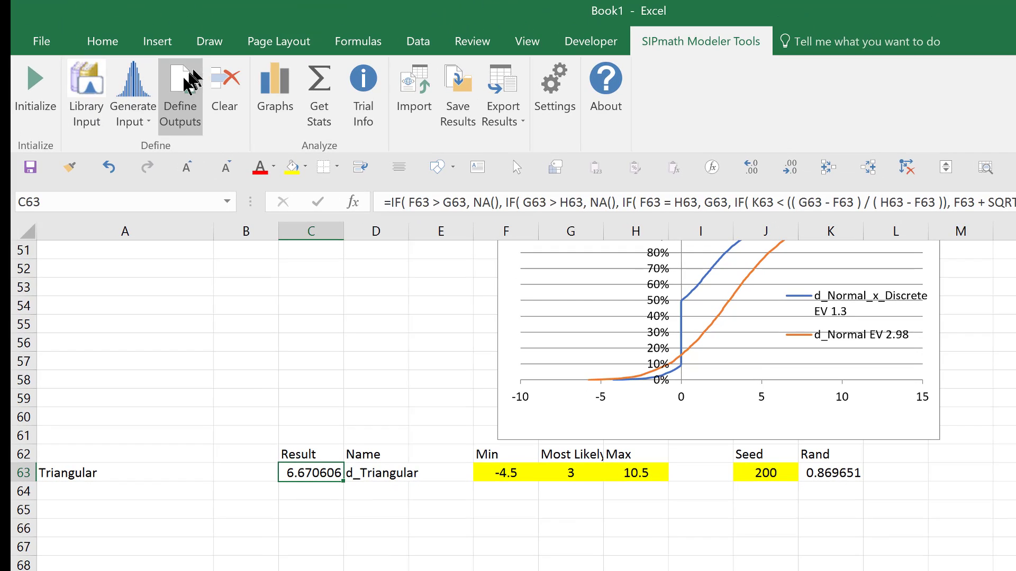
left_click(182, 88)
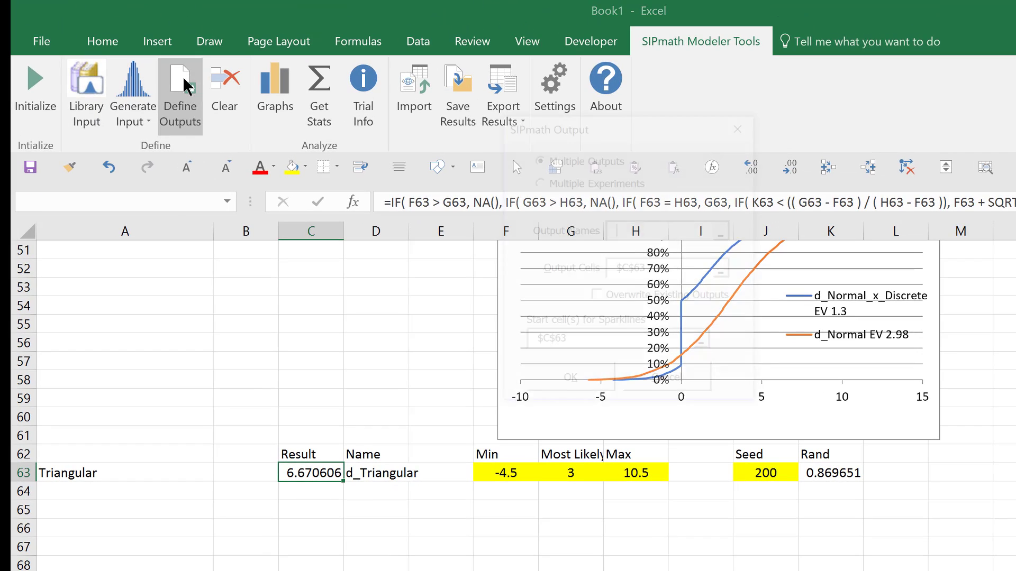
left_click(359, 475)
left_click(568, 382)
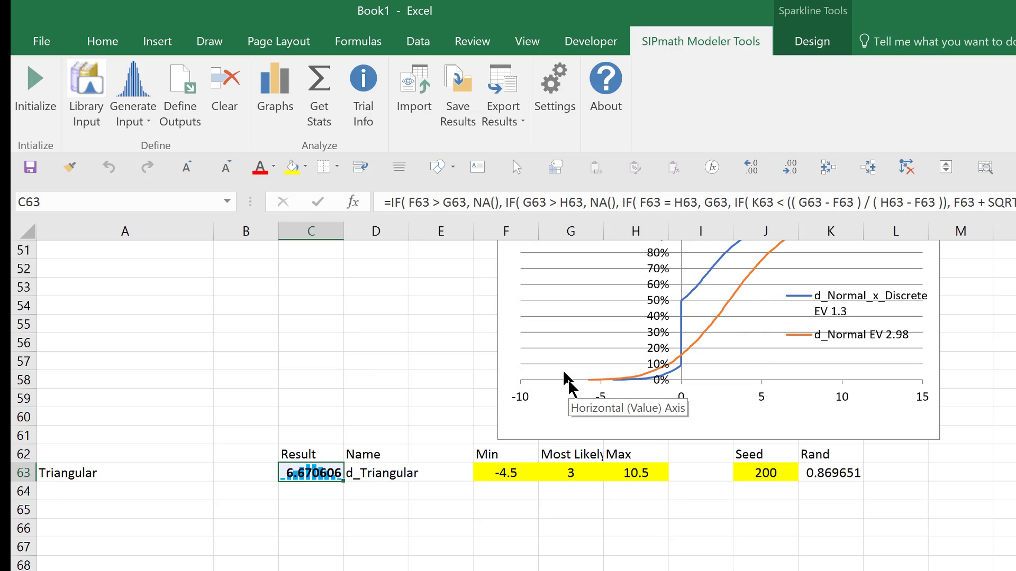
Step: Create a SIPmath cumulative Excel chart of output C63 with 10 bins, starting at E65
mouse_move(510, 570)
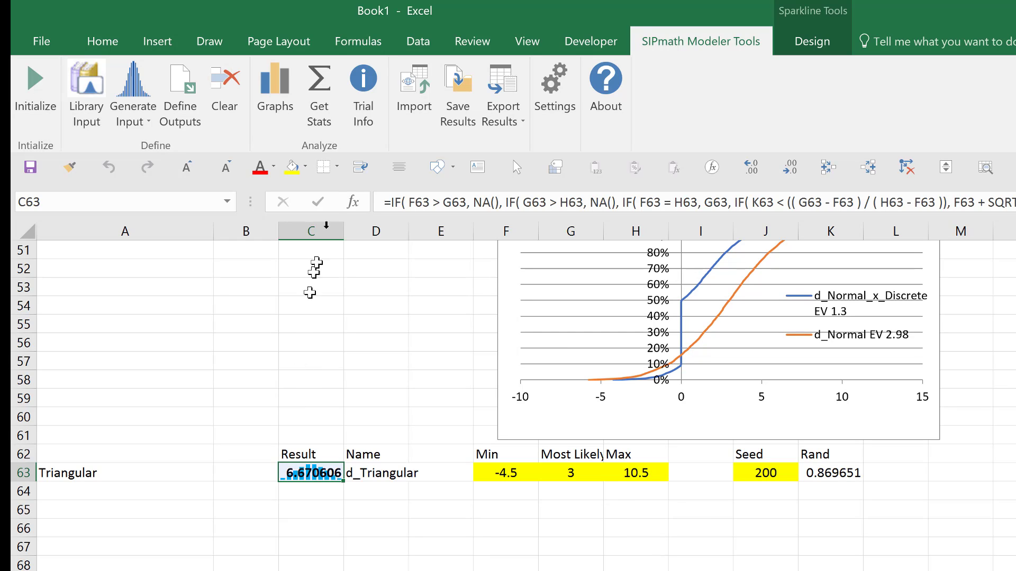
left_click(287, 86)
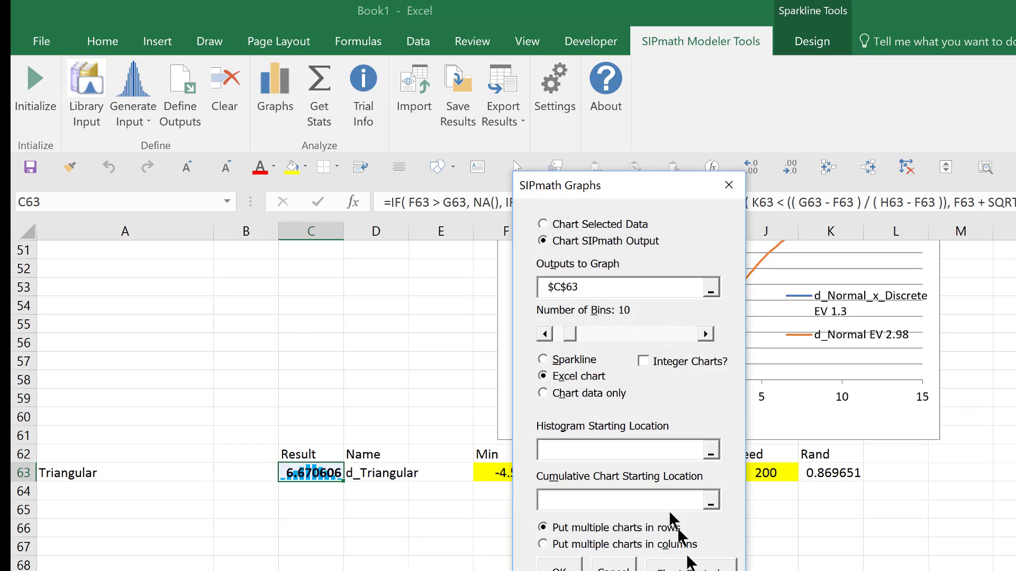
left_click(564, 507)
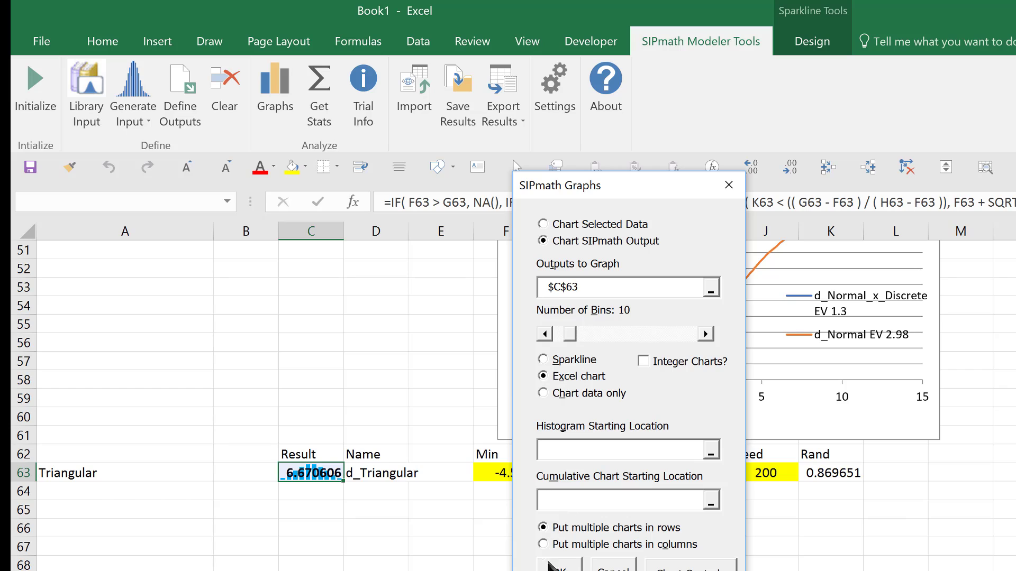
left_click(451, 507)
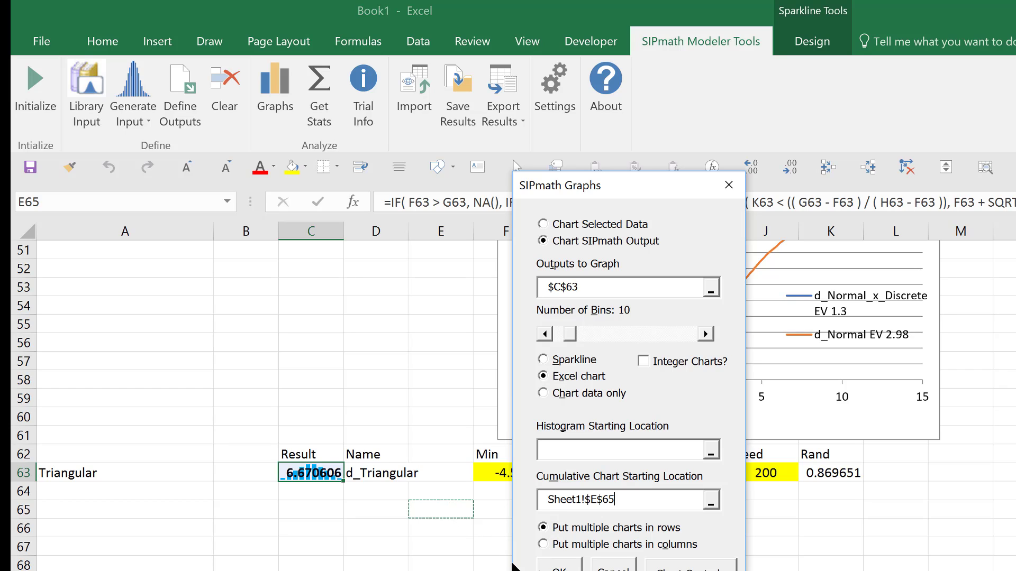
left_click(559, 569)
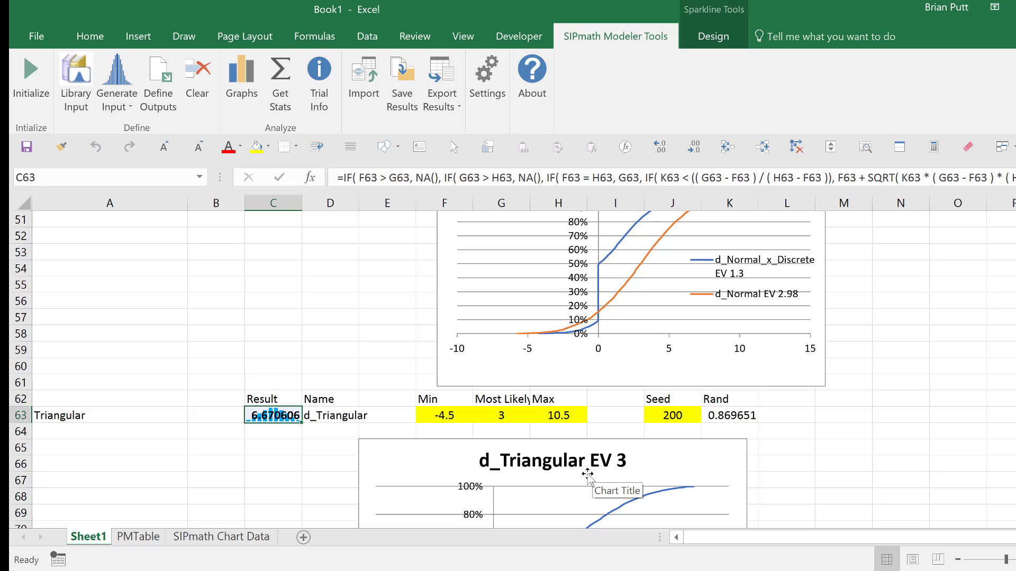
Step: Copy the d_Normal_x_Discrete and d_Normal comparison chart onto the SIPmath Chart Data sheet at H1
left_click(811, 372)
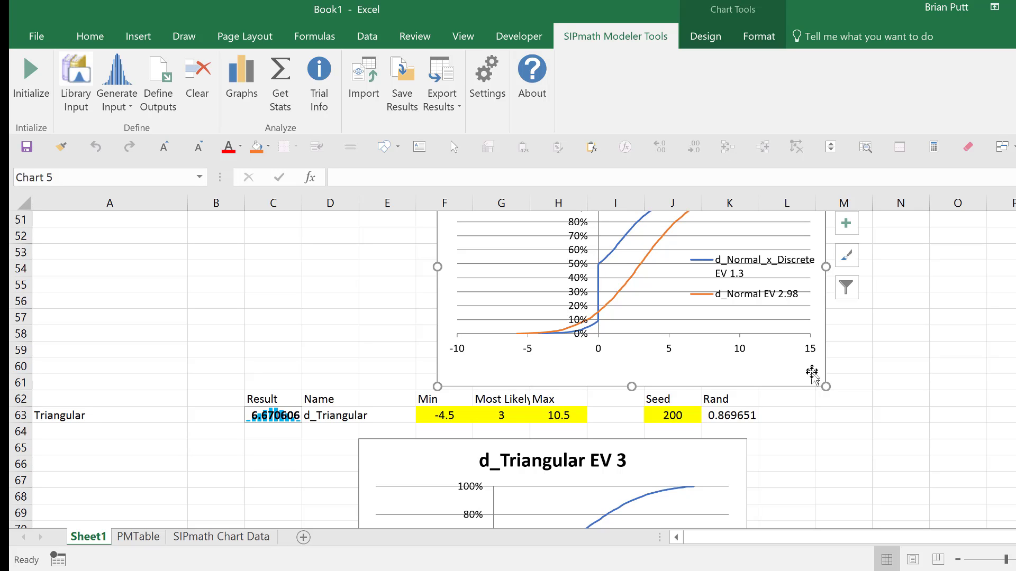
left_click(234, 537)
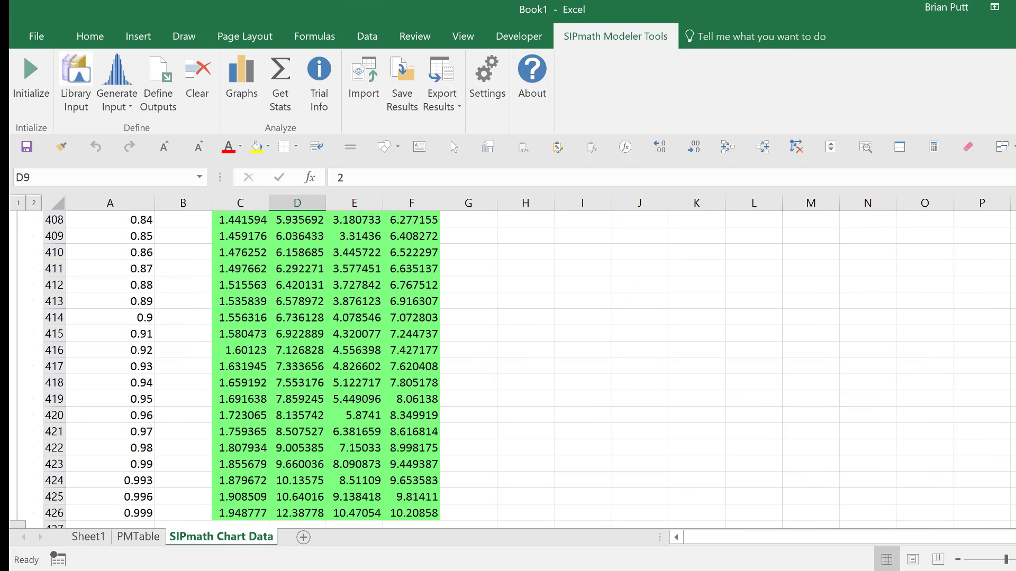
scroll(513, 369, "up", 20)
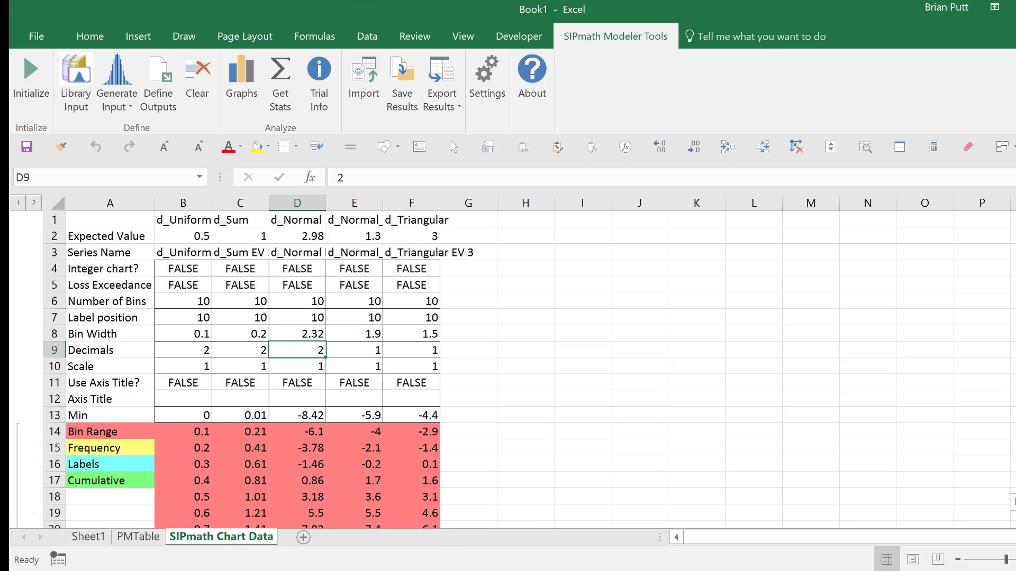
left_click(526, 222)
key("ctrl+v")
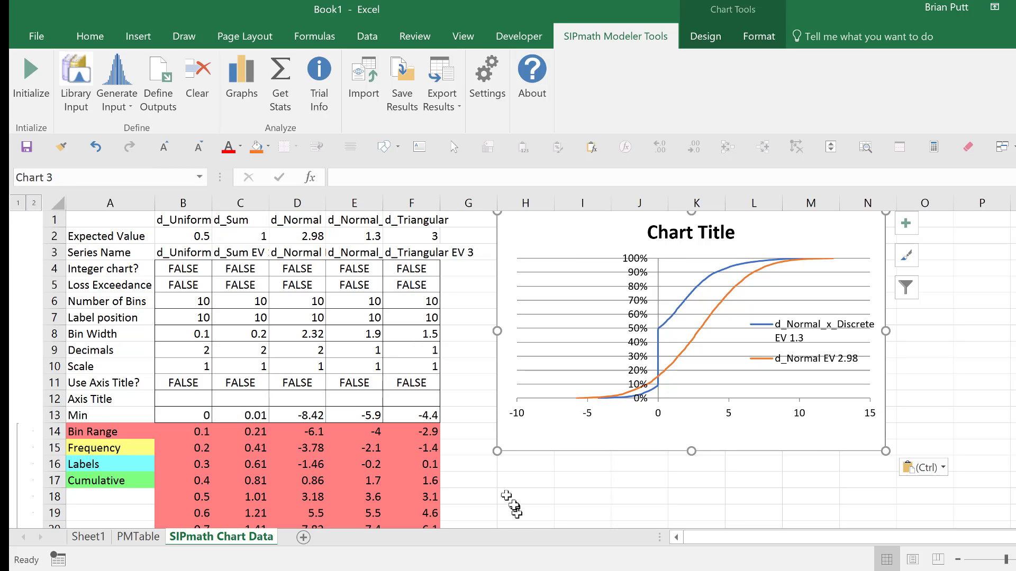
Step: Collapse the chart data row groups, expand only the cumulative rows 322 to 426, and move the pasted chart slightly down
left_click(485, 476)
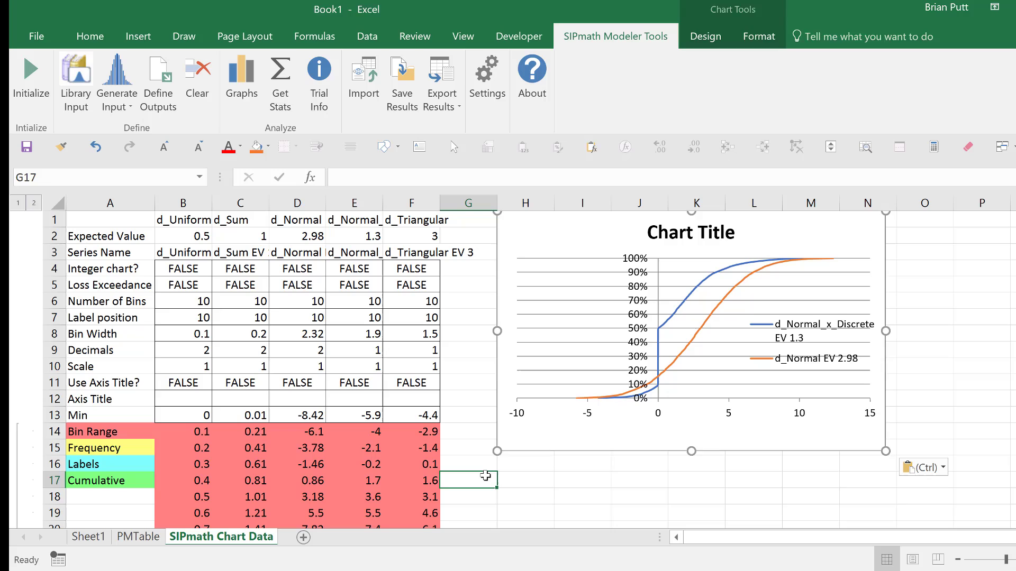
left_click(16, 203)
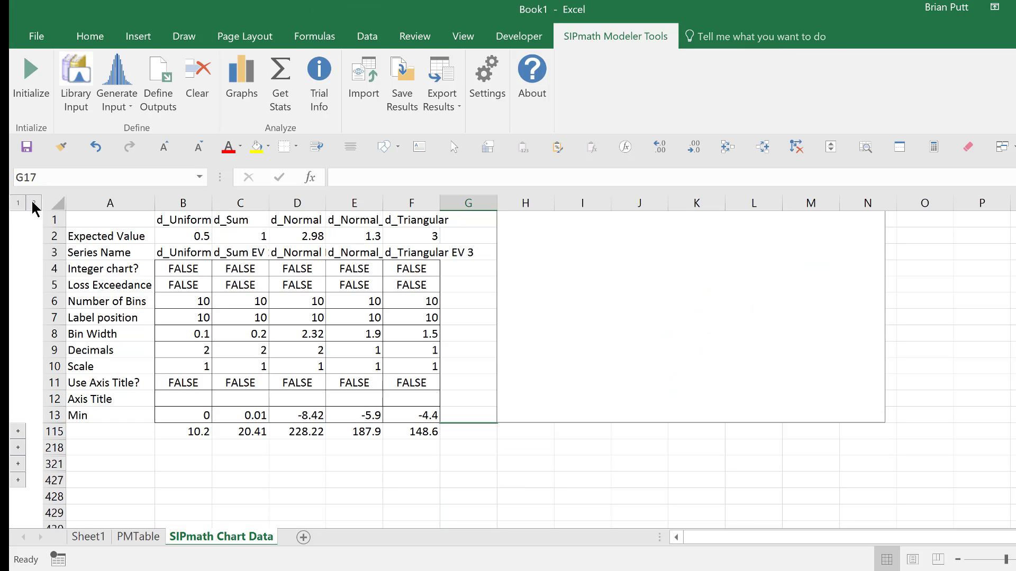
left_click(18, 481)
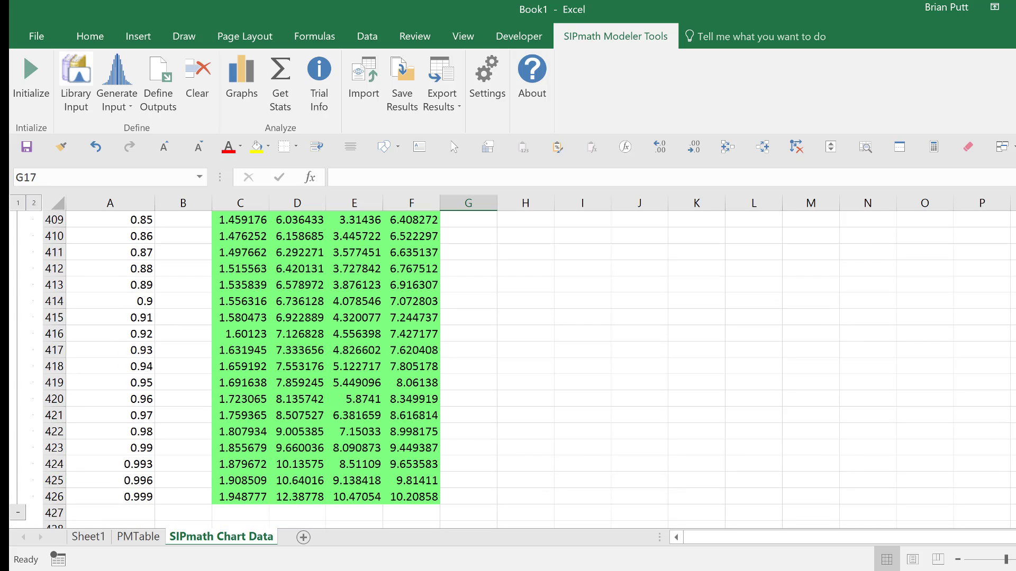
scroll(254, 370, "up", 20)
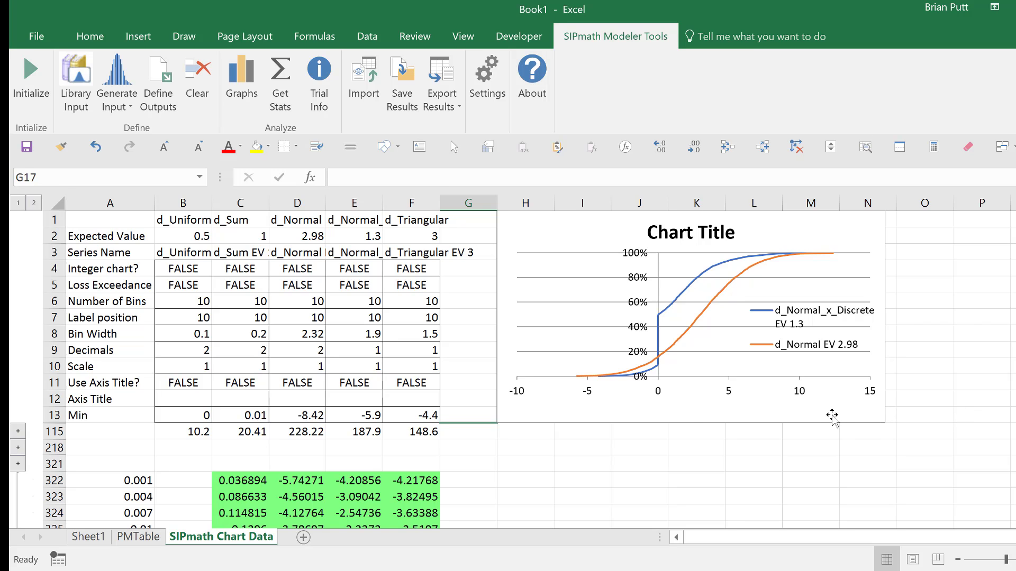
left_click_drag(831, 415, 838, 446)
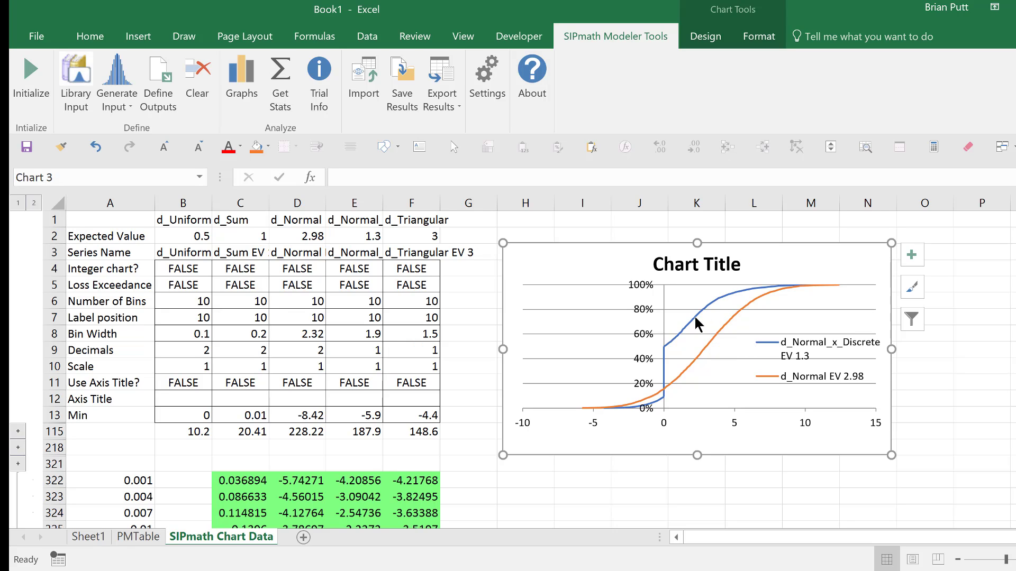
Step: Repoint the chart's d_Normal_x_Discrete series to the triangular data, with name F3 and X values F322:F426
mouse_move(696, 321)
left_click(665, 352)
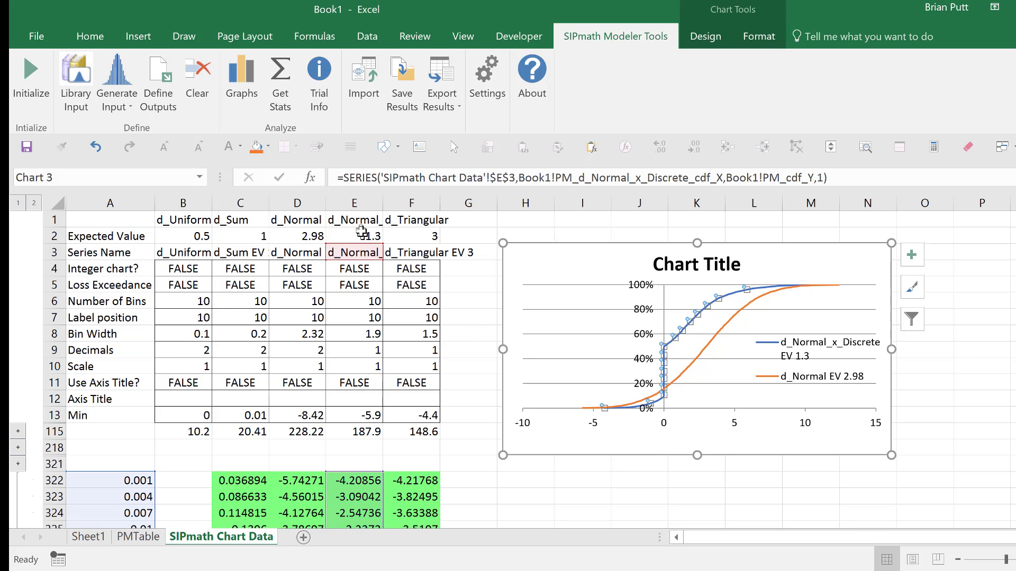
left_click_drag(361, 249, 405, 253)
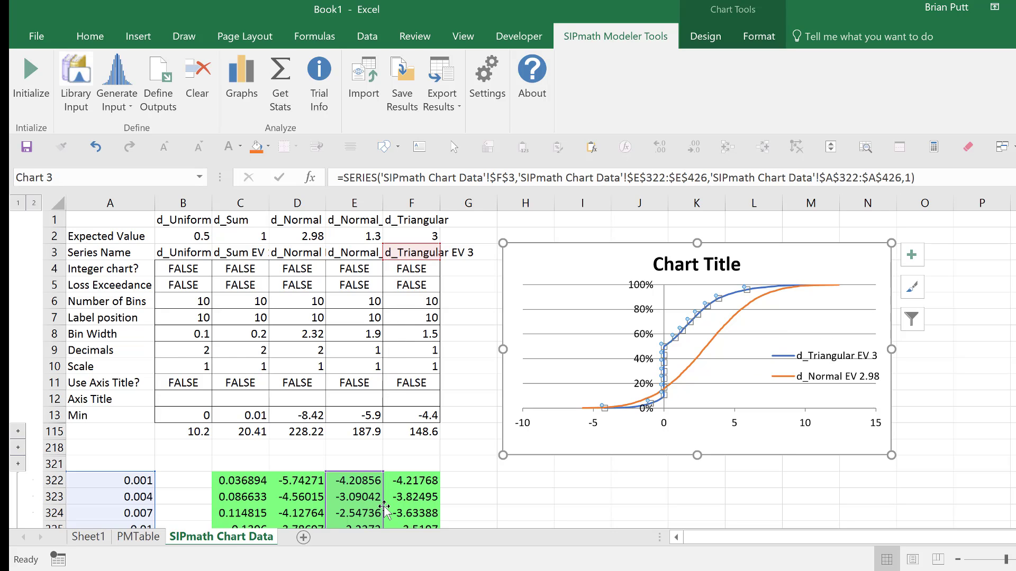
left_click_drag(389, 512, 408, 511)
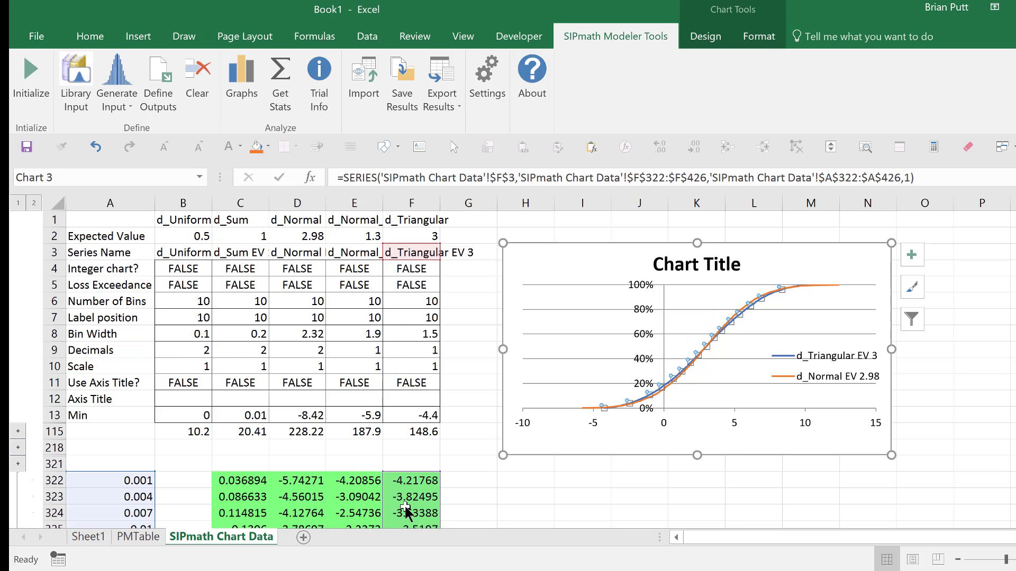
Step: Copy the updated triangular and normal comparison chart to Sheet1 at L65
left_click(856, 266)
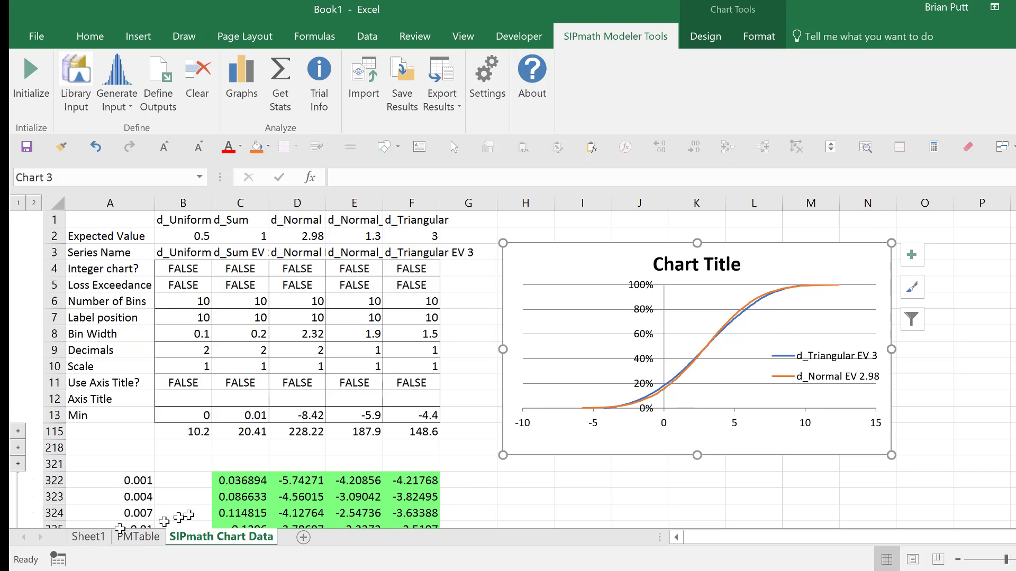
left_click(86, 537)
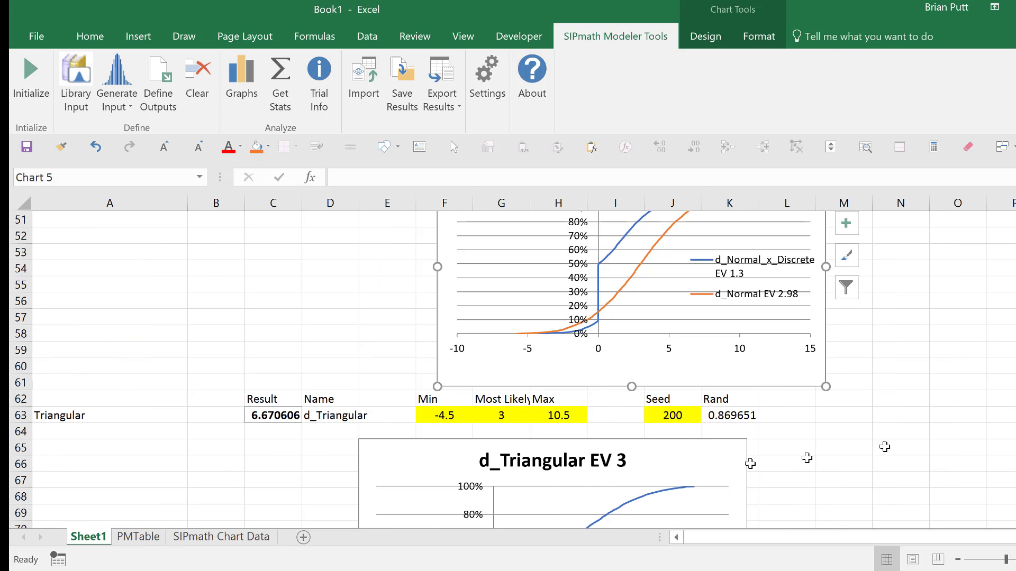
scroll(922, 455, "down", 3)
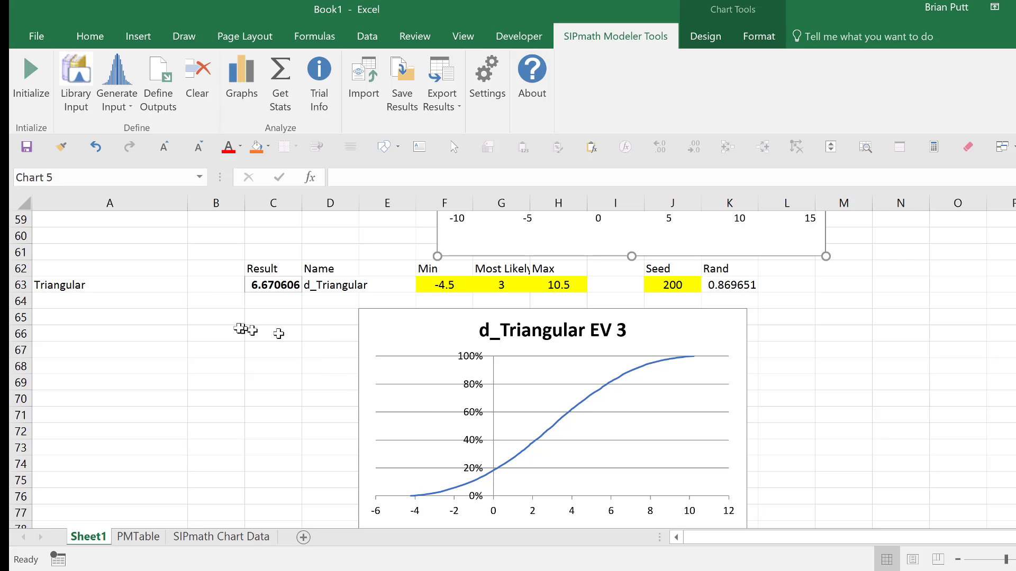
left_click(773, 315)
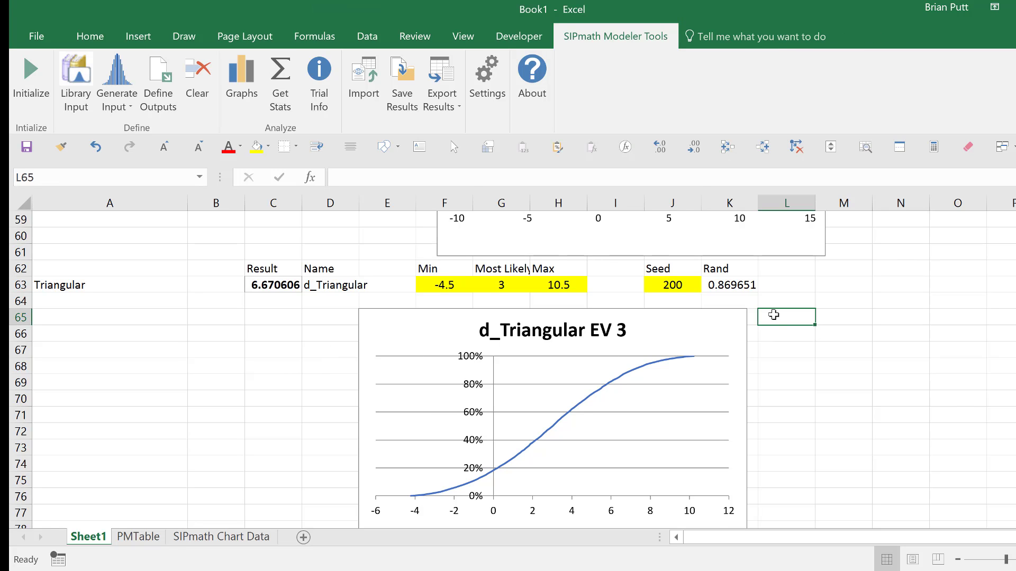
key("ctrl+v")
Step: Delete the single d_Triangular chart and move the pasted comparison chart into its place below the Triangular row
left_click(691, 327)
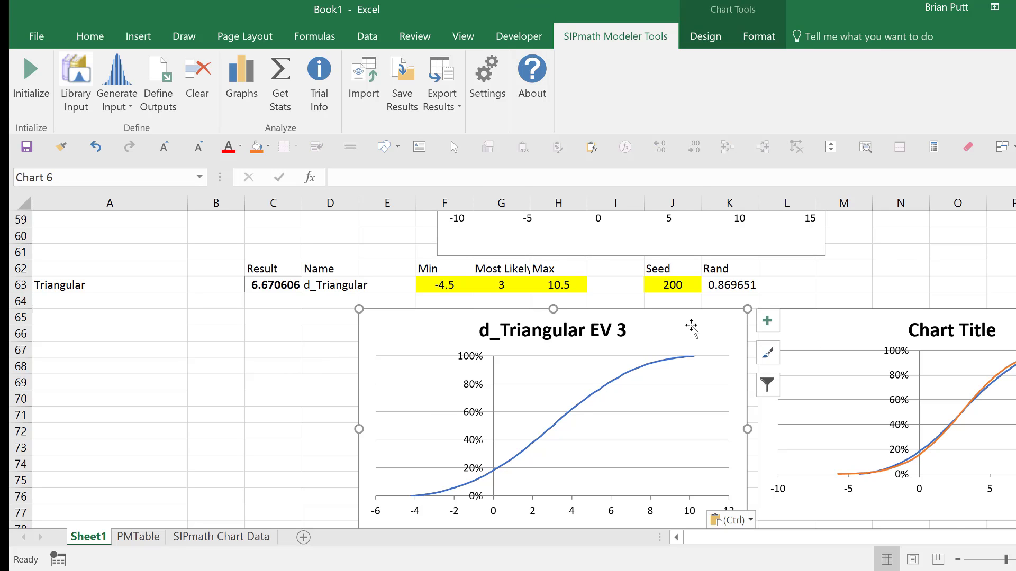
key("Delete")
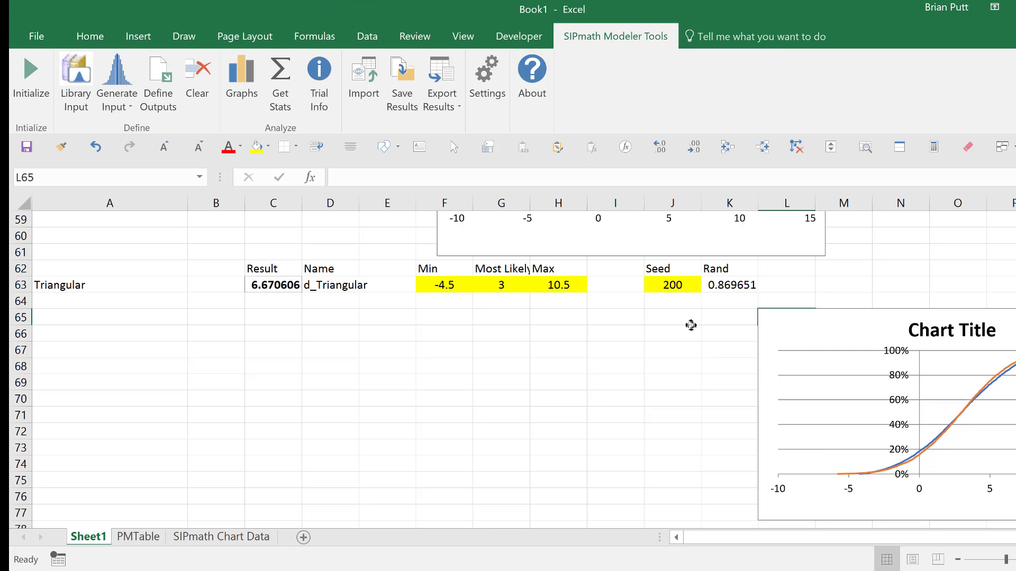
left_click_drag(817, 336, 409, 324)
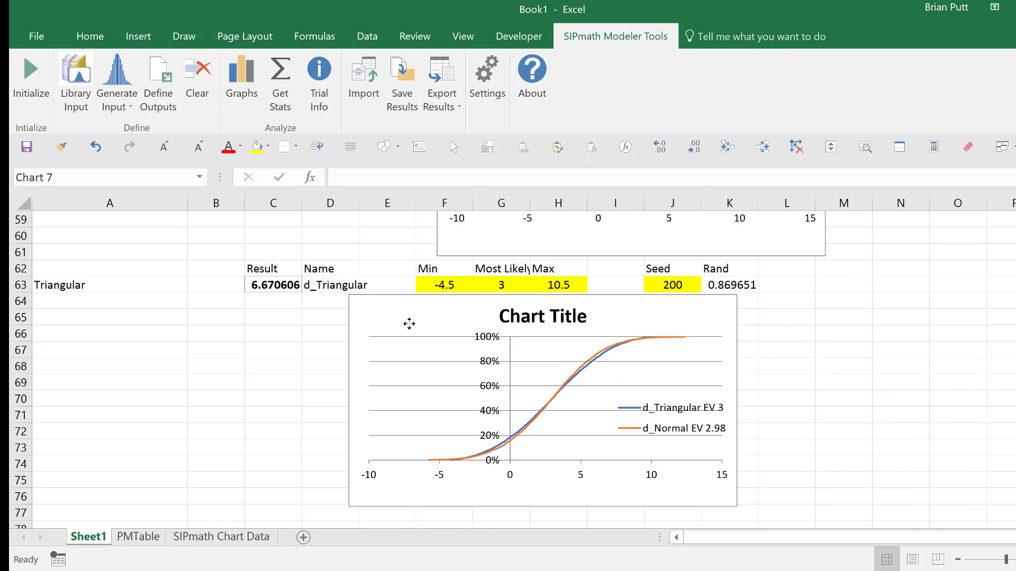
Step: Title the comparison chart "Comparing Normal and Triangular" and move it slightly down and to the left below the Triangular row
left_click(513, 316)
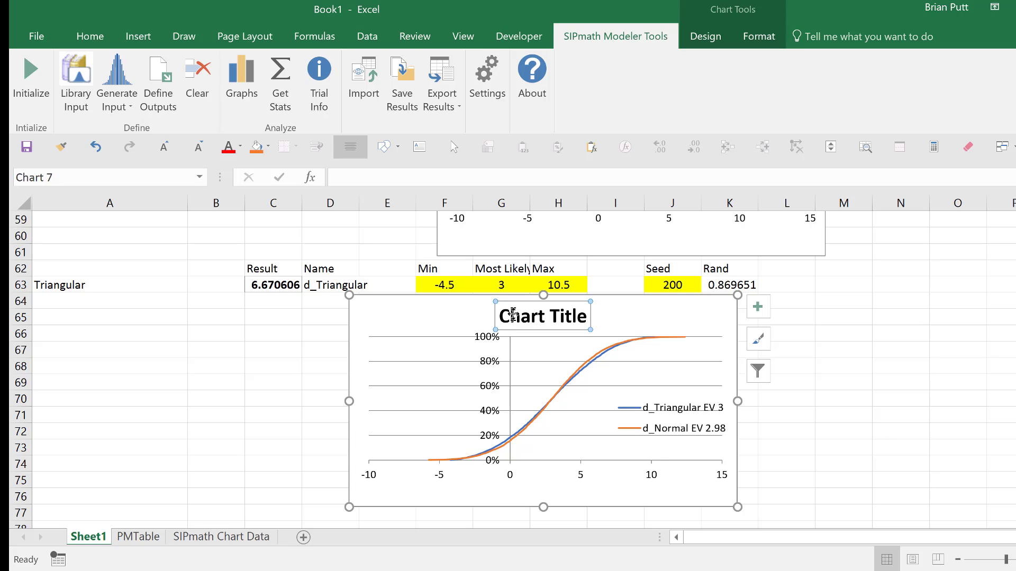
left_click(348, 177)
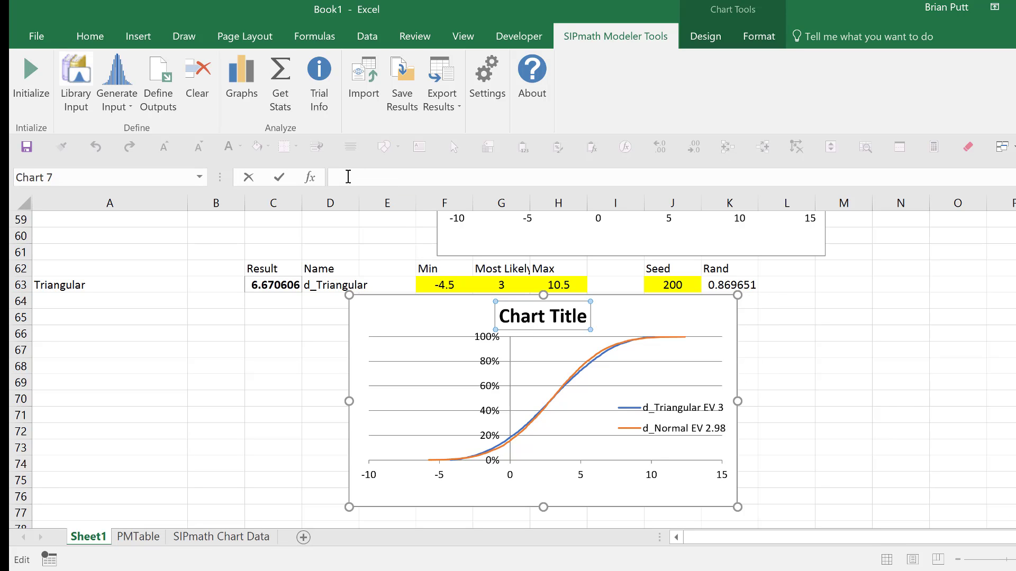
type("Comparing Normal and")
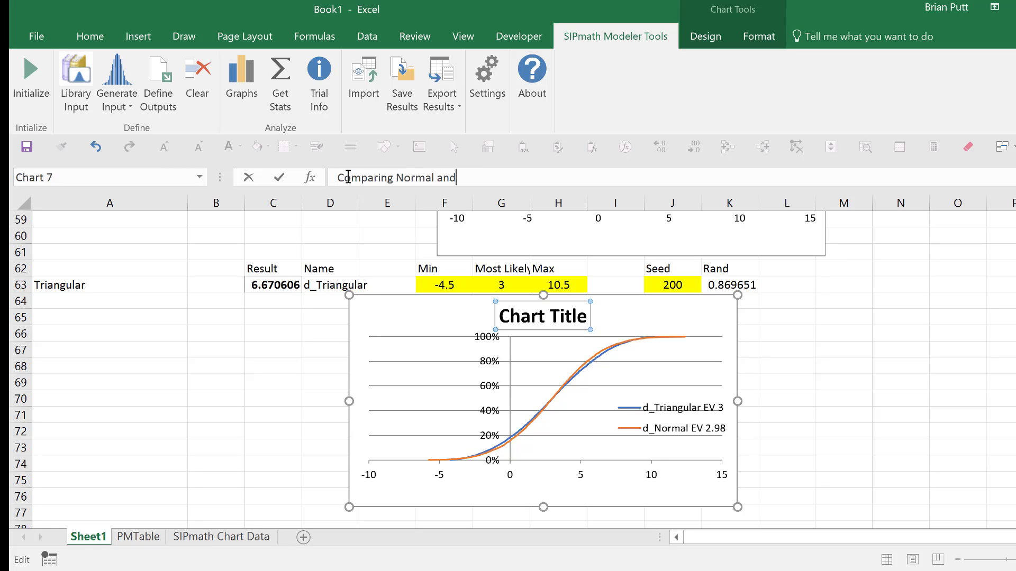
type(" Triangular")
left_click(259, 351)
left_click_drag(383, 313, 359, 325)
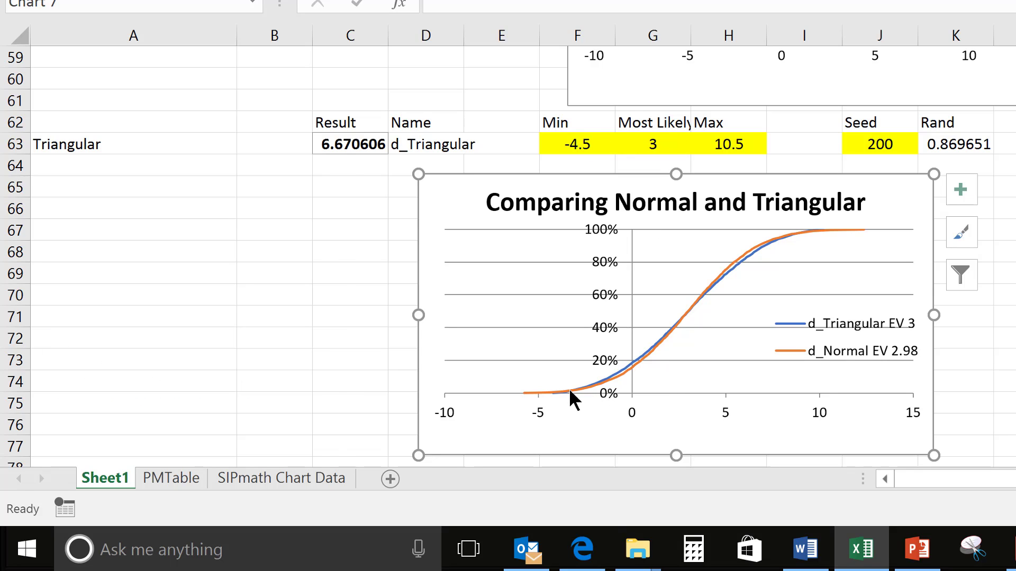
Step: Link the Triangular seed in J63 to the Normal seed with the formula =I23
mouse_move(570, 393)
left_click(869, 146)
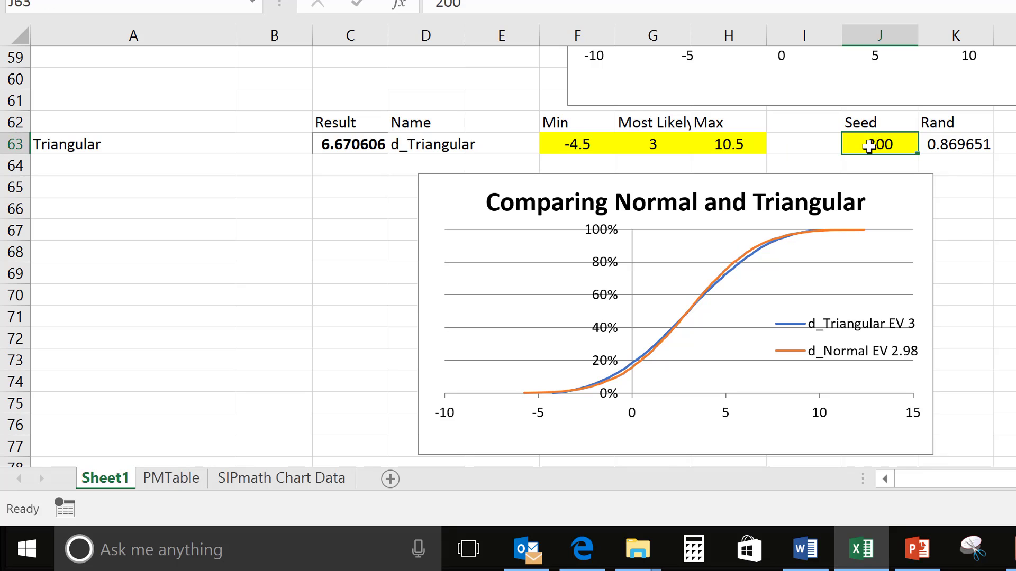
type("=")
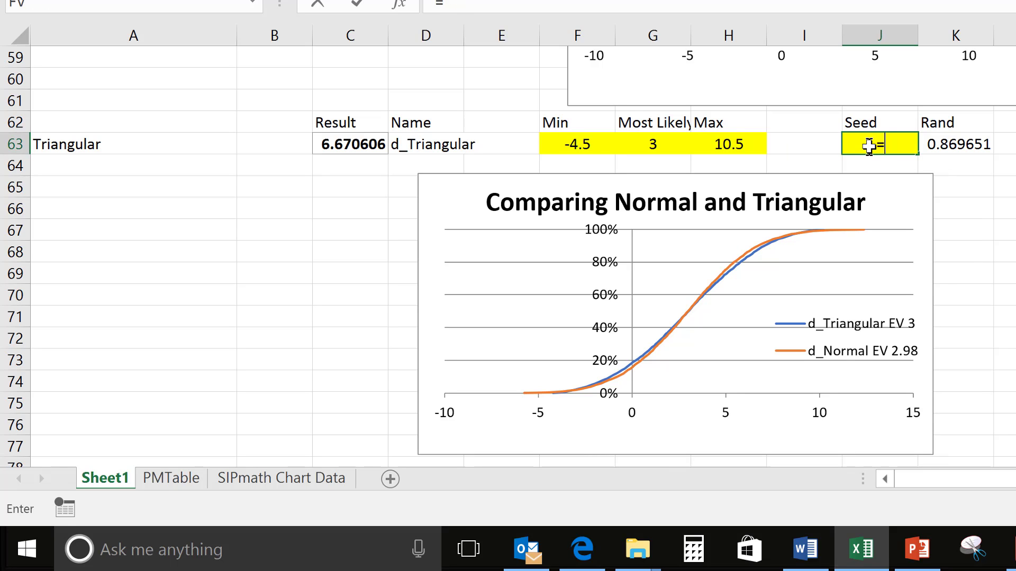
key("Up")
key("Up")
key("Up")
key("Up")
key("Up")
key("Up")
key("Up")
key("Up")
key("Up")
key("Up")
key("Up")
key("Up")
key("Up")
key("Up")
key("Up")
key("Up")
key("Up")
key("Up")
key("Up")
key("Up")
key("Up")
key("Up")
key("Up")
key("Up")
key("Up")
key("Up")
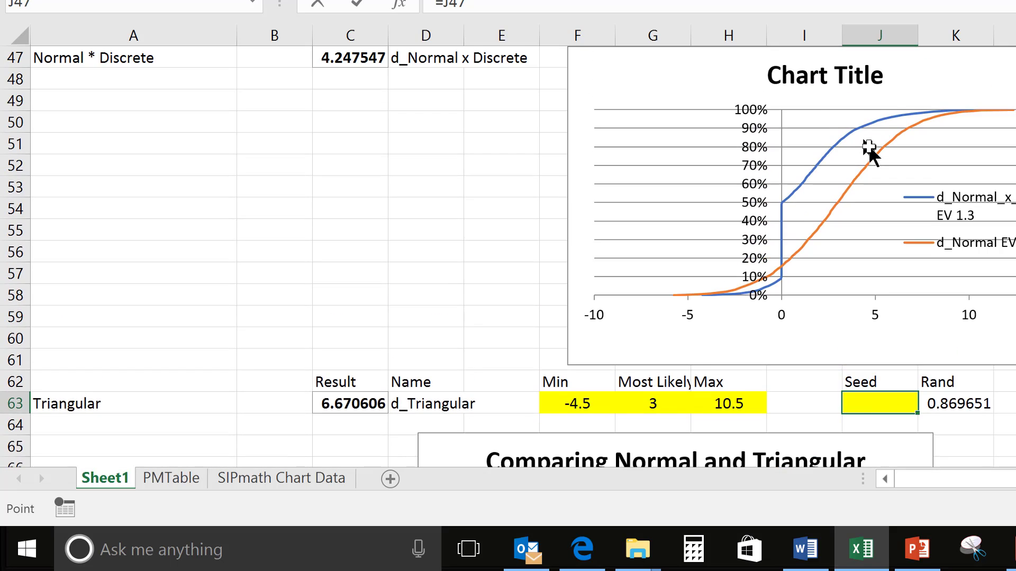
key("Up")
key("Up")
key("Up")
key("Up")
key("Up")
key("Up")
key("Up")
key("Up")
key("Up")
key("Up")
key("Up")
key("Up")
key("Up")
key("Up")
key("Up")
key("Up")
key("Up")
key("Up")
key("Up")
key("Up")
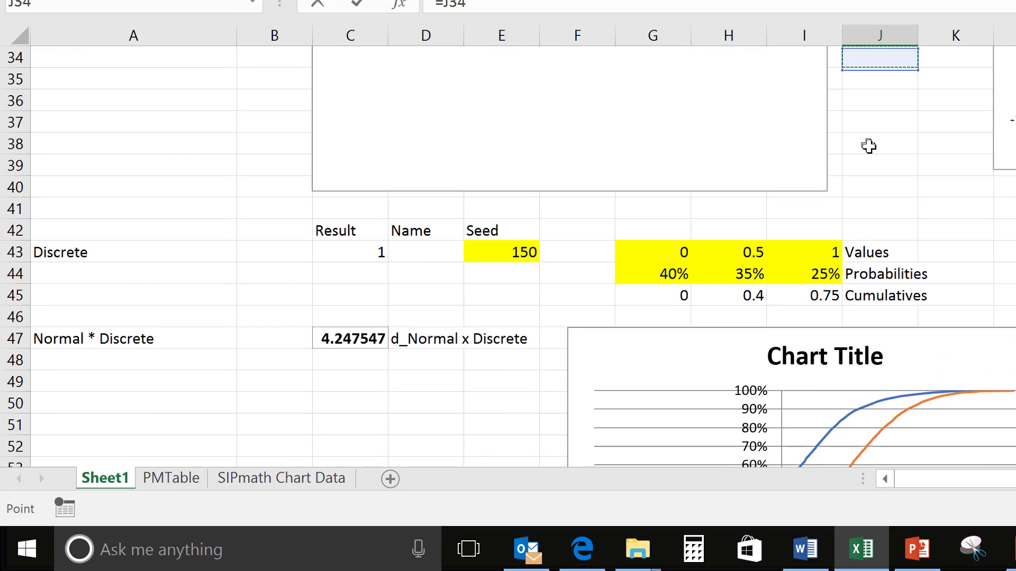
key("Down")
key("Down")
key("Down")
key("Down")
key("Down")
key("Down")
key("Down")
key("Down")
key("Down")
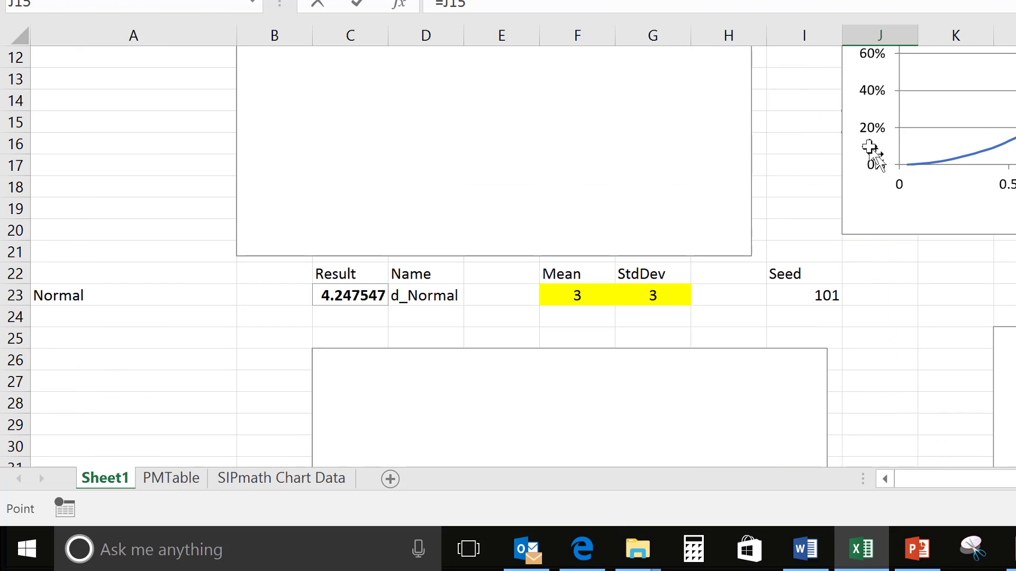
key("Down")
key("Down")
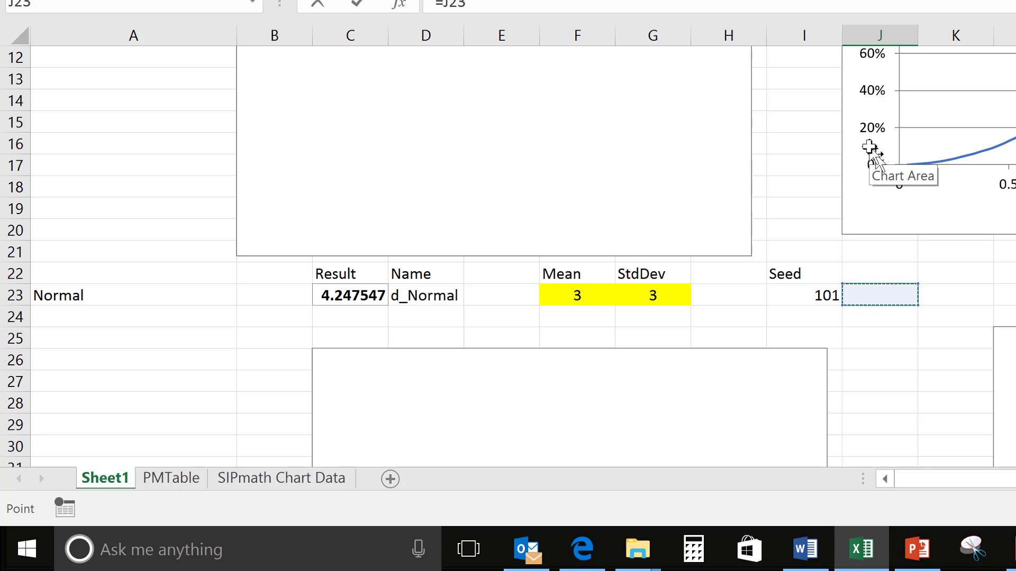
key("Left")
key("Return")
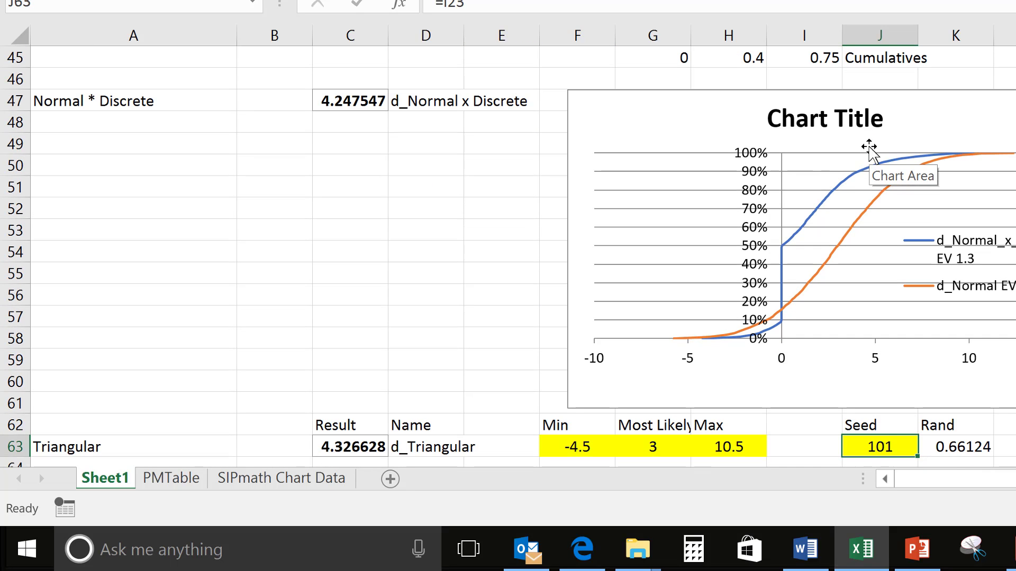
Step: Try Most Likely values of 1 and 8 for the Triangular distribution in G63 and set it back to 3
scroll(868, 145, "down", 3)
scroll(508, 258, "down", 3)
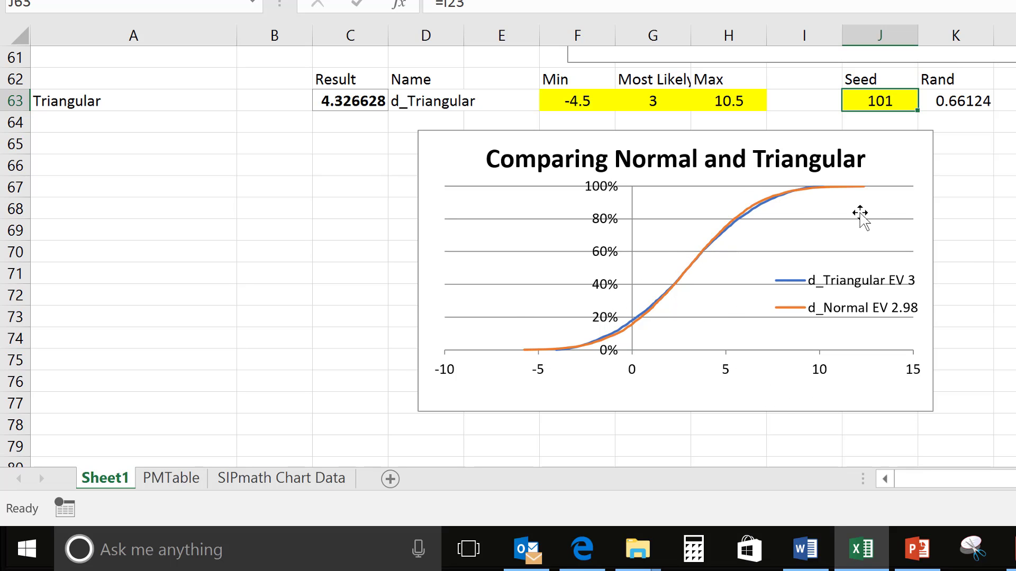
left_click(647, 104)
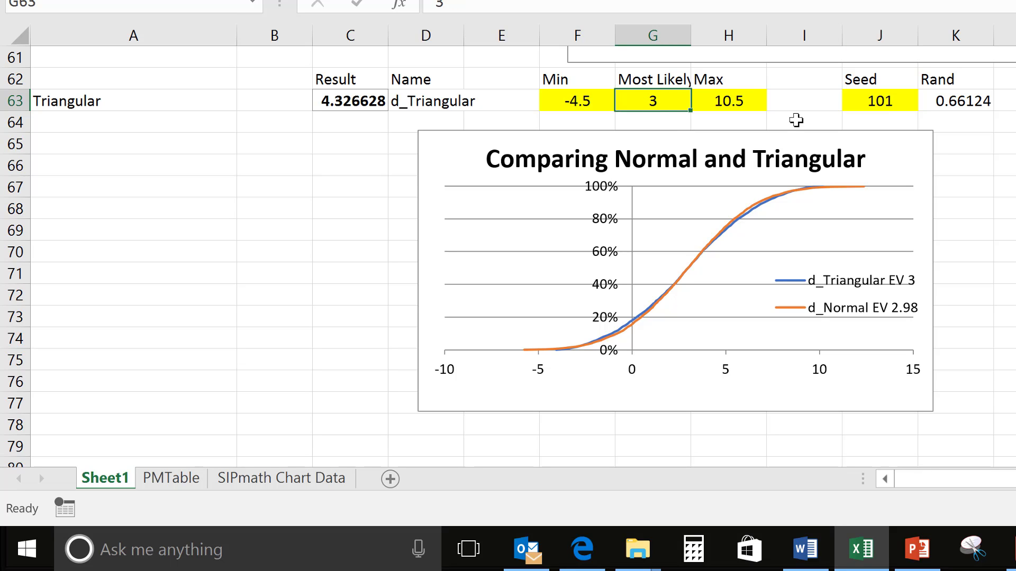
type("1")
key("Return")
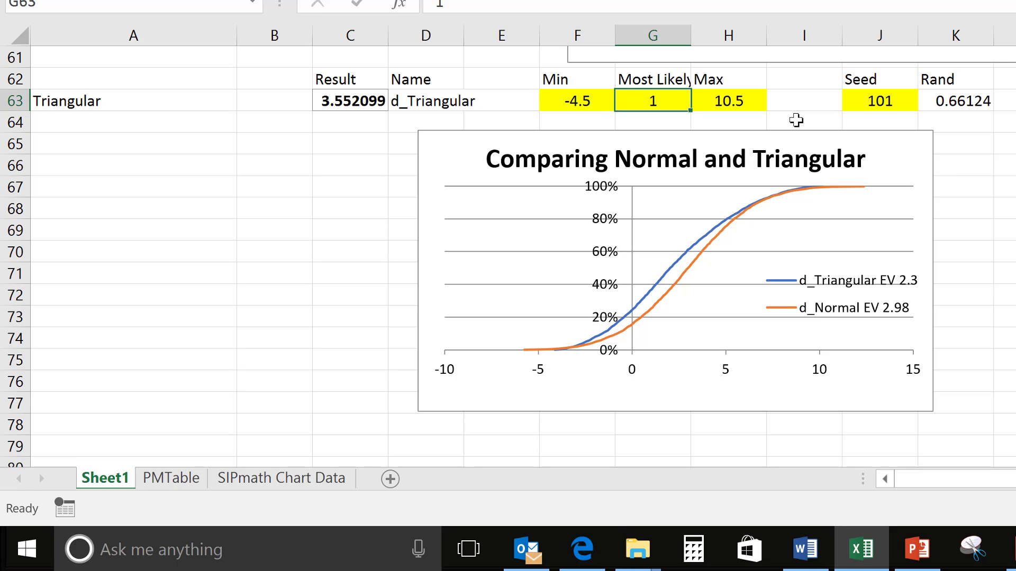
type("8")
key("Return")
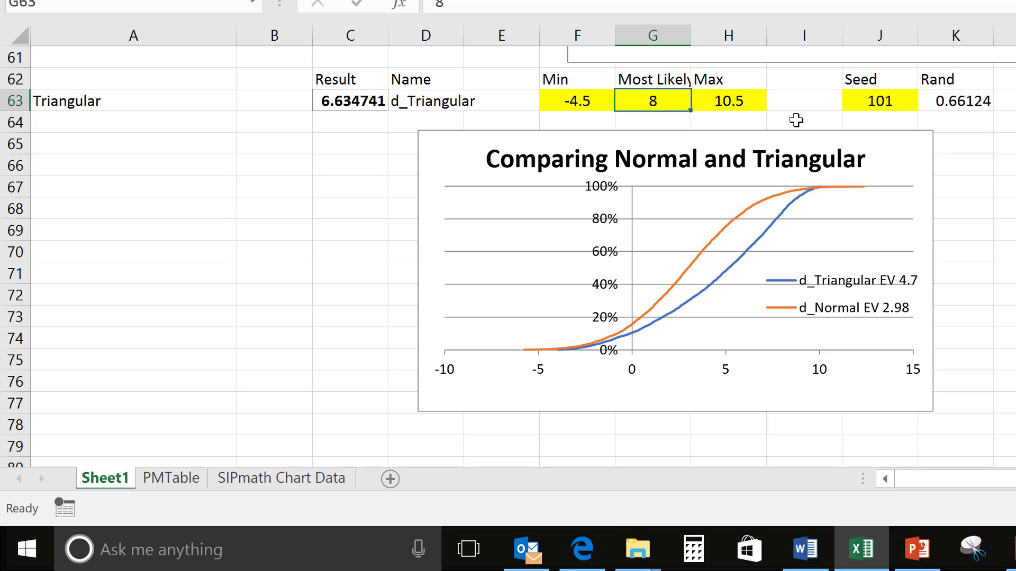
type("3")
key("Return")
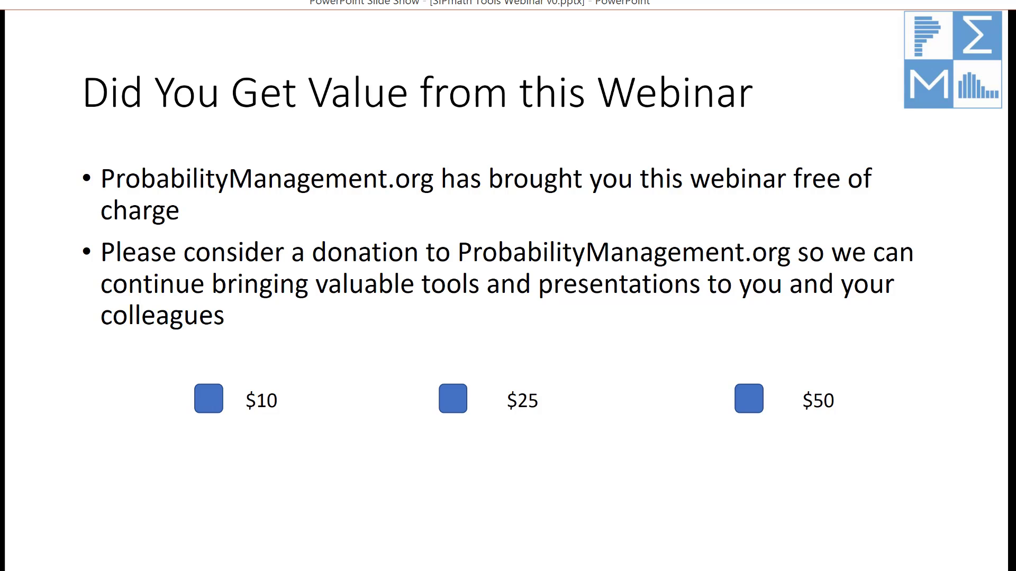
key("Right")
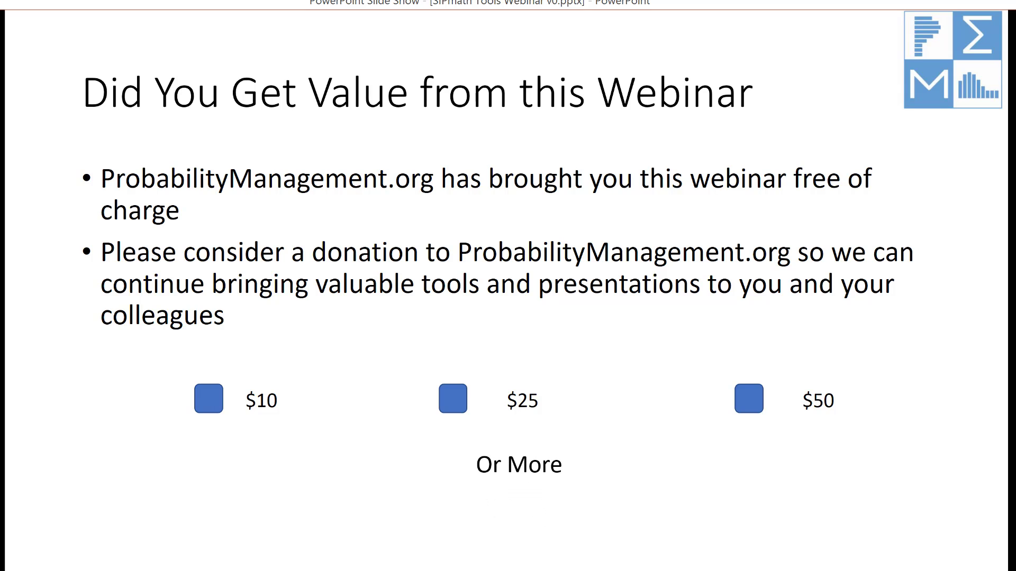
key("Right")
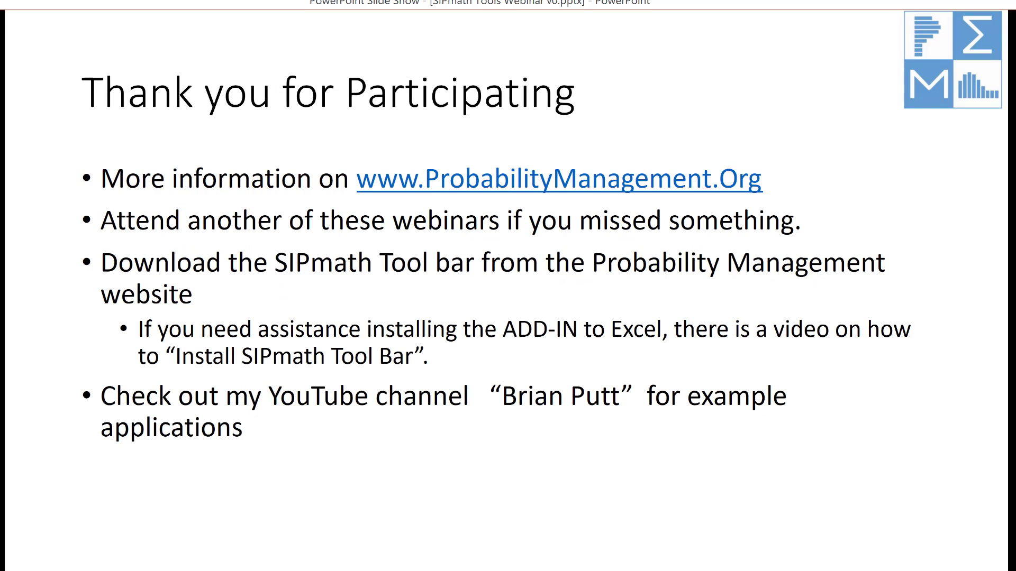